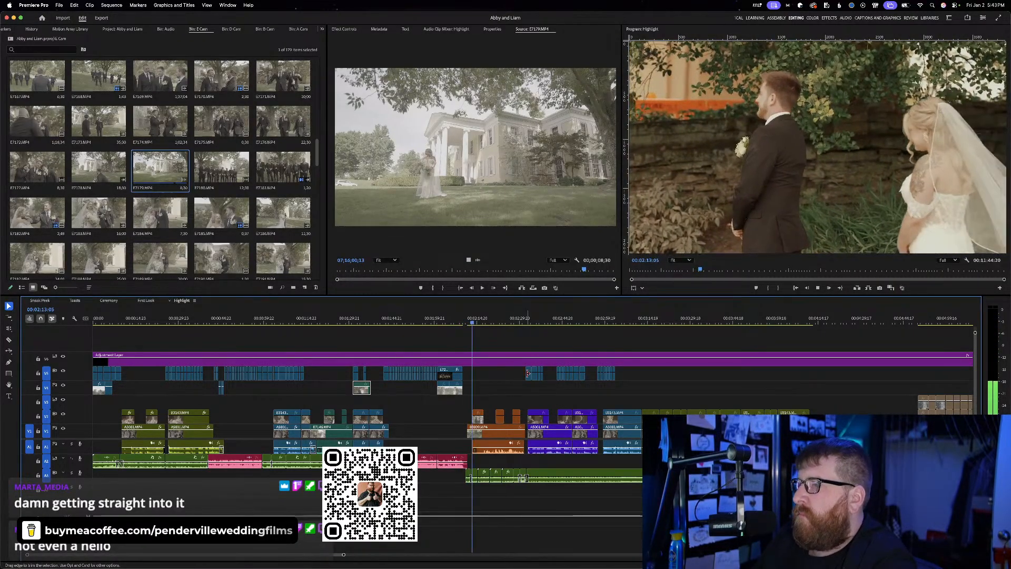
# Play through the Highlight sequence from the couple's outdoor portraits up to about 00:03:06:19 in the reception speech
pyautogui.hscroll(2, 527, 376)
pyautogui.hscroll(2, 526, 375)
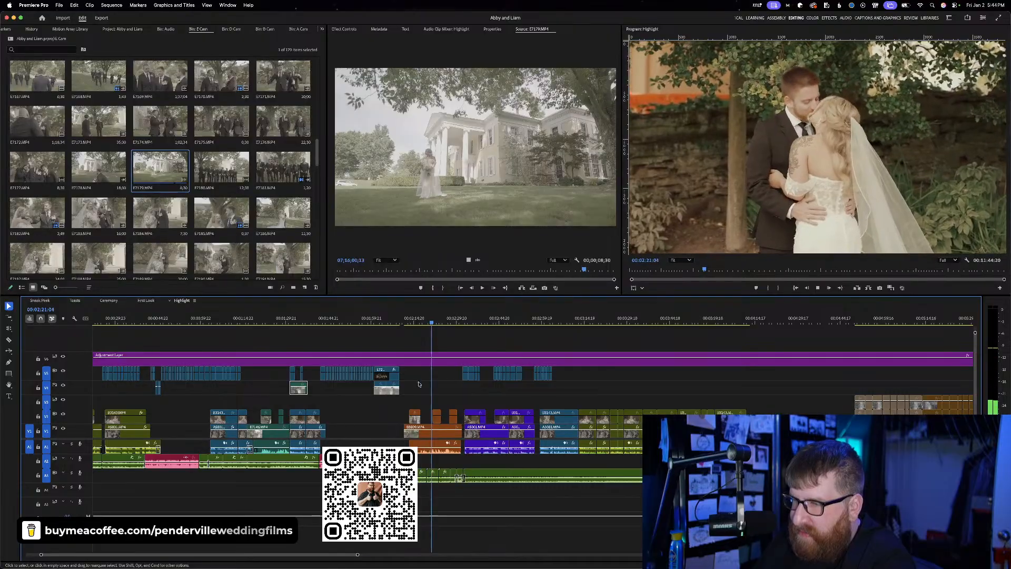
pyautogui.press('space')
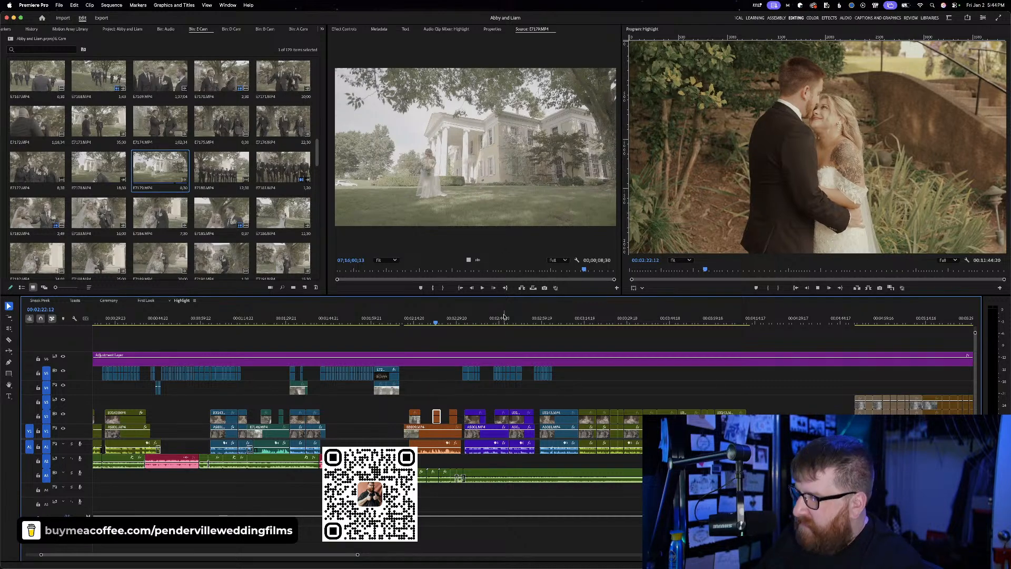
pyautogui.press('space')
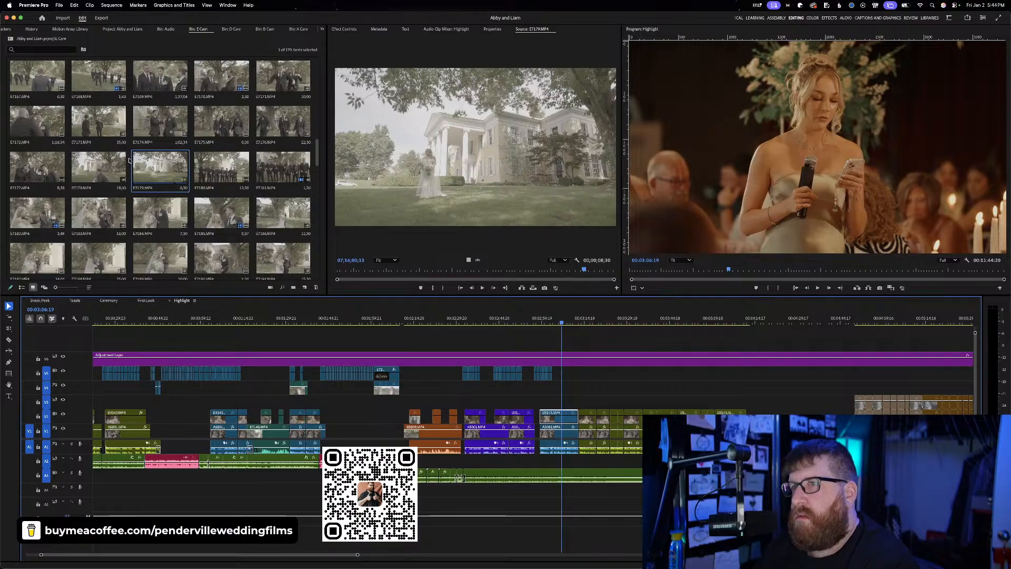
# Browse the camera bin for getting-ready footage and open clip E7134.MP4 as the source
pyautogui.scroll(-5, 129, 160)
pyautogui.scroll(9, 129, 161)
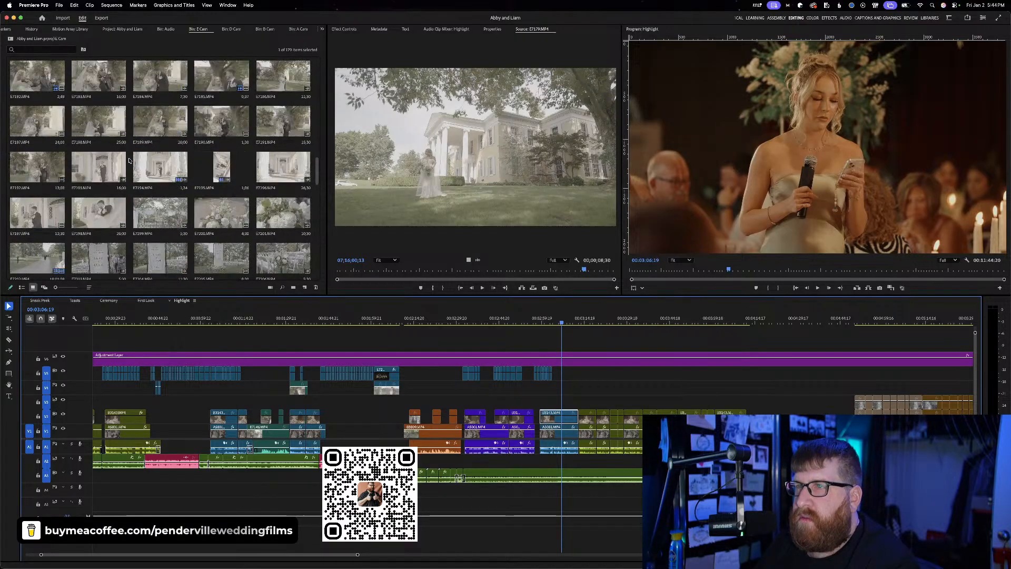
pyautogui.scroll(7, 198, 114)
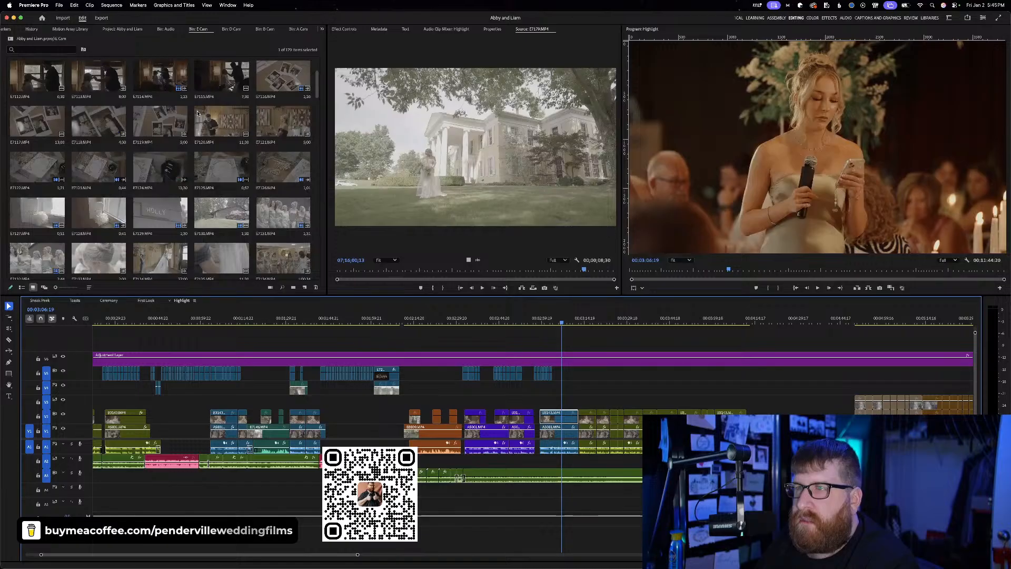
pyautogui.scroll(-2, 198, 113)
pyautogui.scroll(-1, 198, 113)
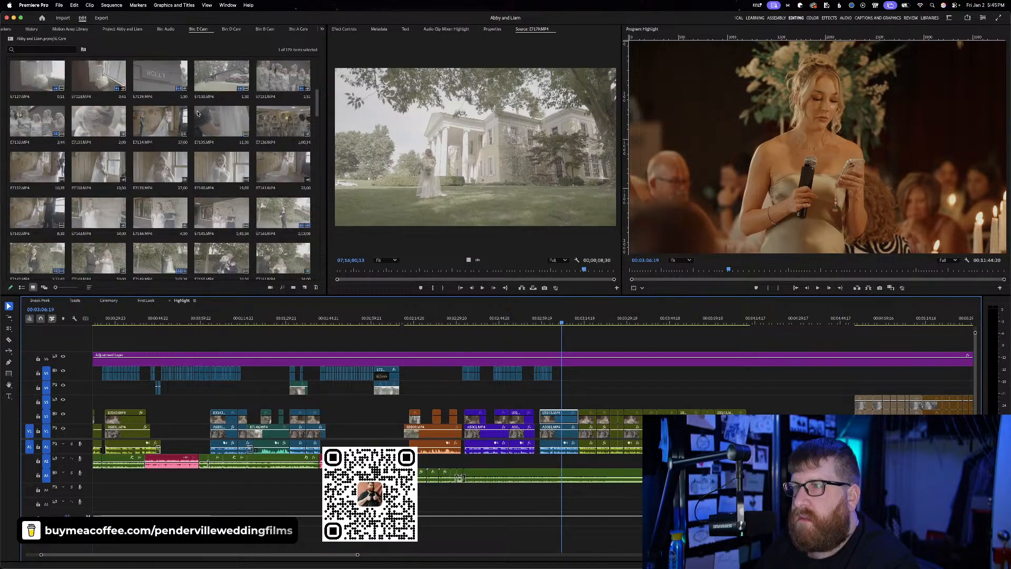
pyautogui.scroll(-2, 155, 175)
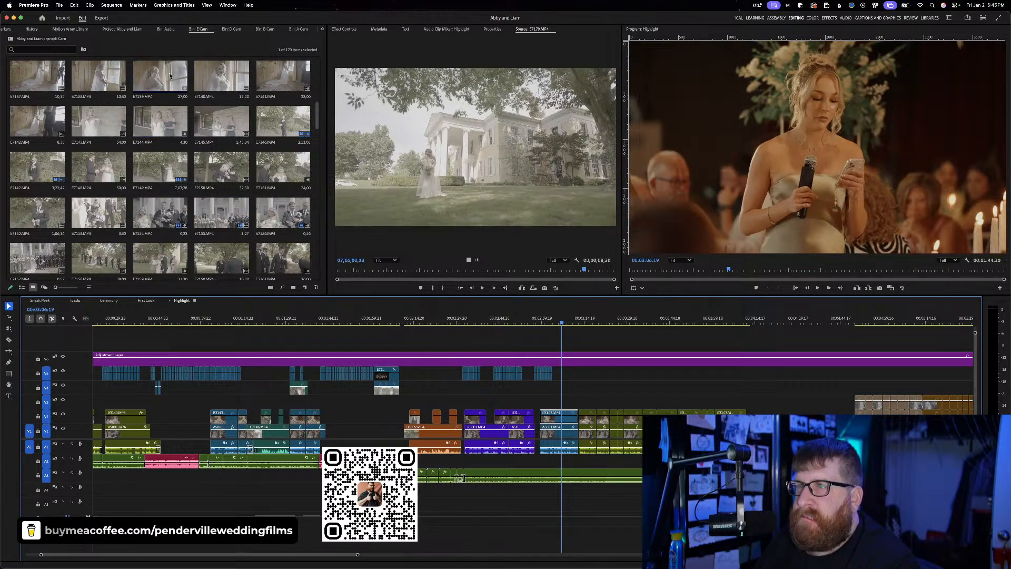
pyautogui.scroll(3, 172, 81)
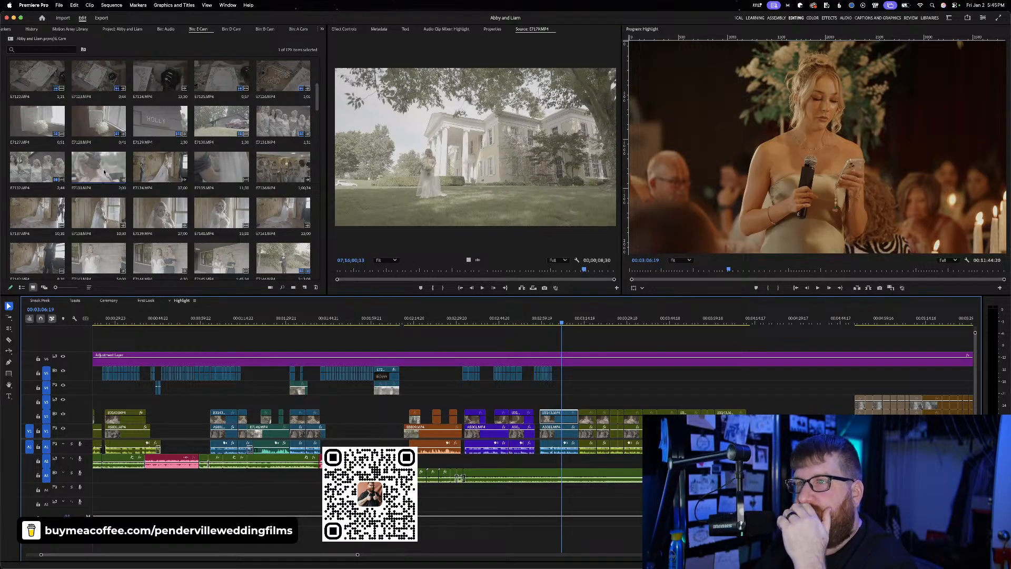
pyautogui.doubleClick(160, 169)
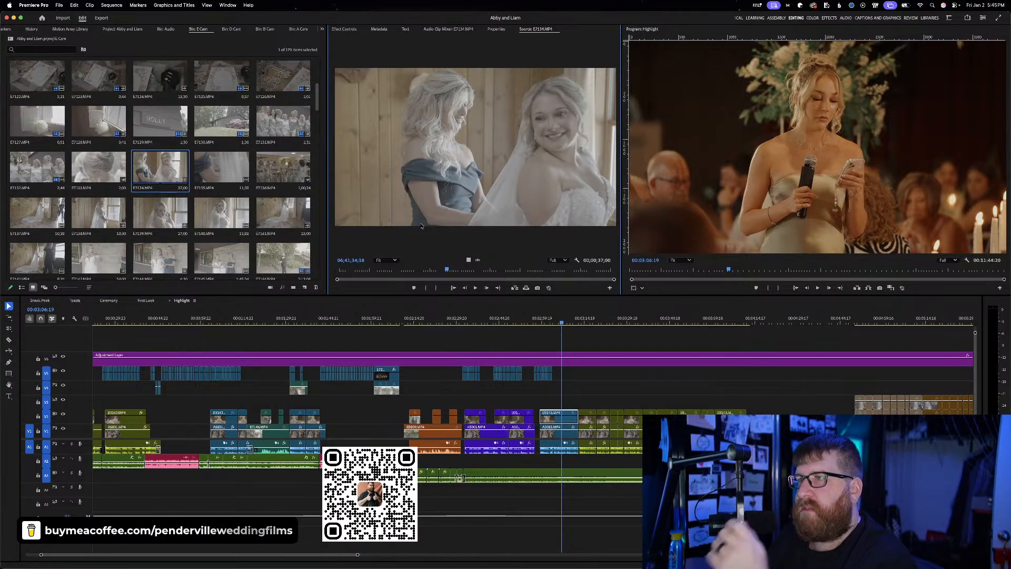
# Mark about 2 seconds of E7134.MP4 where the woman approaches the bride, append its video to the B-roll row and play it back
pyautogui.click(355, 270)
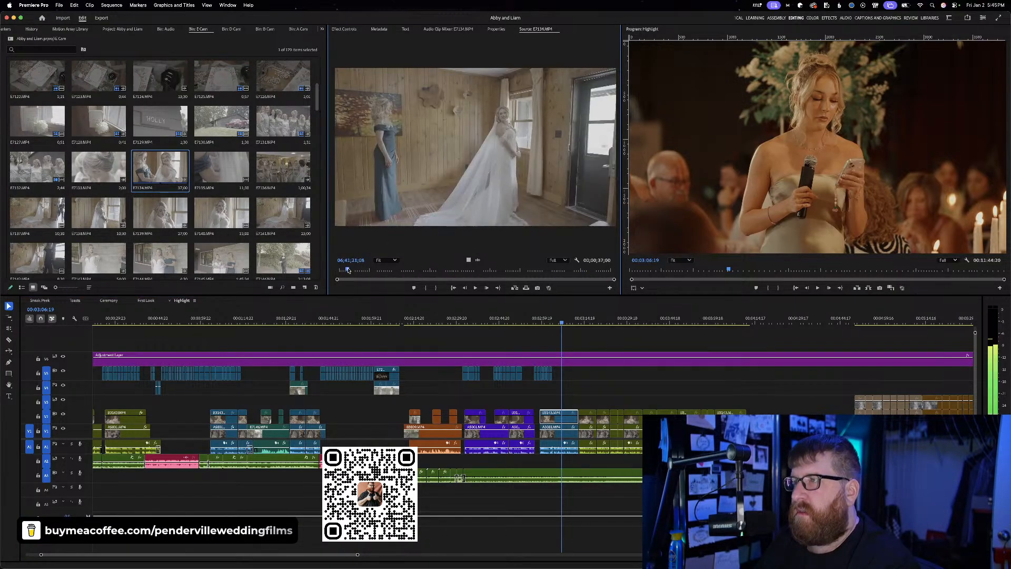
pyautogui.press('space')
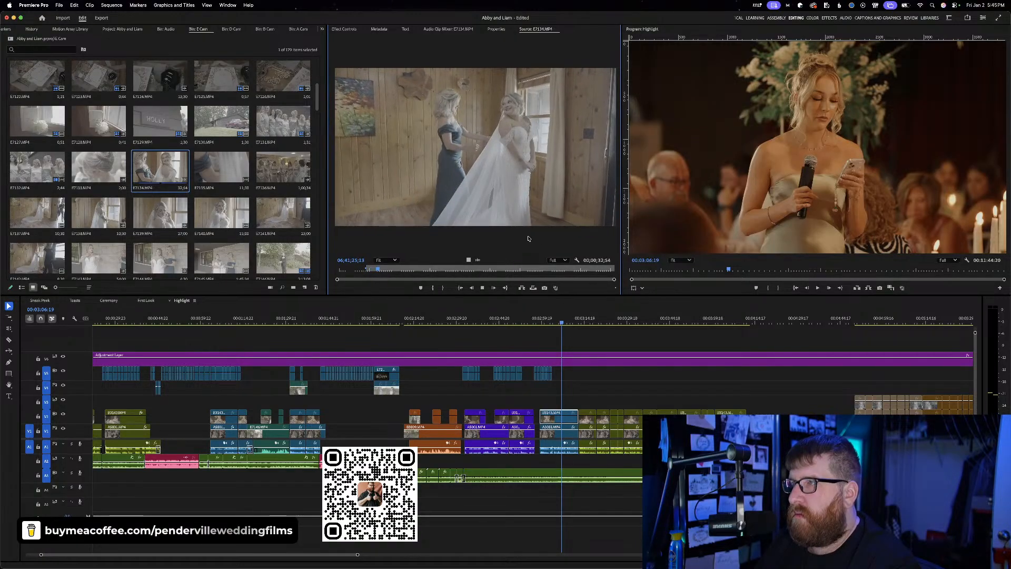
pyautogui.press('o')
pyautogui.press('space')
pyautogui.scroll(5, 576, 371)
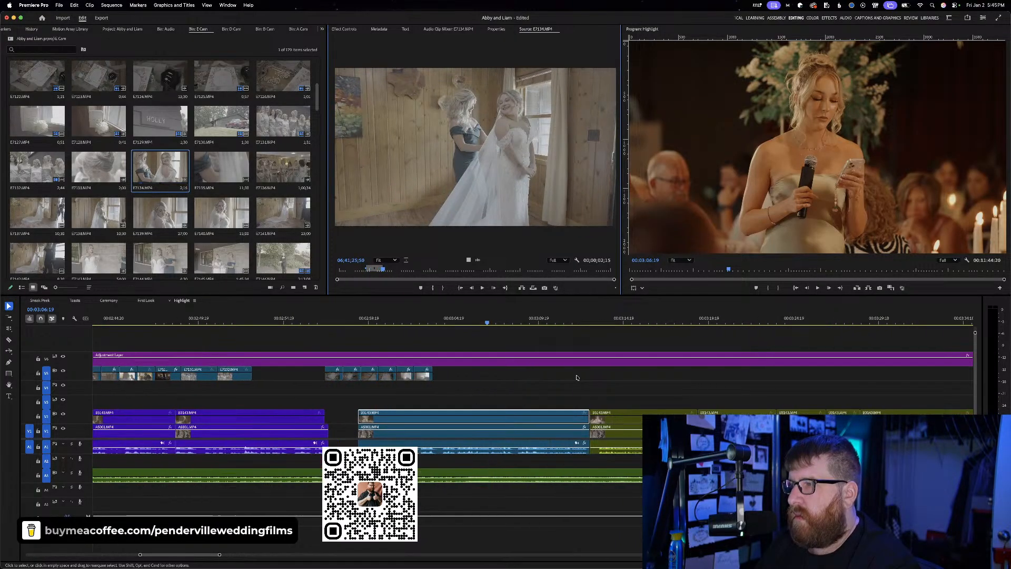
pyautogui.hscroll(3, 467, 368)
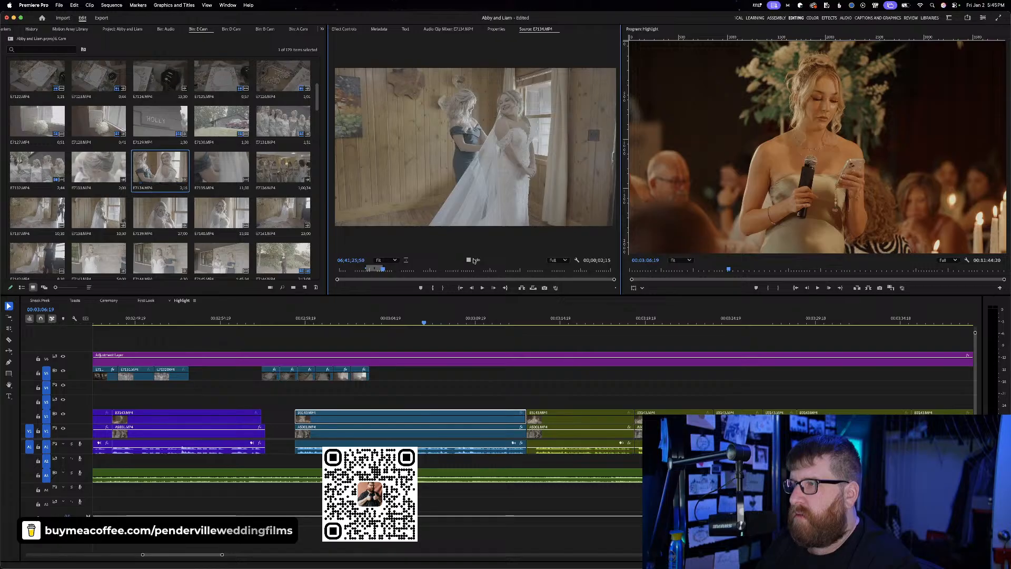
pyautogui.moveTo(475, 148); pyautogui.dragTo(374, 377)
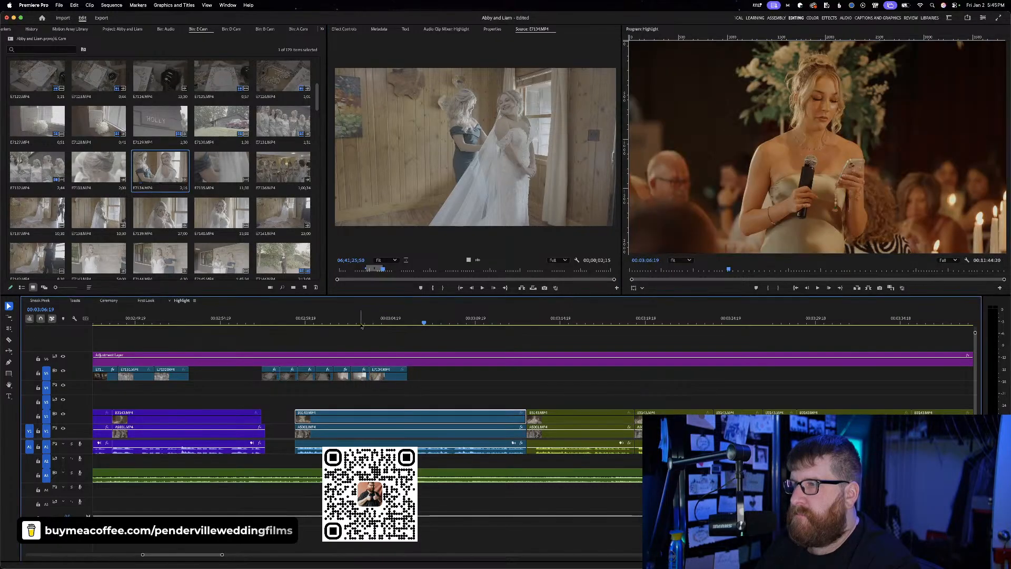
pyautogui.click(363, 321)
pyautogui.press('space')
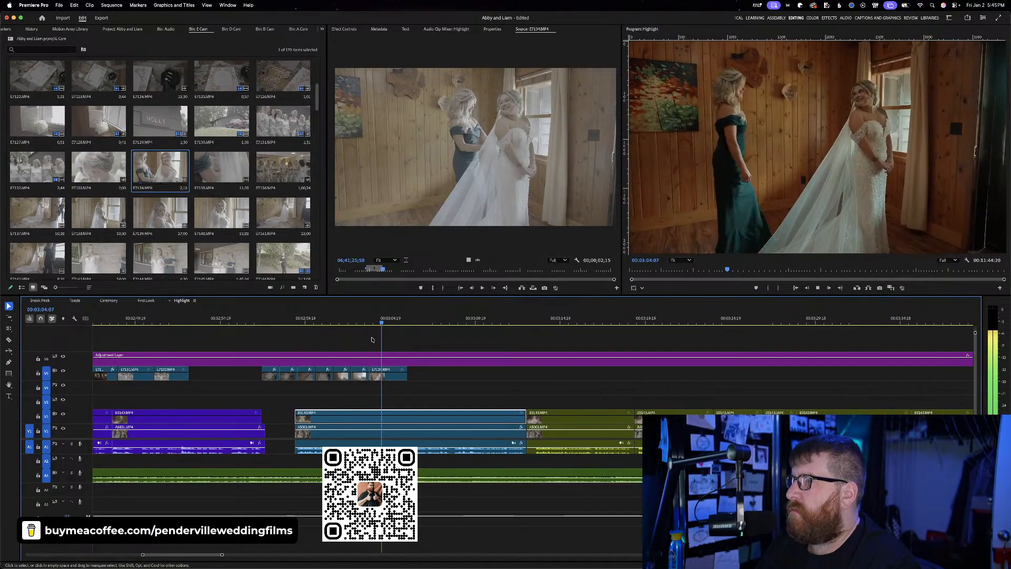
pyautogui.press('space')
# Mark just under 1 second of the dress-fastening close-up in E7134.MP4, place it over the last B-roll clip's end and play it back
pyautogui.moveTo(383, 269); pyautogui.dragTo(401, 374)
pyautogui.press('i')
pyautogui.press('space')
pyautogui.press('space')
pyautogui.press('o')
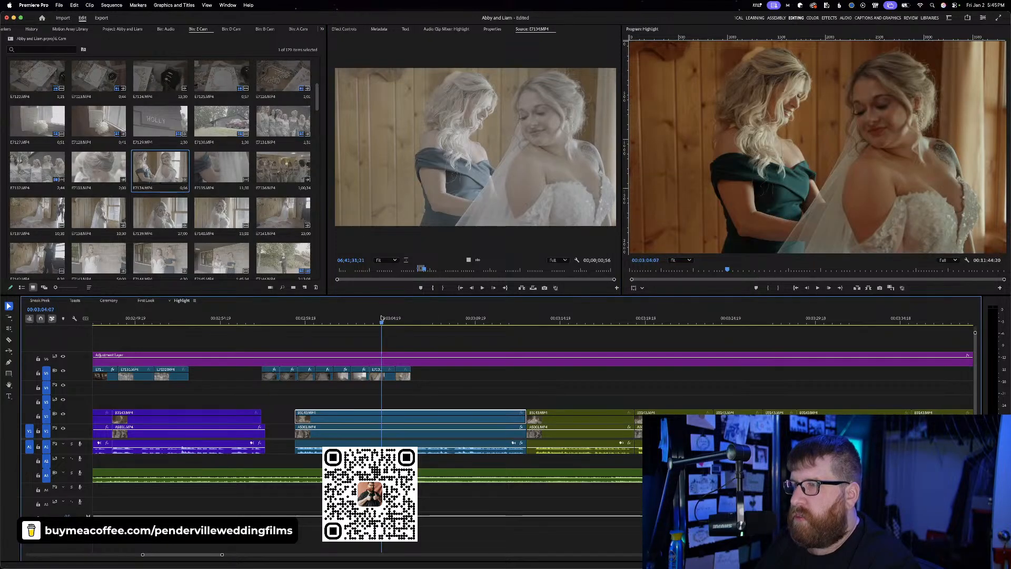
pyautogui.click(382, 318)
pyautogui.press('space')
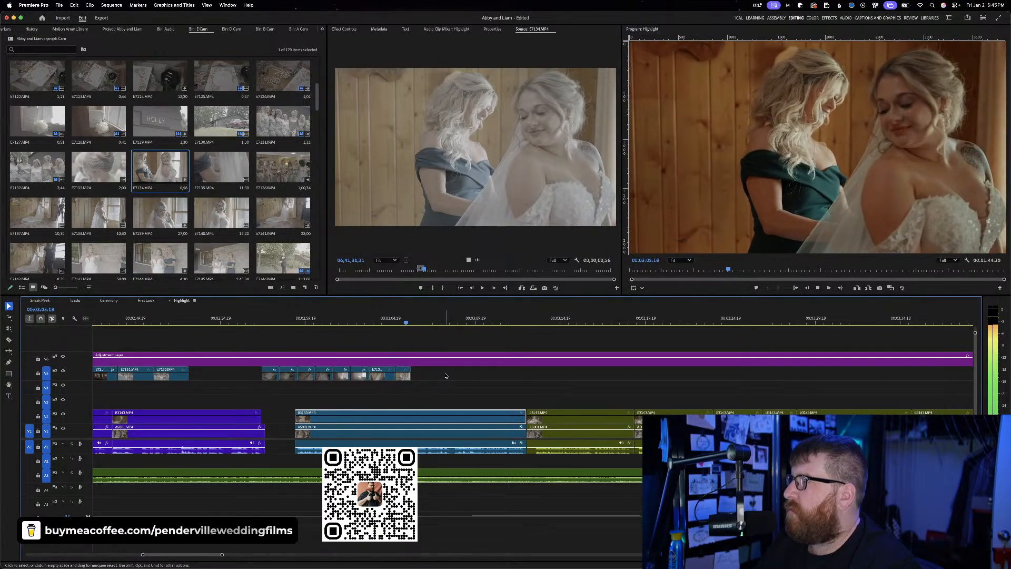
pyautogui.press('space')
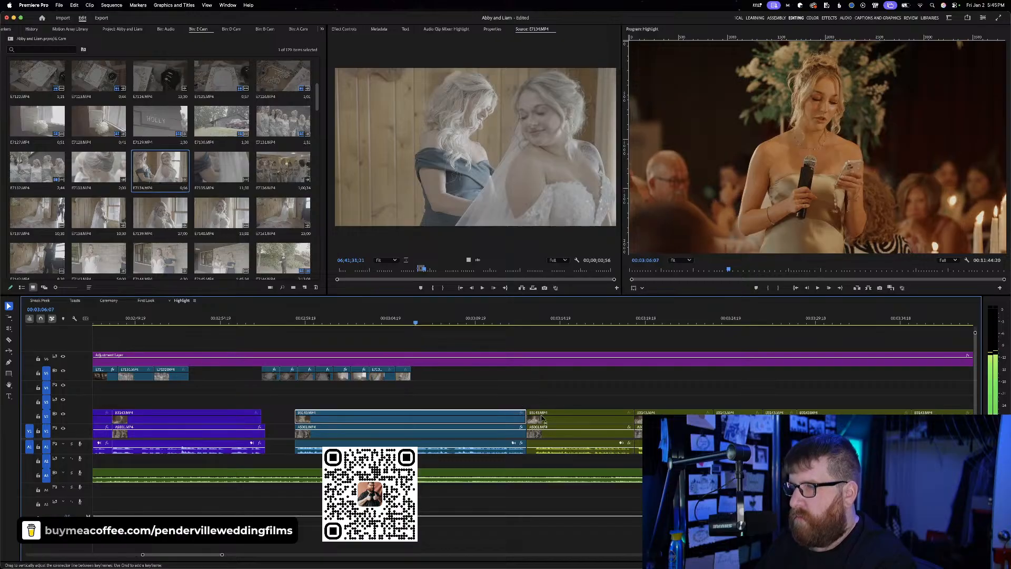
# Step through the speech shot after the new B-roll frame by frame, up to 00:03:07:06
pyautogui.press('Right')
pyautogui.press('Right')
pyautogui.press('Right')
pyautogui.press('Right')
pyautogui.press('Right')
pyautogui.press('Right')
pyautogui.press('Right')
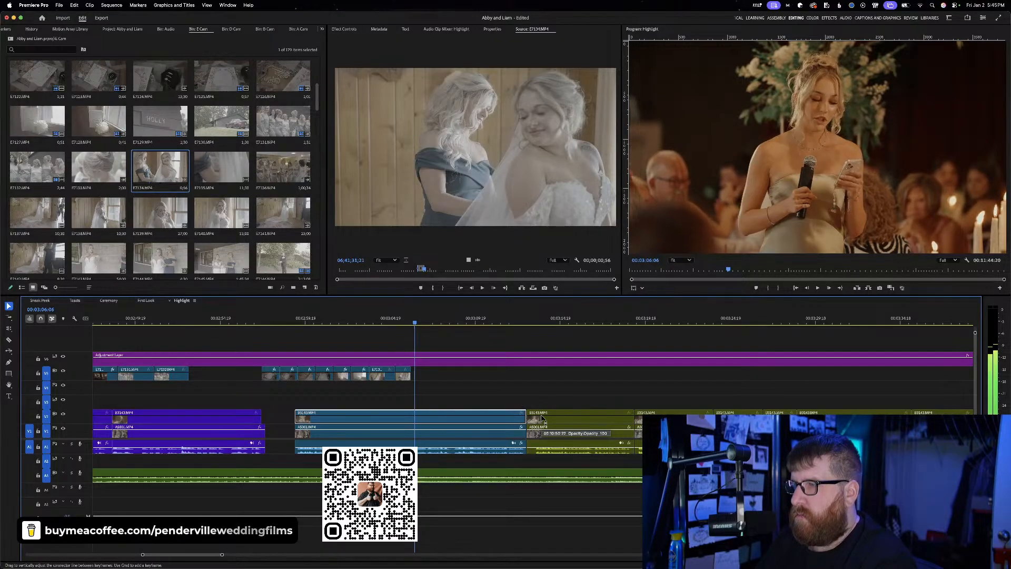
pyautogui.press('Right')
pyautogui.press('Right')
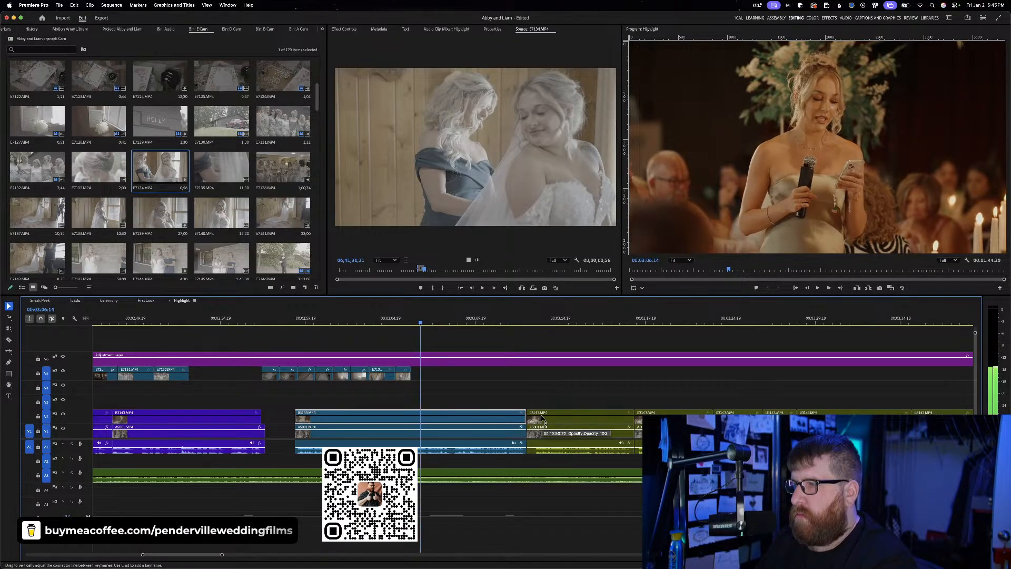
pyautogui.press('Right')
pyautogui.press('Right')
pyautogui.press('Right')
pyautogui.press('Right')
pyautogui.press('Right')
pyautogui.press('Right')
pyautogui.press('Right')
pyautogui.press('Right')
pyautogui.press('Right')
pyautogui.press('Right')
pyautogui.press('Right')
pyautogui.press('Right')
pyautogui.press('Right')
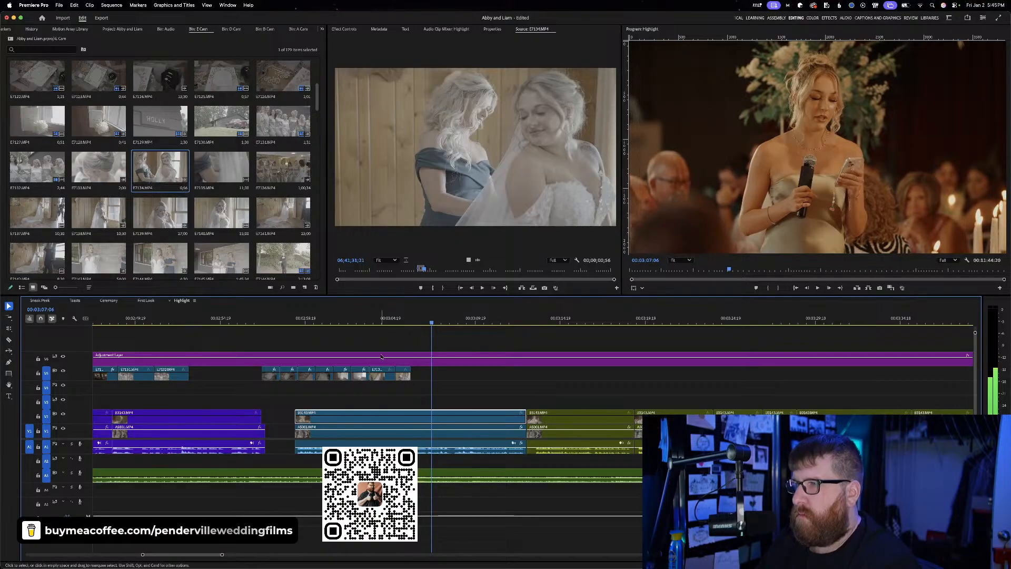
# Replay the two new getting-ready clips and save the project
pyautogui.click(379, 319)
pyautogui.press('space')
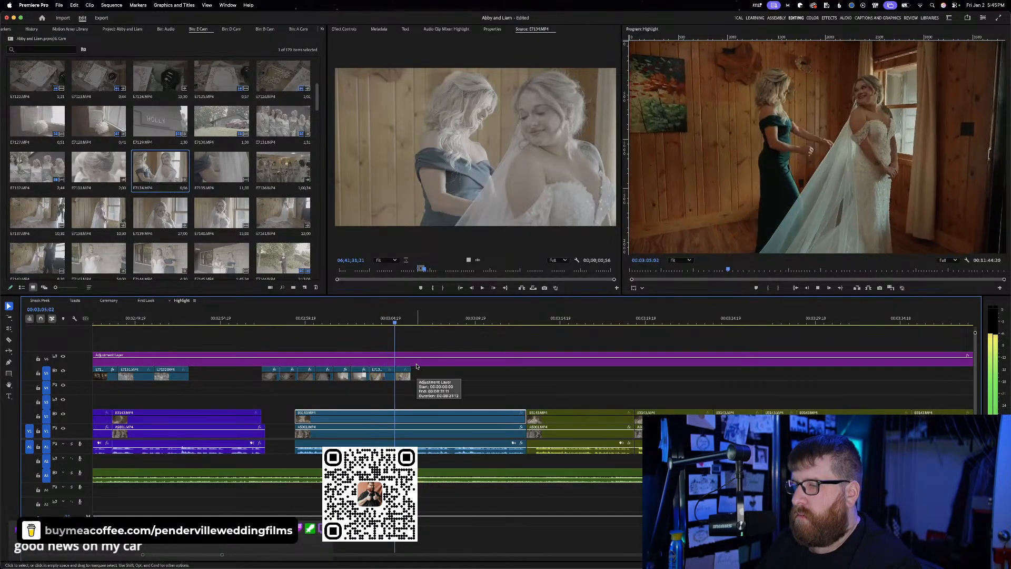
pyautogui.press('space')
pyautogui.press('super+s')
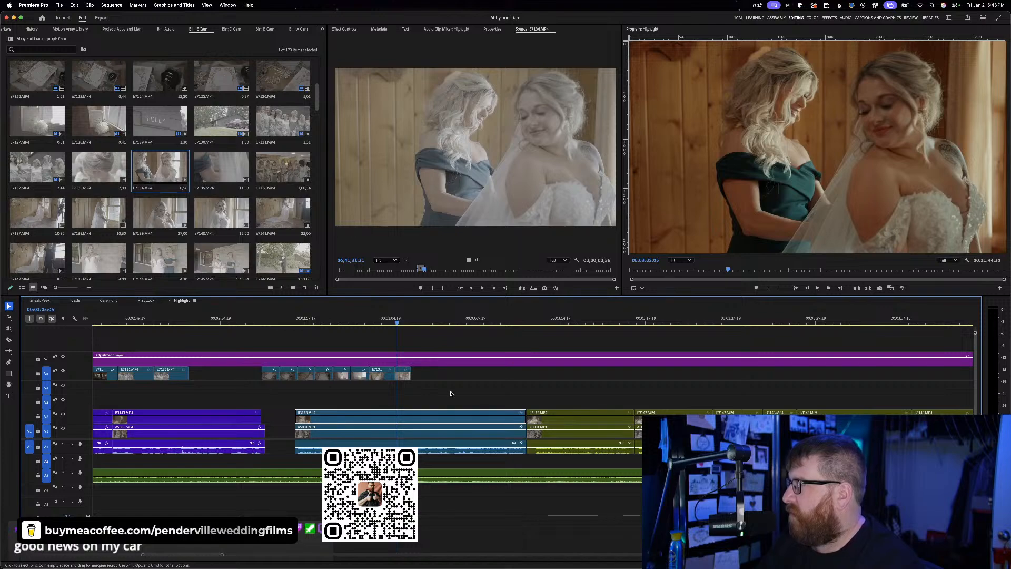
# Review the end of the dress-fastening close-up and trim it back to 00:03:05:16
pyautogui.press('space')
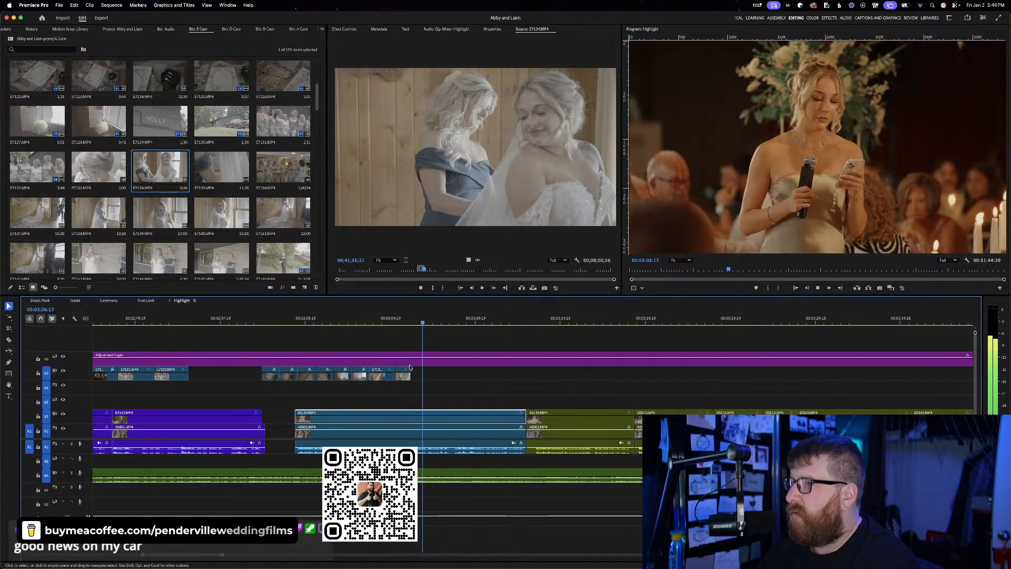
pyautogui.press('space')
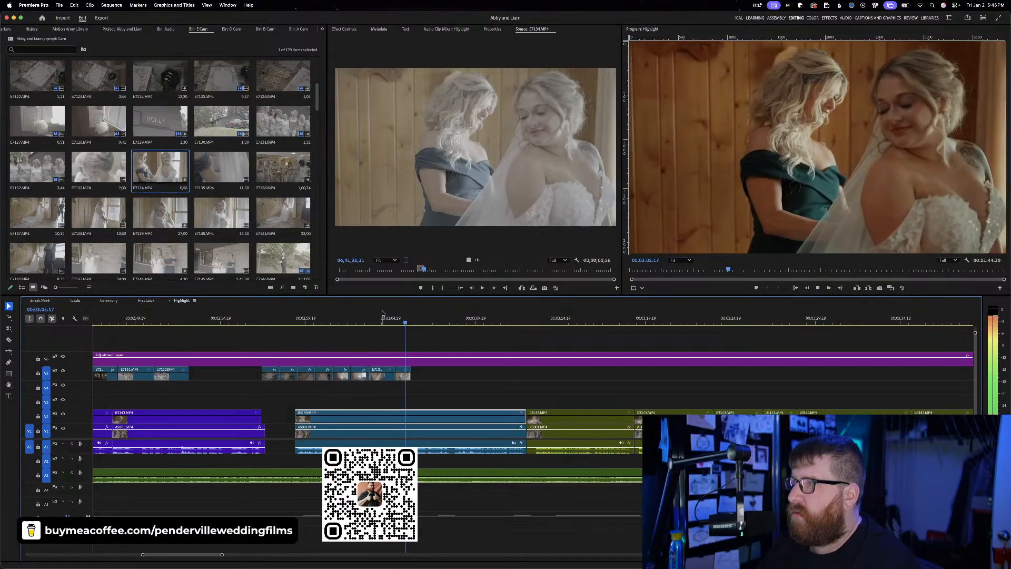
pyautogui.press('space')
pyautogui.moveTo(396, 313); pyautogui.dragTo(406, 317)
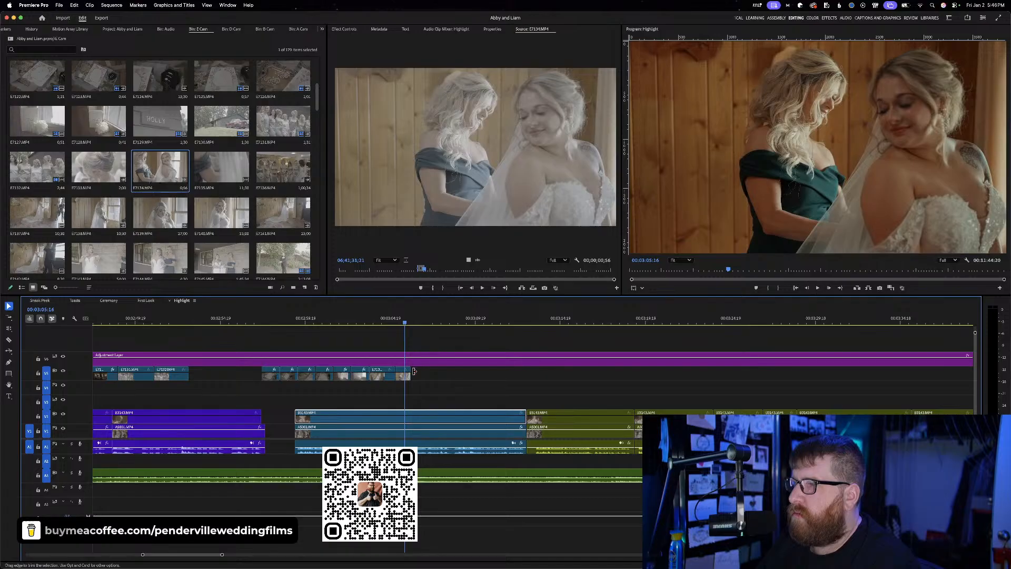
pyautogui.press('w')
# Roll the cut between the two E7134.MP4 clips back to 00:03:04:15 and play the result
pyautogui.click(371, 323)
pyautogui.press('space')
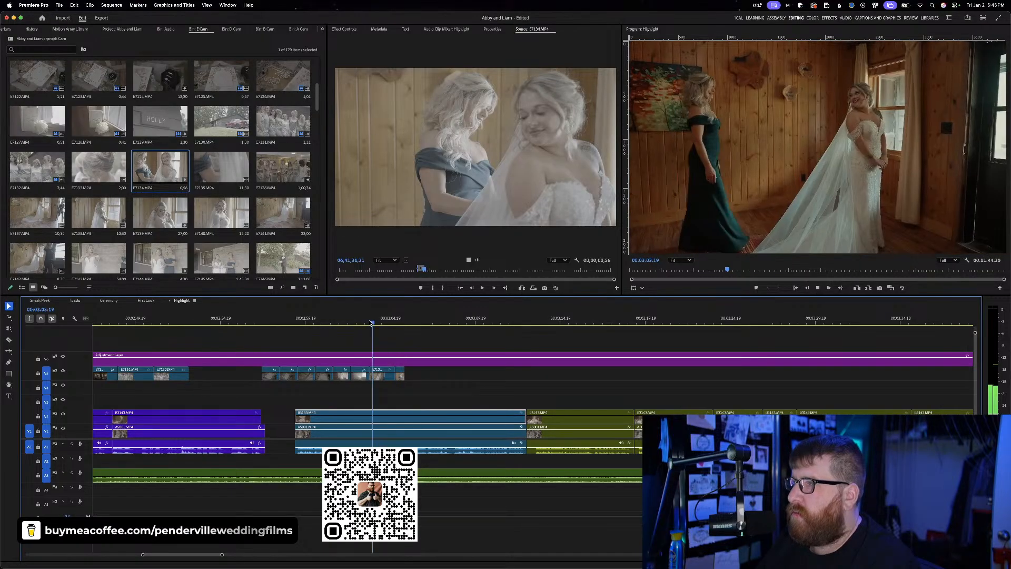
pyautogui.press('space')
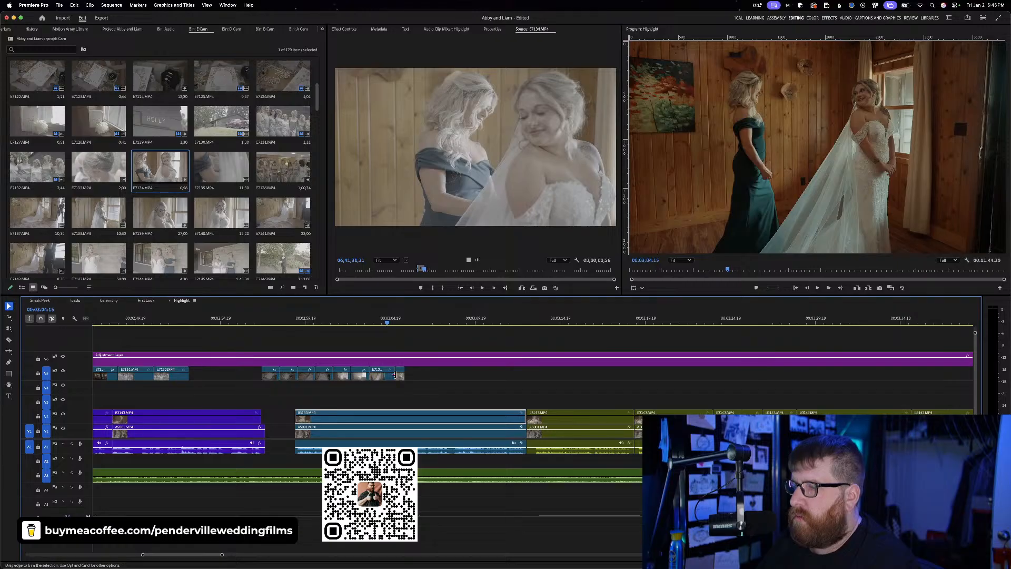
pyautogui.press('n')
pyautogui.moveTo(395, 375); pyautogui.dragTo(387, 375)
pyautogui.press('space')
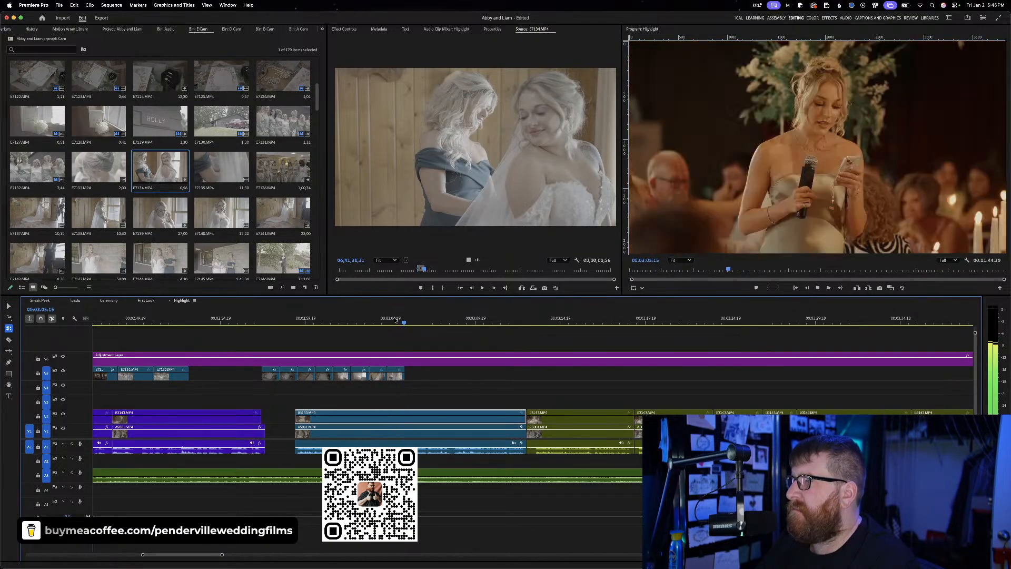
# Mark about 1.6 seconds of the hug in E7134.MP4 and place its video directly after the dress-fastening close-up
pyautogui.click(427, 269)
pyautogui.moveTo(427, 269); pyautogui.dragTo(534, 260)
pyautogui.press('i')
pyautogui.press('space')
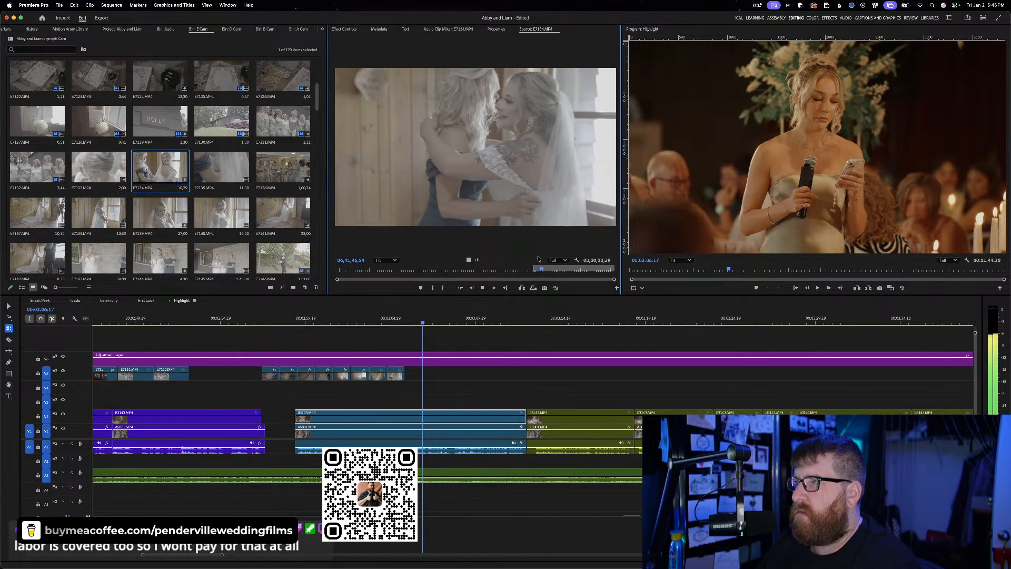
pyautogui.press('space')
pyautogui.press('o')
pyautogui.moveTo(469, 258); pyautogui.dragTo(417, 371)
# Play back the getting-ready B-roll with the added hug clip and the speech shot that follows
pyautogui.click(376, 321)
pyautogui.press('v')
pyautogui.press('space')
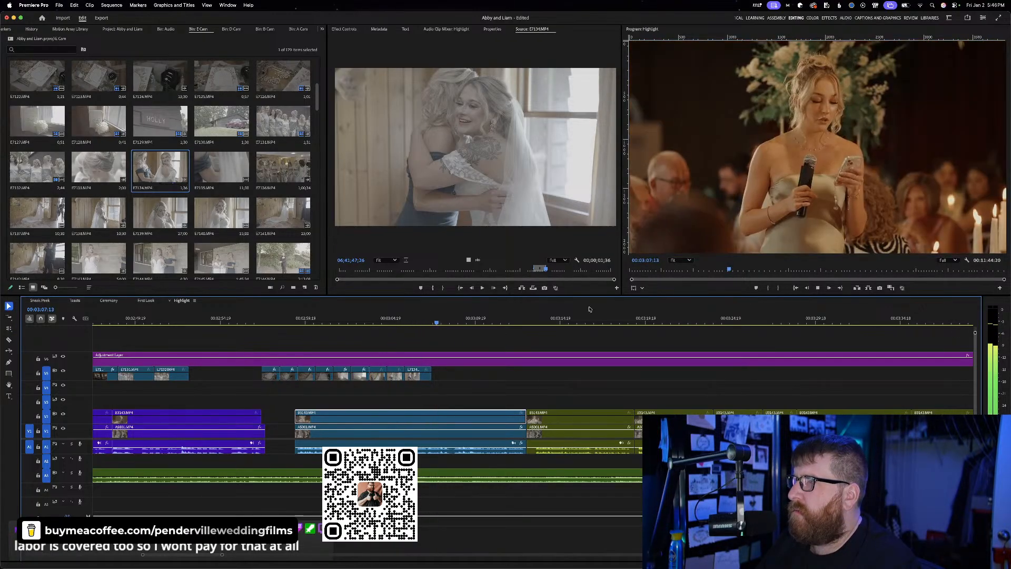
pyautogui.click(421, 321)
pyautogui.press('space')
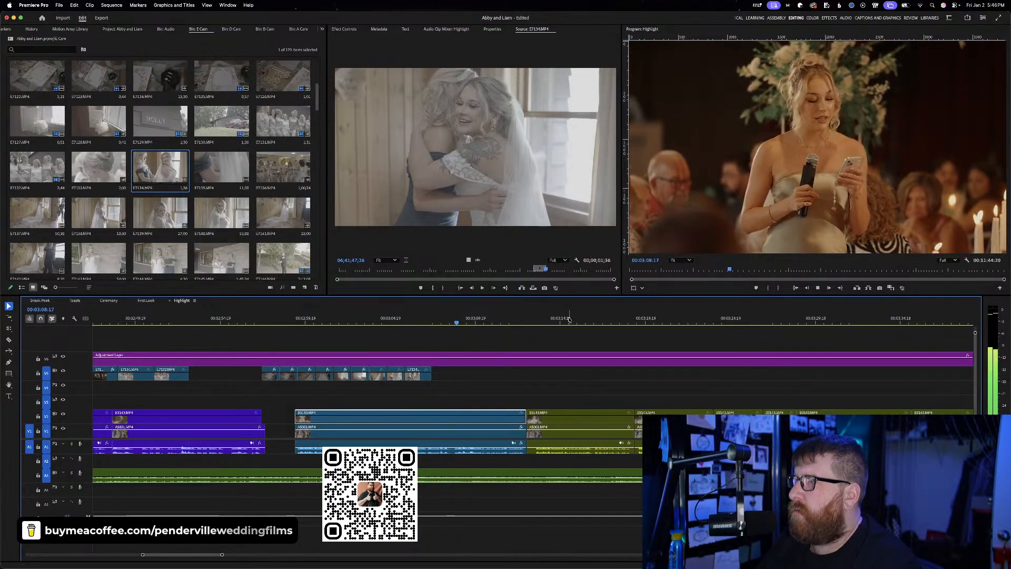
pyautogui.press('space')
# Shorten the end of the blue speech clip on the upper camera layer, play on into the next speech and save the project
pyautogui.moveTo(525, 419); pyautogui.dragTo(493, 418)
pyautogui.press('space')
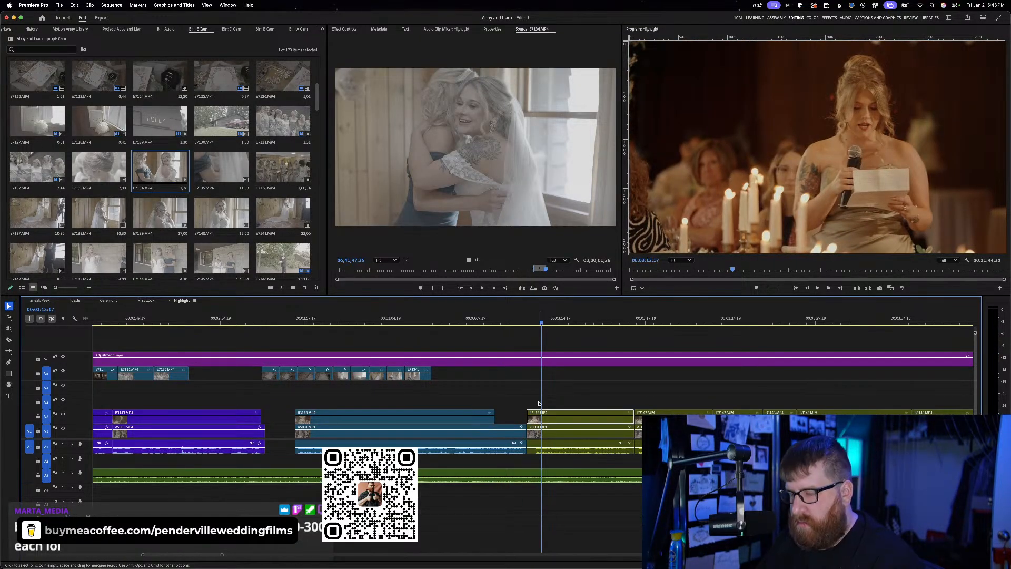
pyautogui.press('super+s')
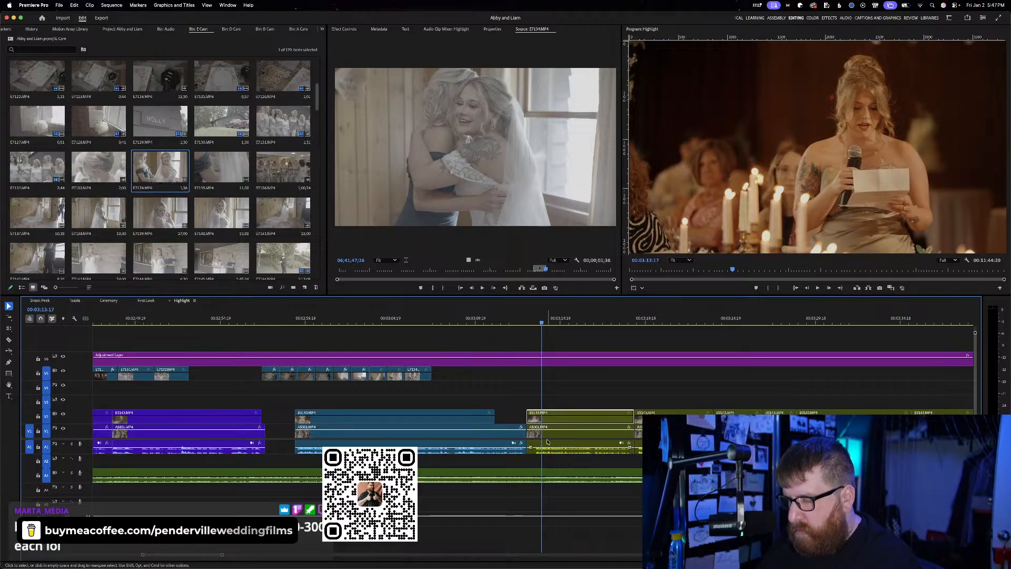
# Trim the start of the olive second-speech clip on the upper camera layer slightly inward with the Rolling Edit tool
pyautogui.press('n')
pyautogui.moveTo(526, 417); pyautogui.dragTo(535, 417)
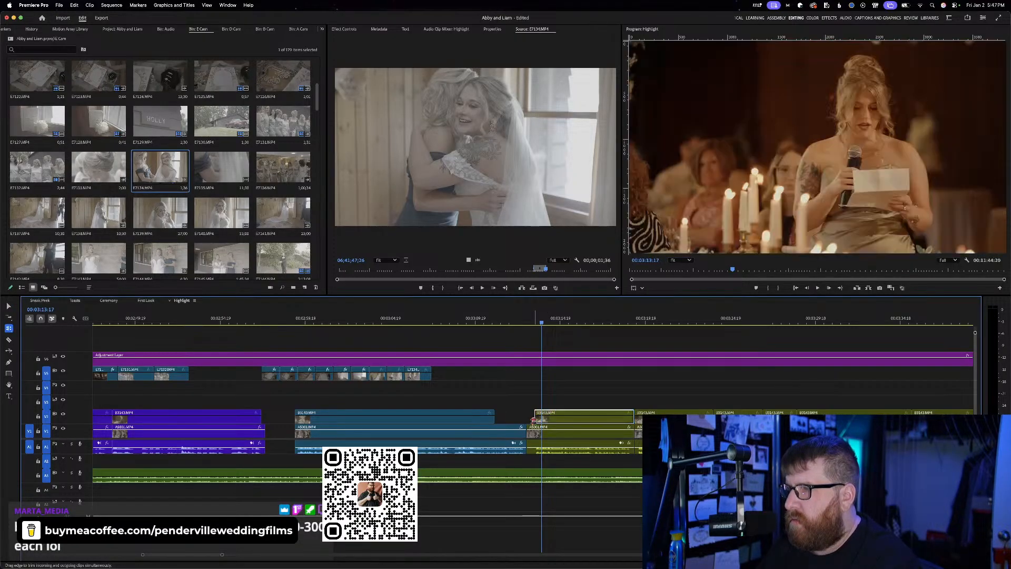
# Roll the lower camera layer's cut between the blue and olive speeches to the start of the upper olive clip, and save the project
pyautogui.click(527, 431)
pyautogui.press('v')
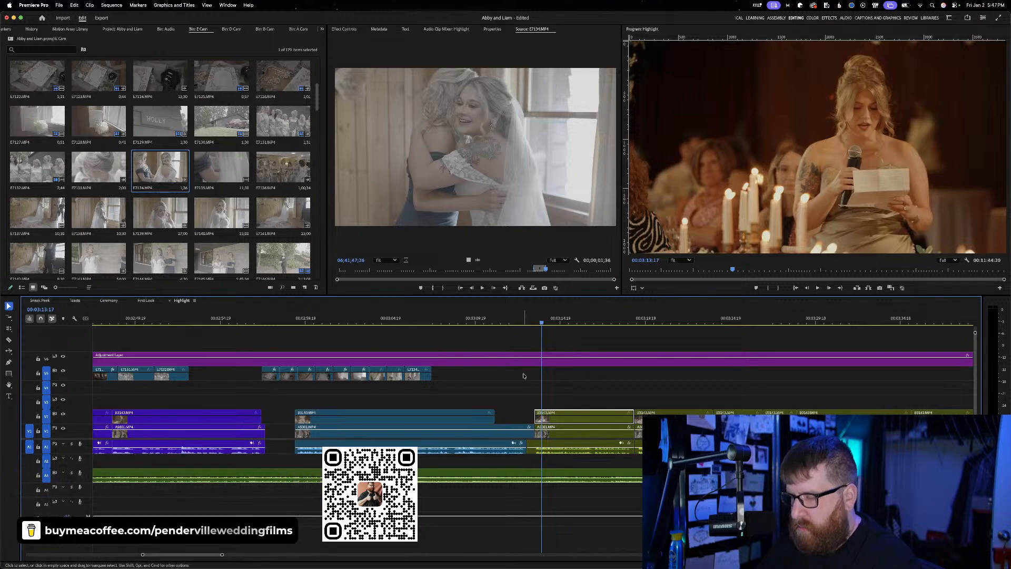
pyautogui.click(506, 320)
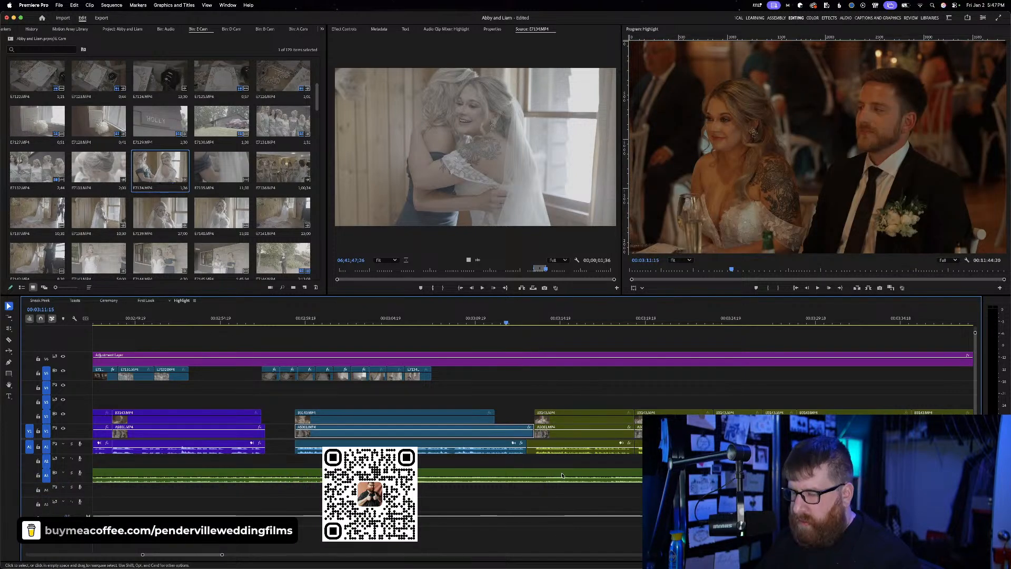
pyautogui.press('super+s')
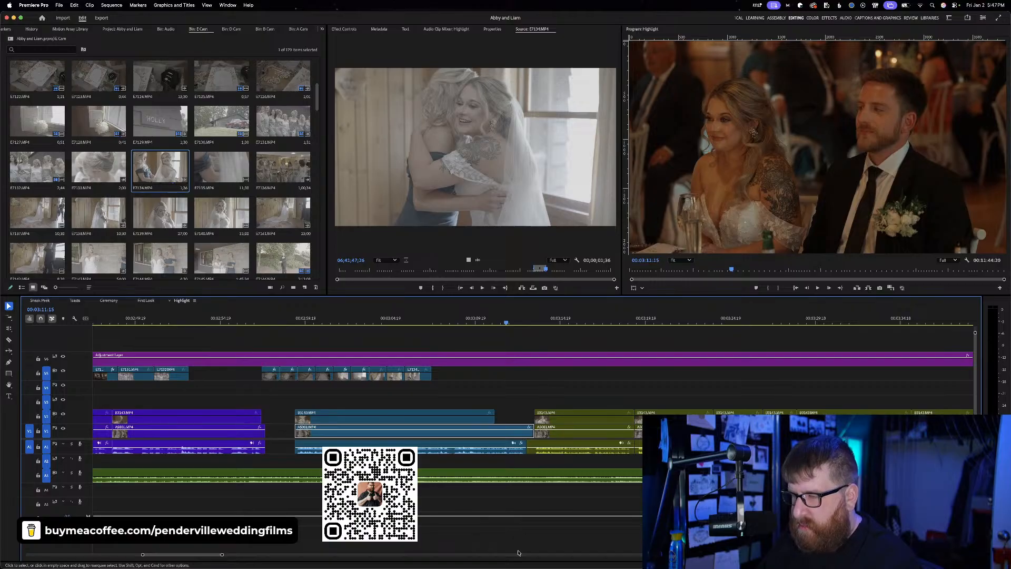
# Play back the end of the getting-ready B-roll and the blue speech shot that follows it
pyautogui.click(470, 322)
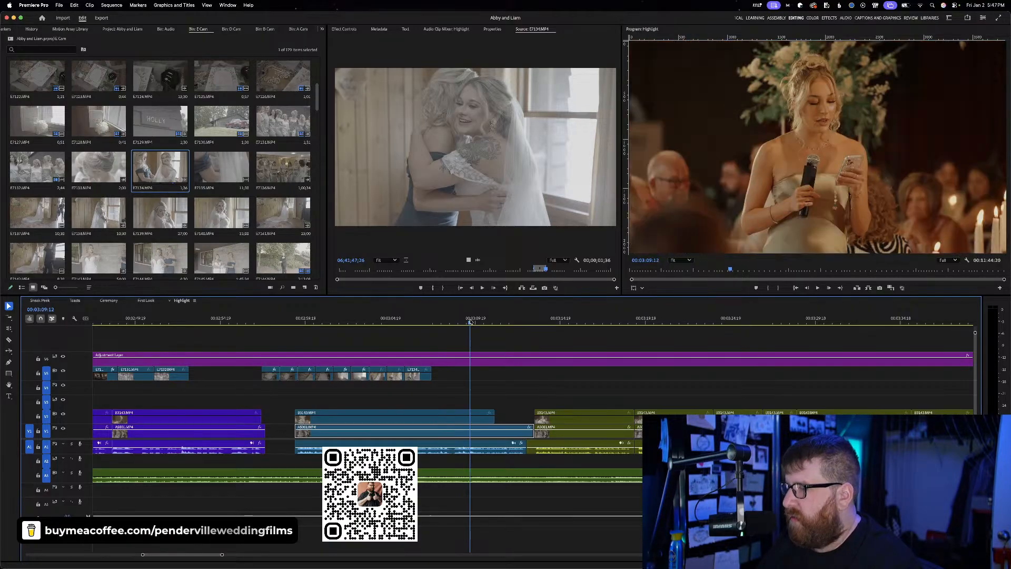
pyautogui.press('Up')
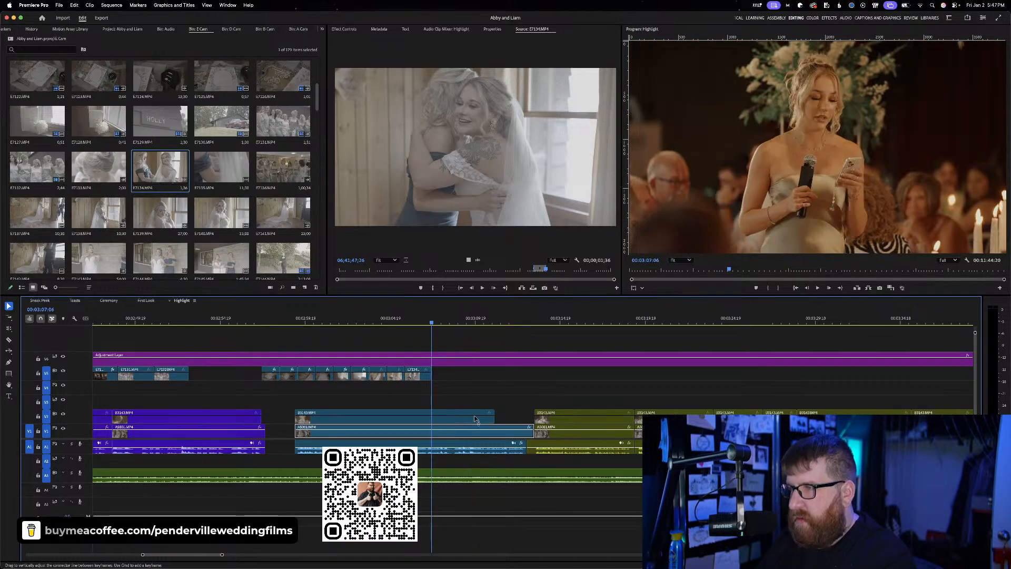
pyautogui.doubleClick(467, 420)
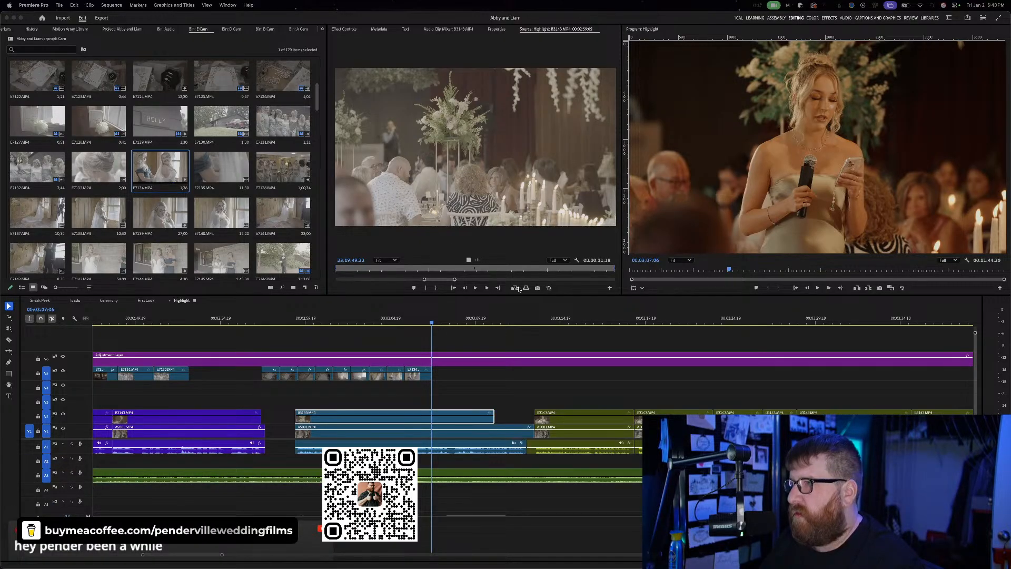
pyautogui.click(398, 322)
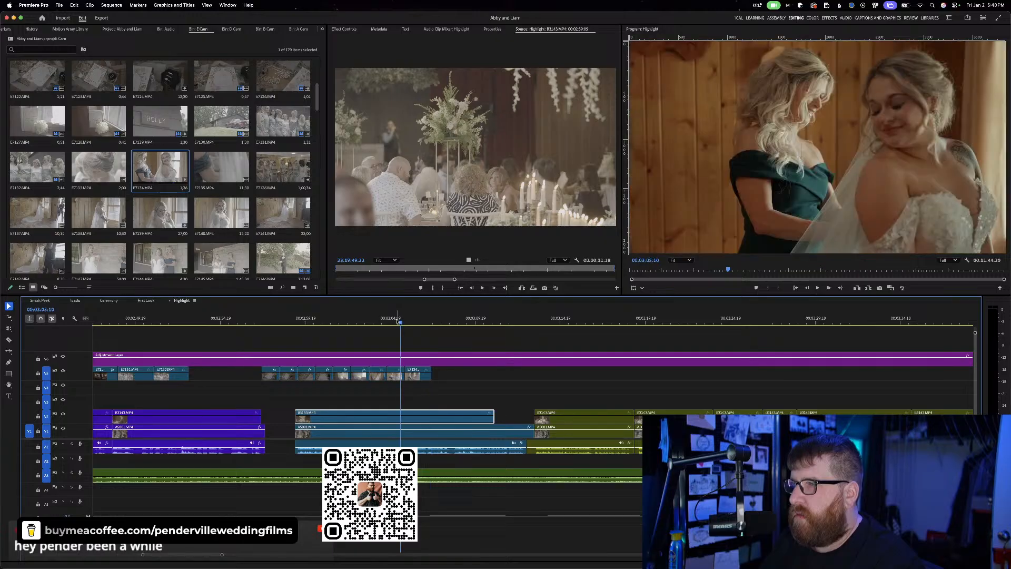
pyautogui.press('space')
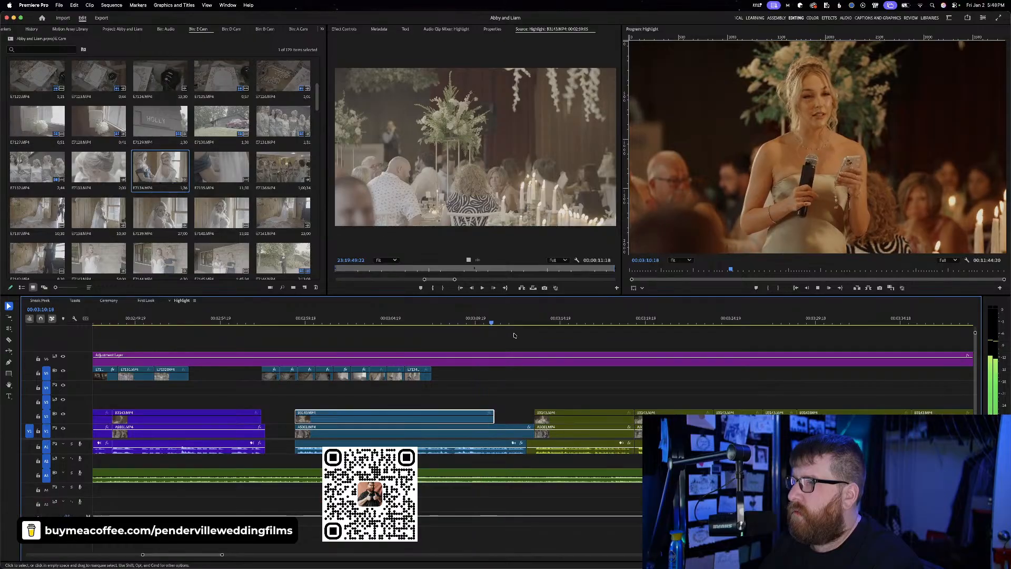
pyautogui.press('space')
# Split the upper blue speech clip where the getting-ready B-roll ends and apply Warp Stabilizer to its second part
pyautogui.press('Up')
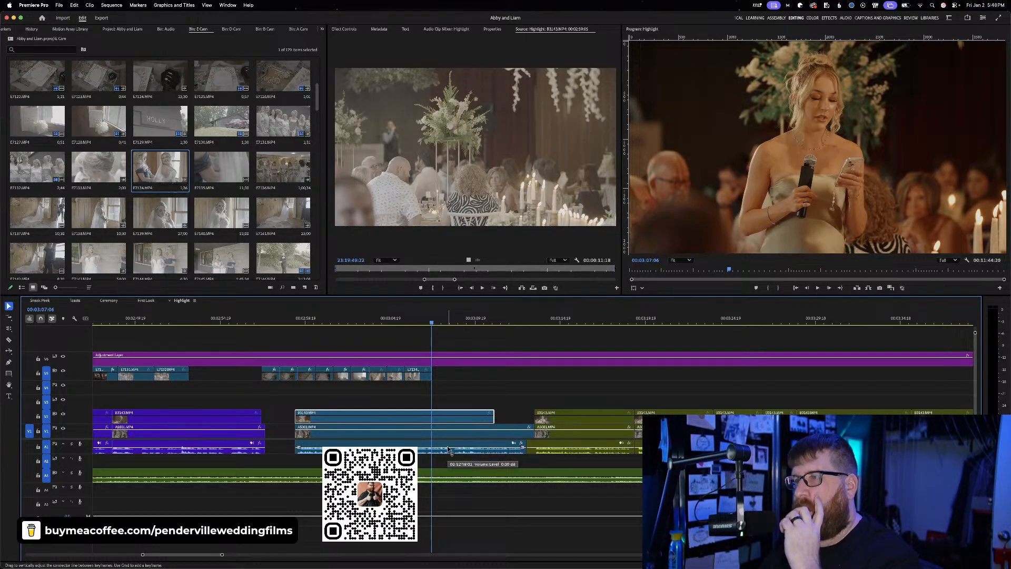
pyautogui.press('super+k')
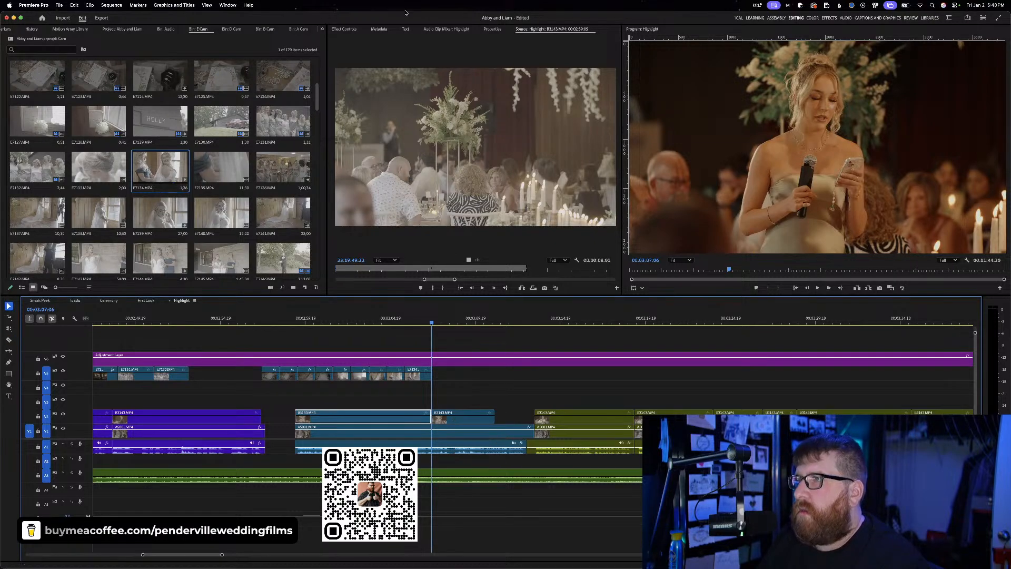
pyautogui.click(344, 29)
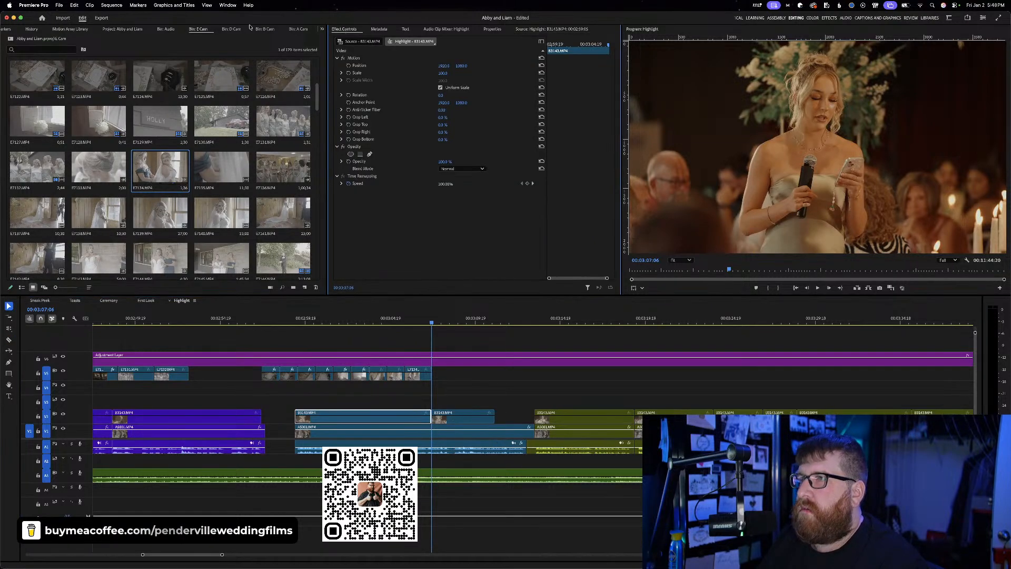
pyautogui.scroll(7, 27, 30)
pyautogui.click(32, 31)
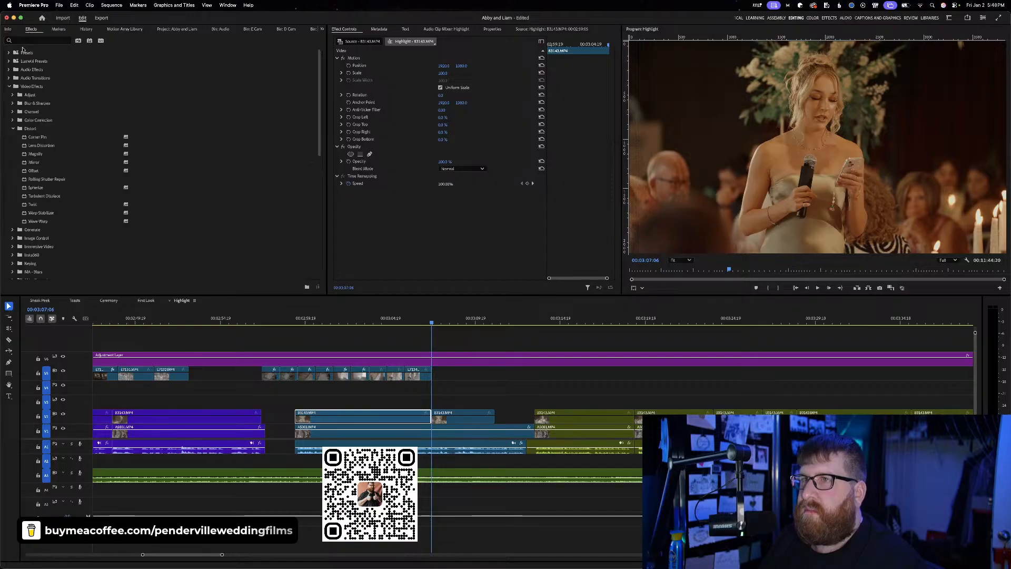
pyautogui.click(27, 40)
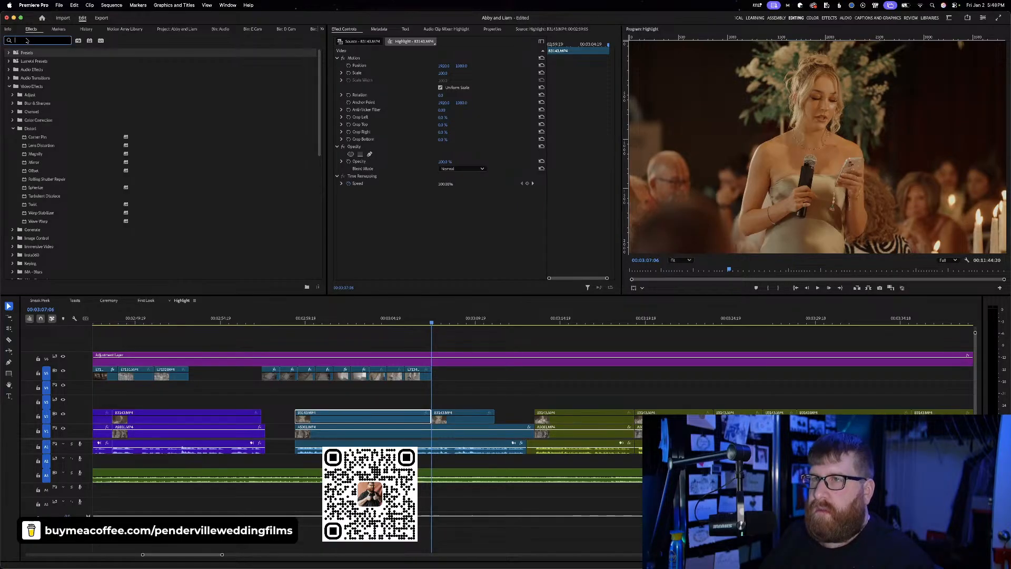
pyautogui.write('warp')
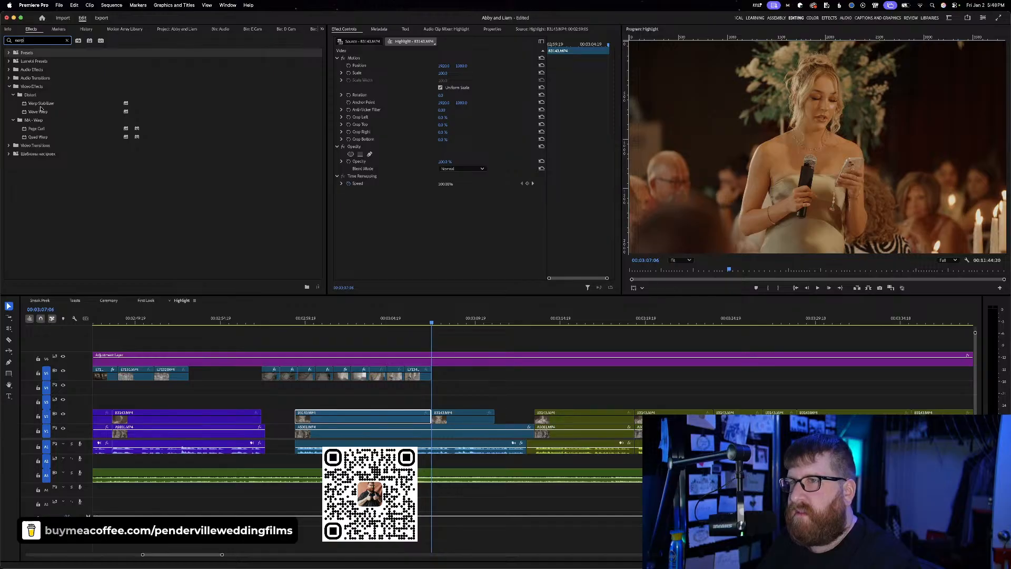
pyautogui.moveTo(41, 104); pyautogui.dragTo(455, 423)
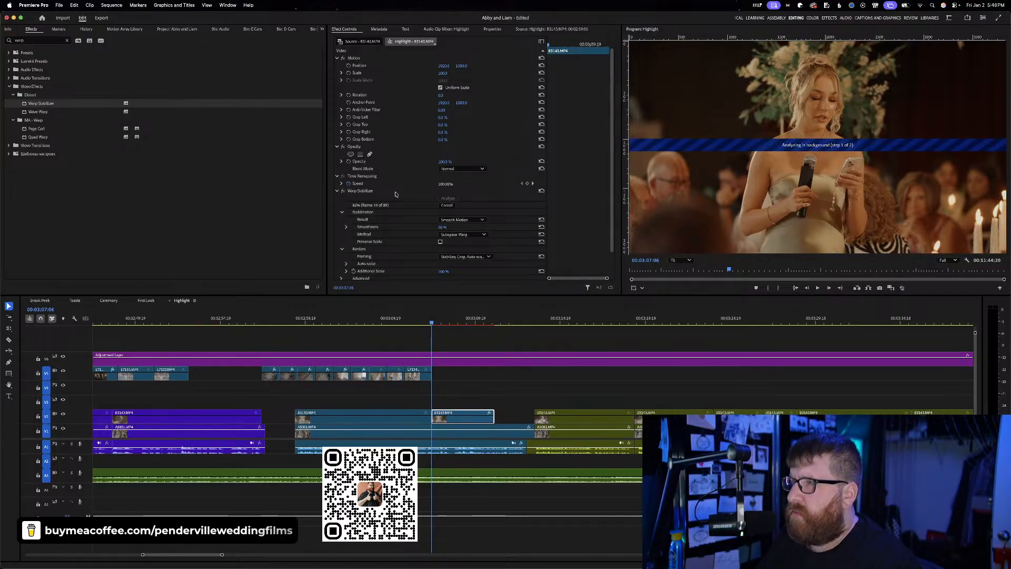
# Play back the stabilized speech shot through to the cut to the seated couple
pyautogui.scroll(-1, 395, 194)
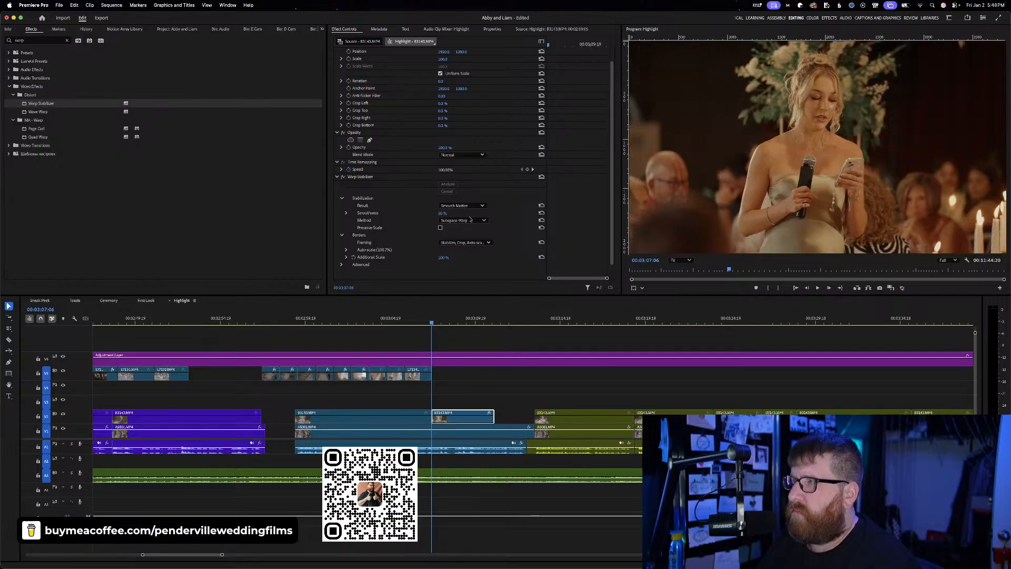
pyautogui.press('space')
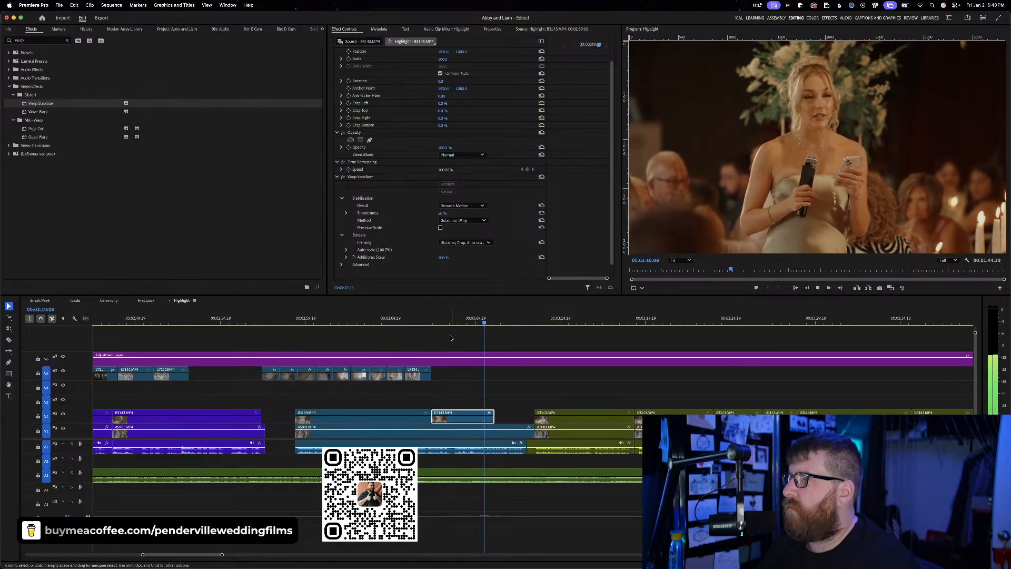
pyautogui.press('space')
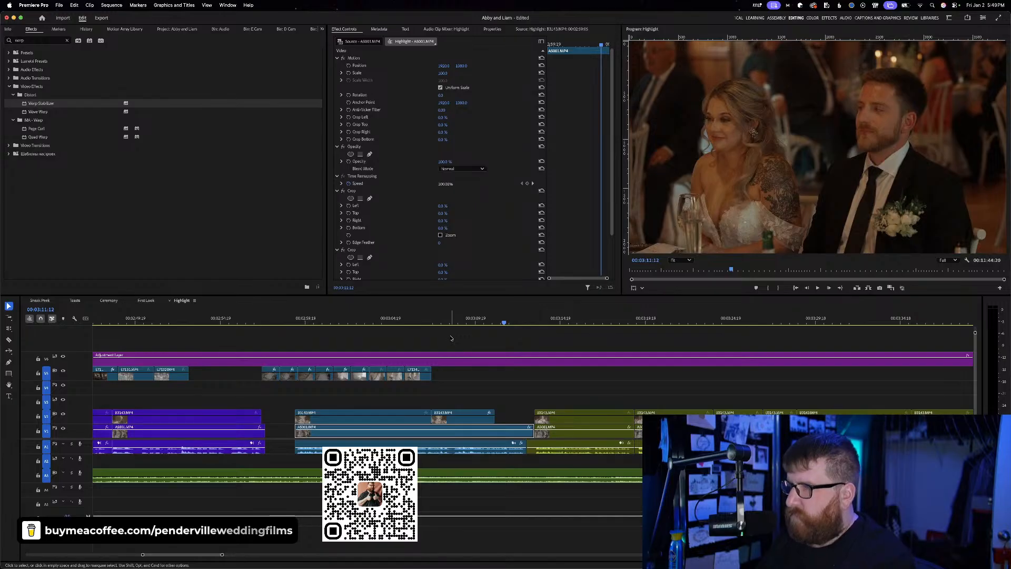
# Keyframe the Warp Stabilizer's Additional Scale from the start to the end of the stabilized speech clip for a slight push-in, and play it back
pyautogui.press('Up')
pyautogui.press('Up')
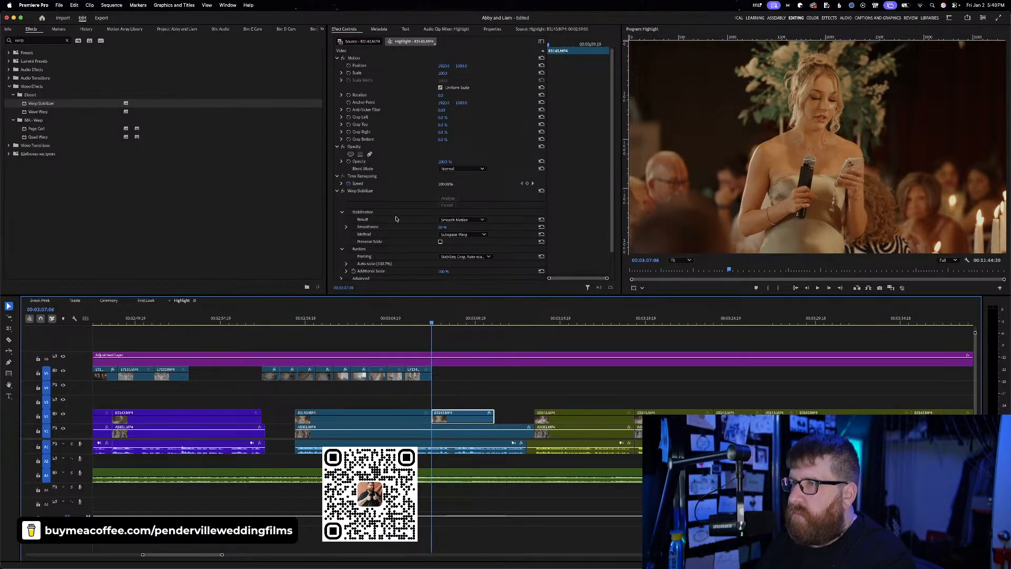
pyautogui.press('Down')
pyautogui.click(441, 272)
pyautogui.write('10')
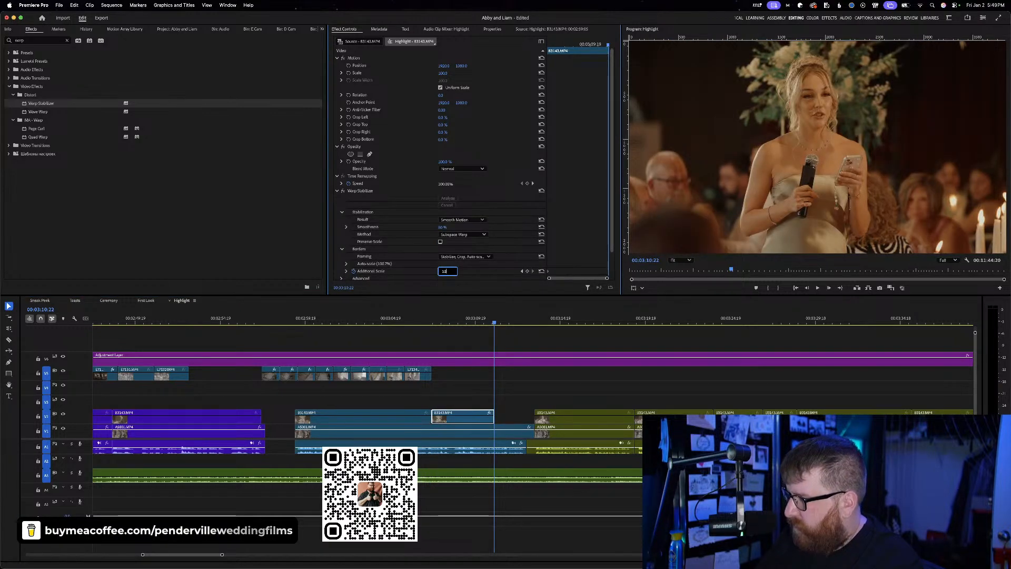
pyautogui.write('1')
pyautogui.press('Return')
pyautogui.press('Up')
pyautogui.press('space')
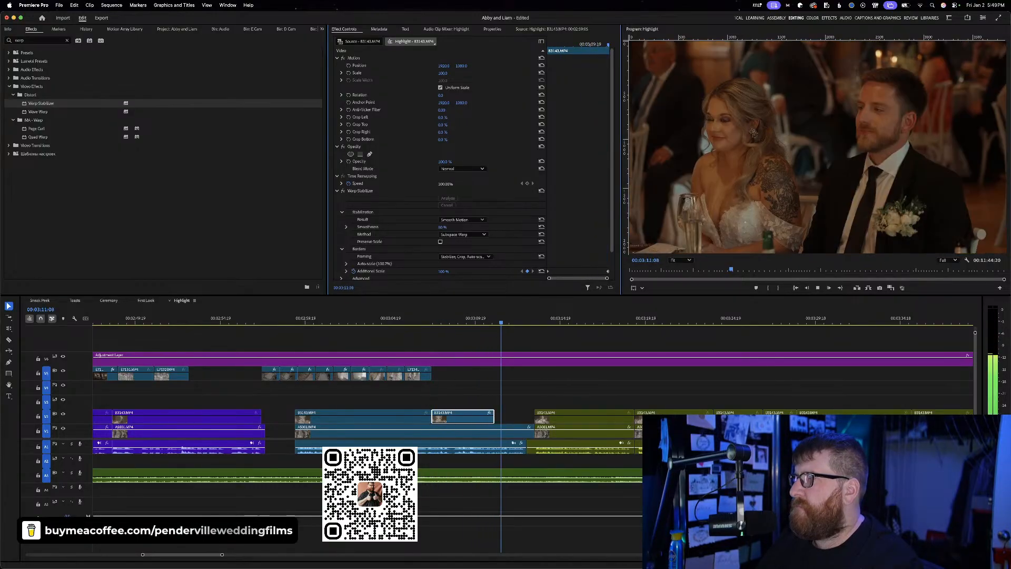
# Remove both Crop effects from the blue couple clip A0001.MP4 on the lower camera layer
pyautogui.press('Up')
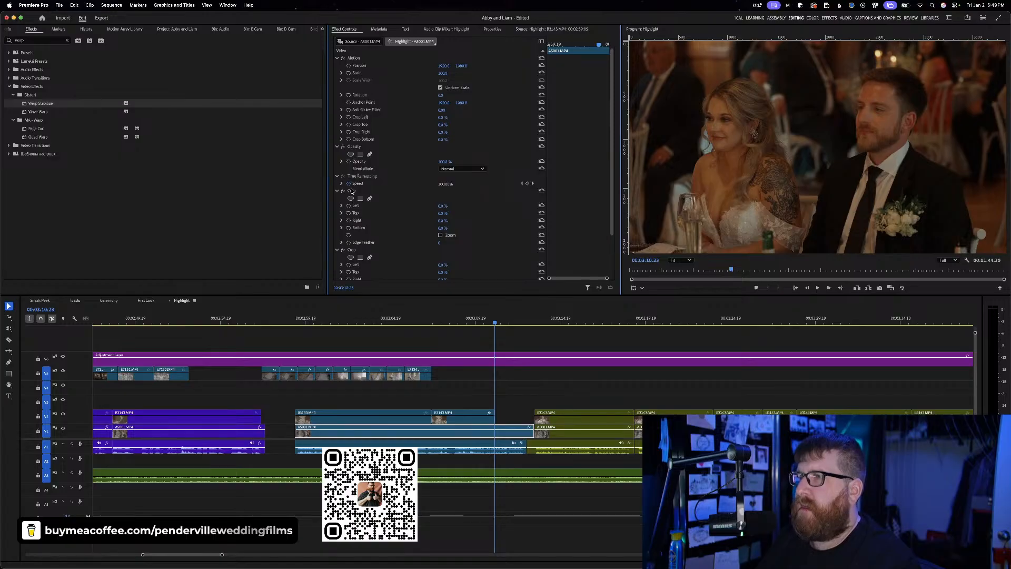
pyautogui.click(337, 191)
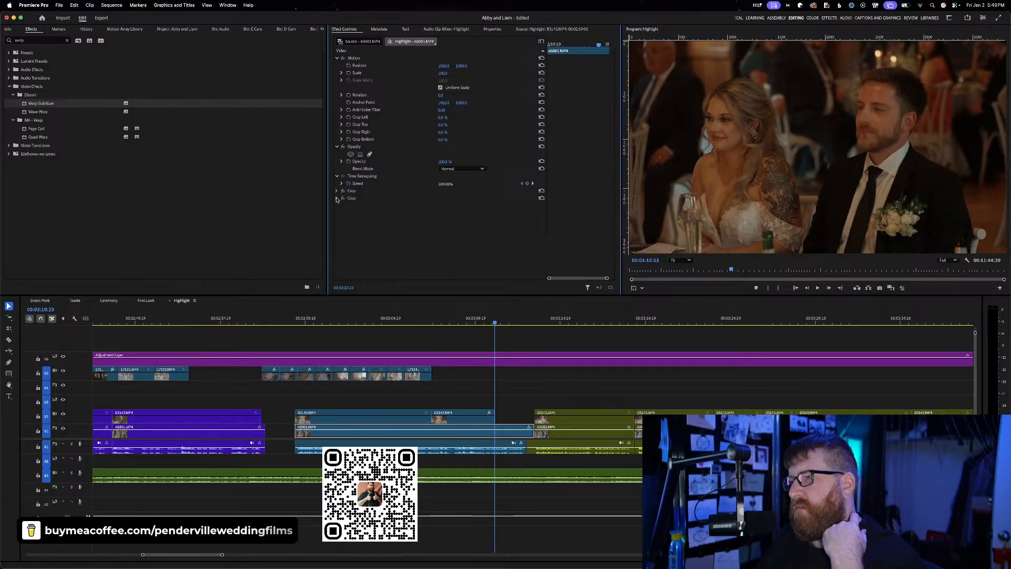
pyautogui.click(355, 192)
pyautogui.press('Delete')
pyautogui.click(355, 191)
pyautogui.press('Delete')
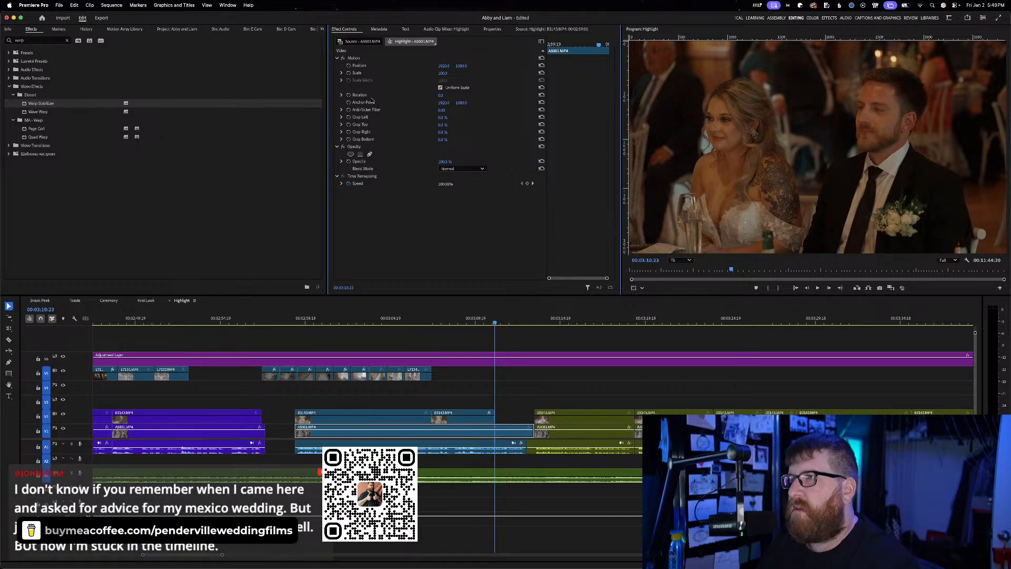
# Keyframe the blue couple clip's Scale from 100 at 00:03:10:23 to 106 at 00:03:13:06
pyautogui.click(349, 73)
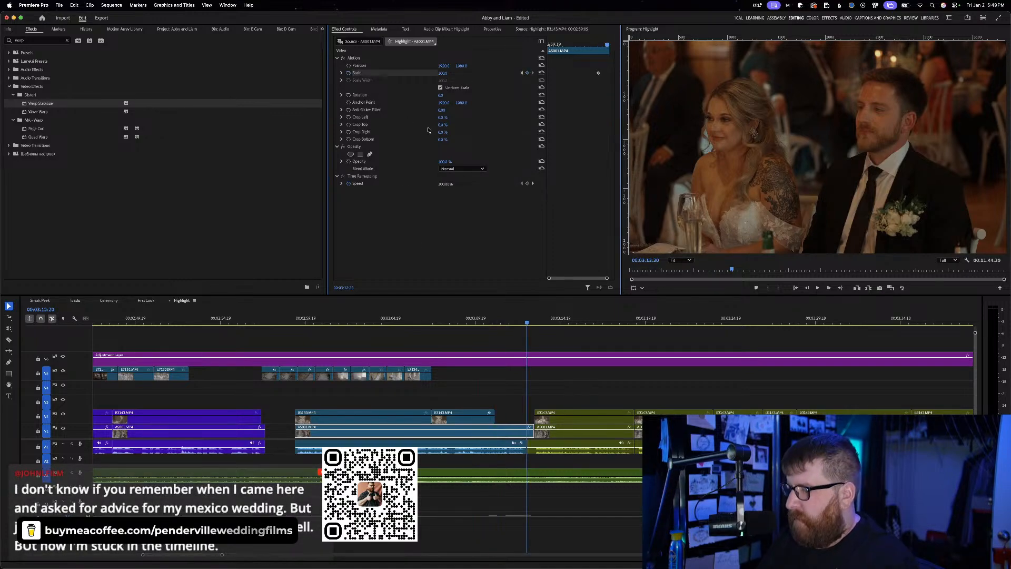
pyautogui.press('space')
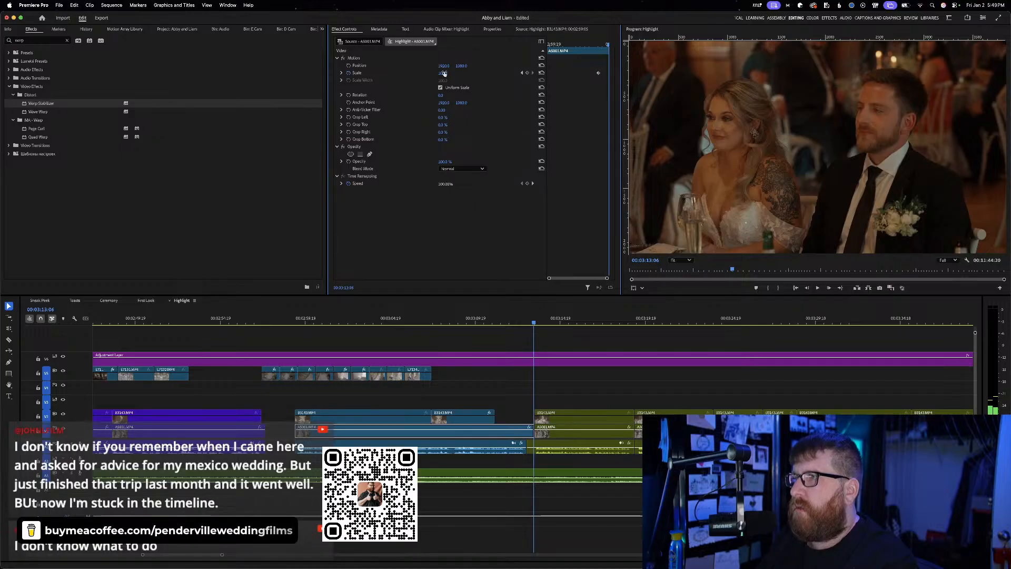
pyautogui.write('6')
pyautogui.press('Return')
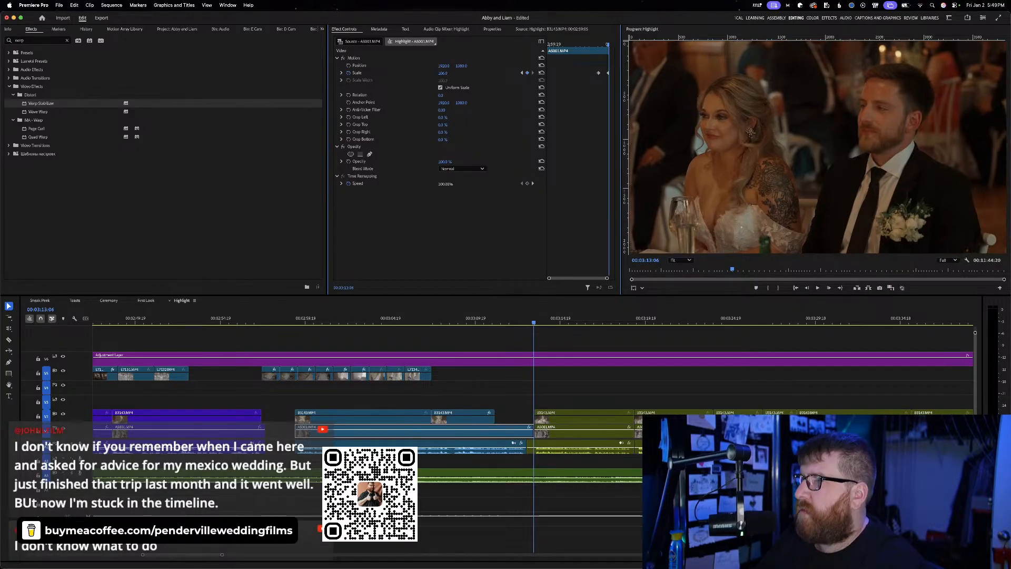
# Keyframe Scale on the earlier purple clip of the laughing couple from 100 at 00:02:40:06 to 106 at 00:02:43:00, and play it back
pyautogui.hscroll(-10, 316, 342)
pyautogui.click(311, 324)
pyautogui.moveTo(311, 323); pyautogui.dragTo(296, 324)
pyautogui.click(323, 419)
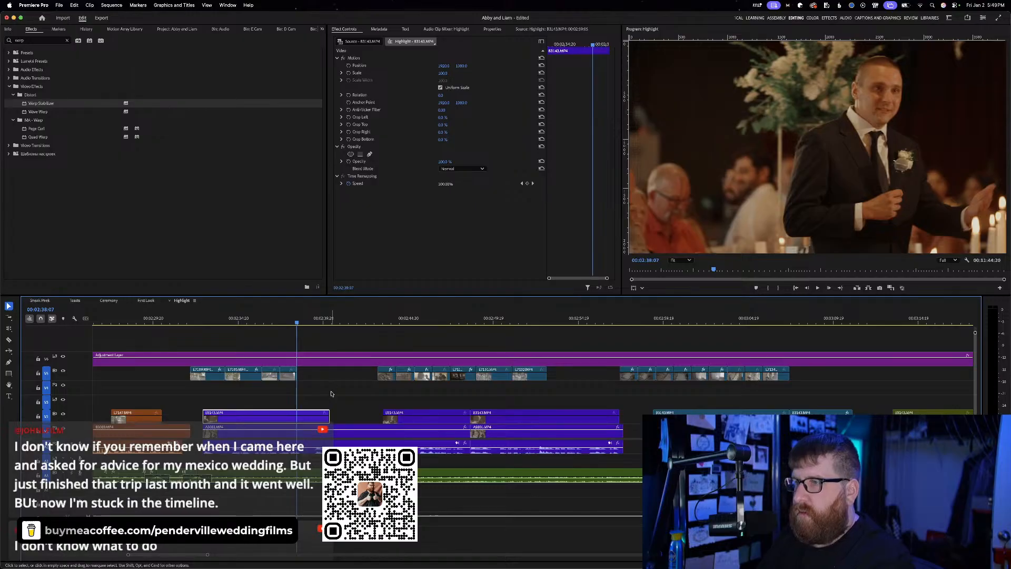
pyautogui.press('space')
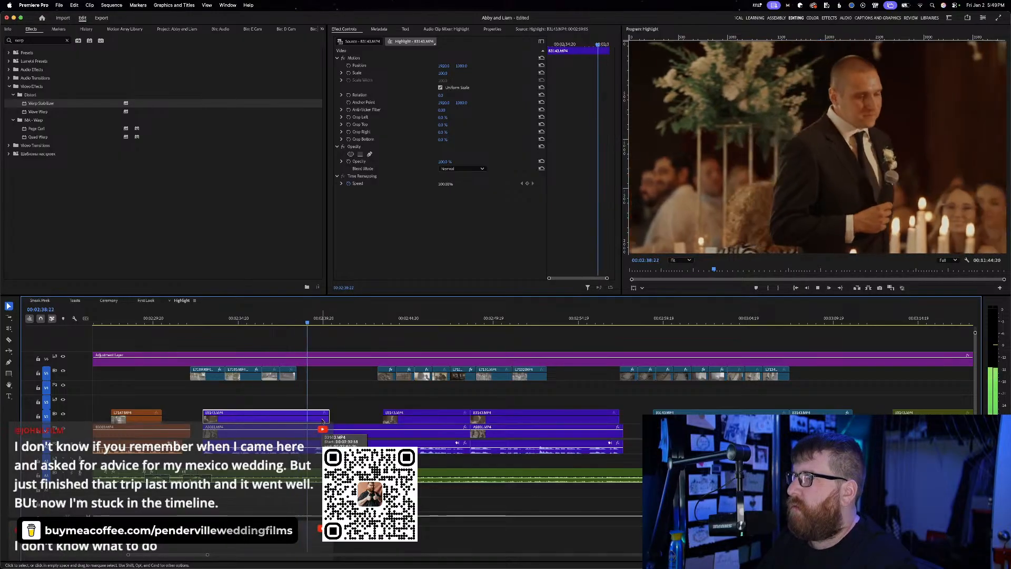
pyautogui.press('space')
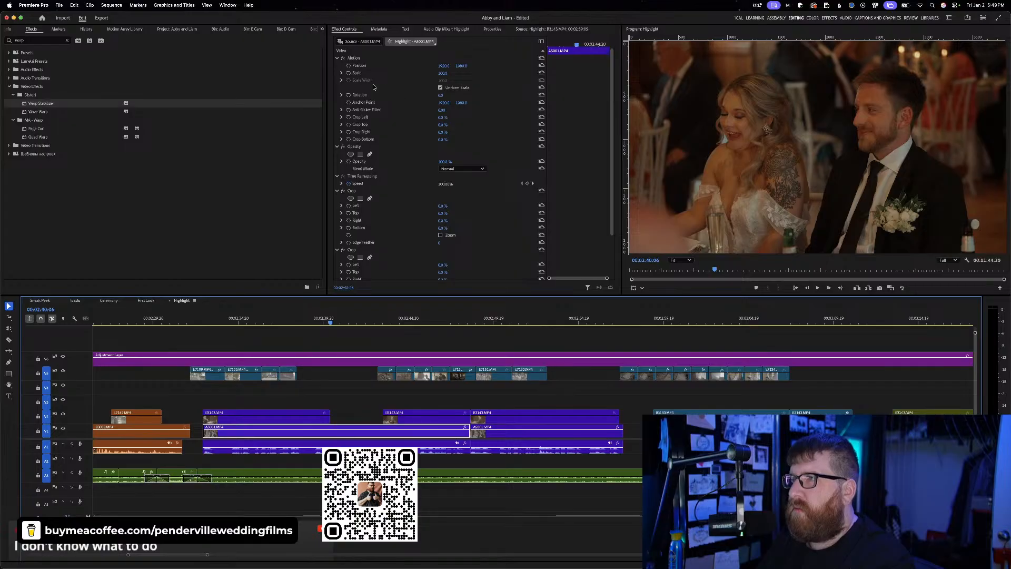
pyautogui.click(349, 73)
pyautogui.press('Down')
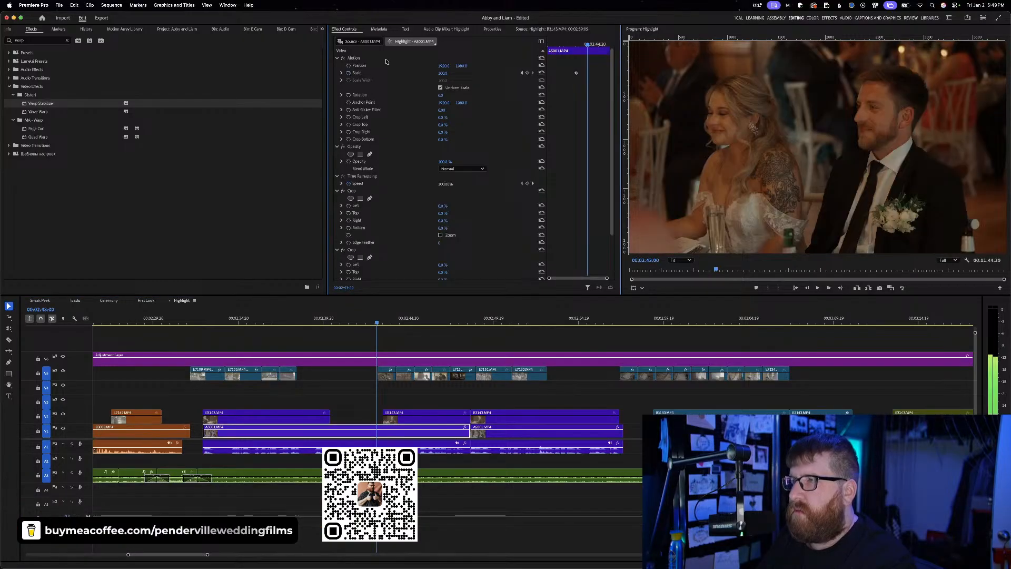
pyautogui.write('106')
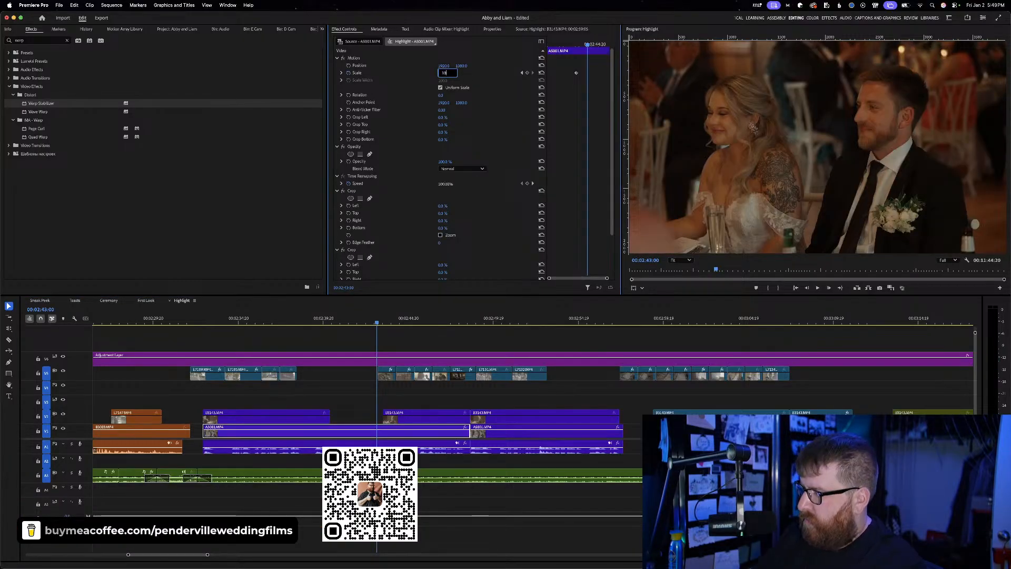
pyautogui.press('Return')
pyautogui.hotkey('shift', 'k')
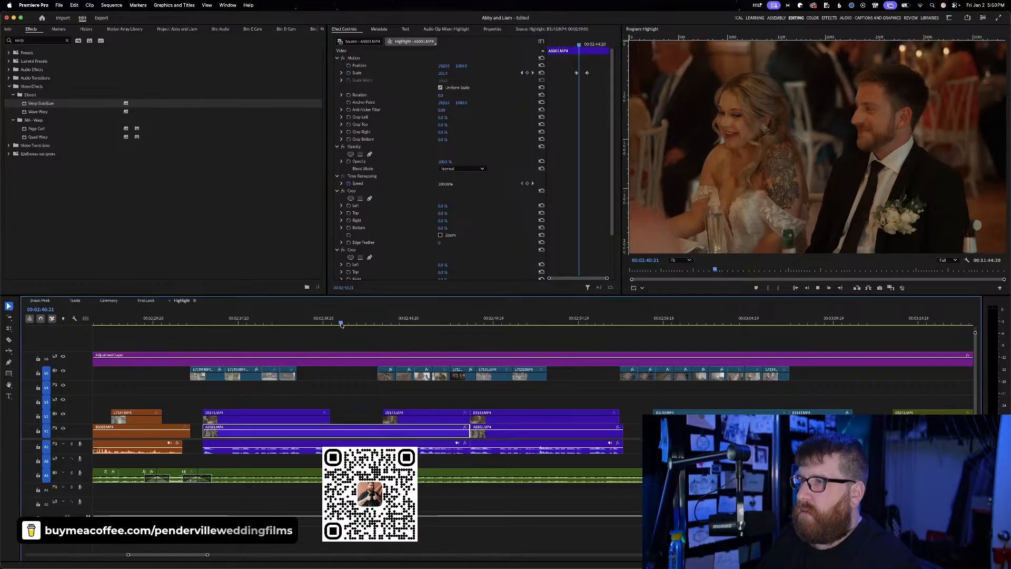
# Start a Scale keyframe at 100 on the purple speech clip of the man with the microphone, at 00:02:53:00
pyautogui.click(537, 318)
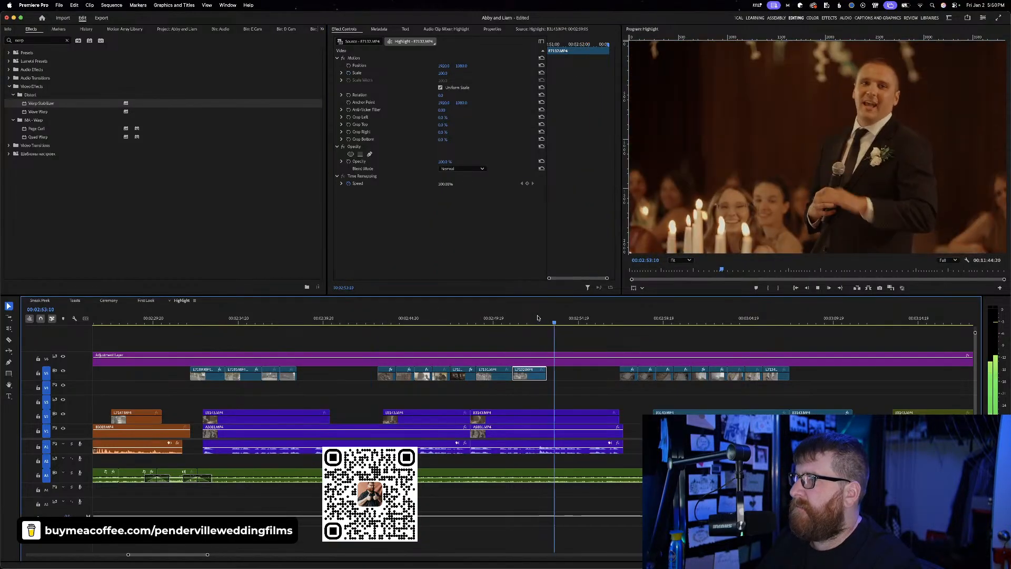
pyautogui.press('space')
pyautogui.click(578, 44)
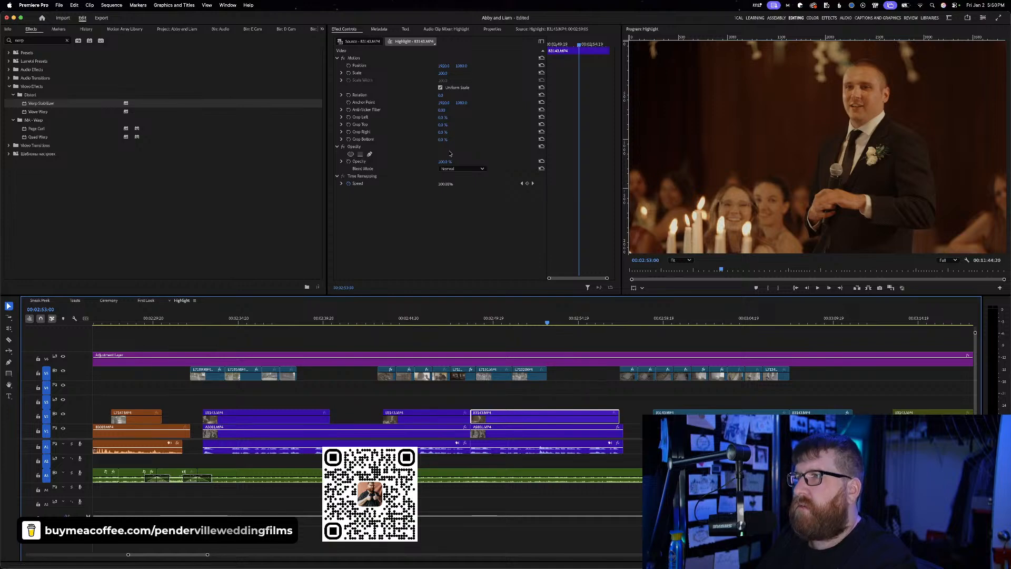
pyautogui.click(348, 72)
# Set the man's speech clip Scale to 110 at its last frame, 00:02:57:05, play back the push-in and save the project
pyautogui.press('Down')
pyautogui.press('Left')
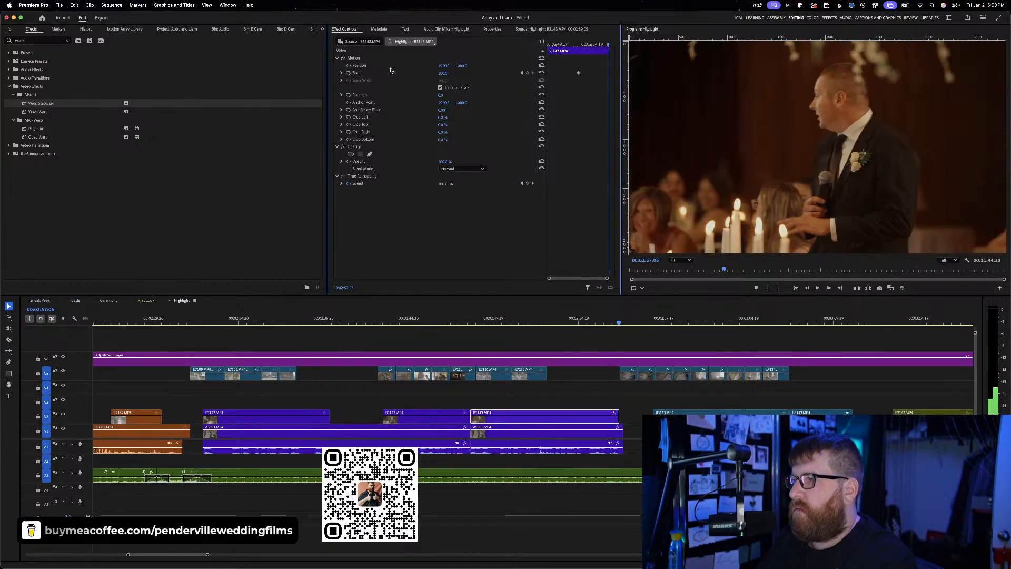
pyautogui.click(447, 73)
pyautogui.write('11')
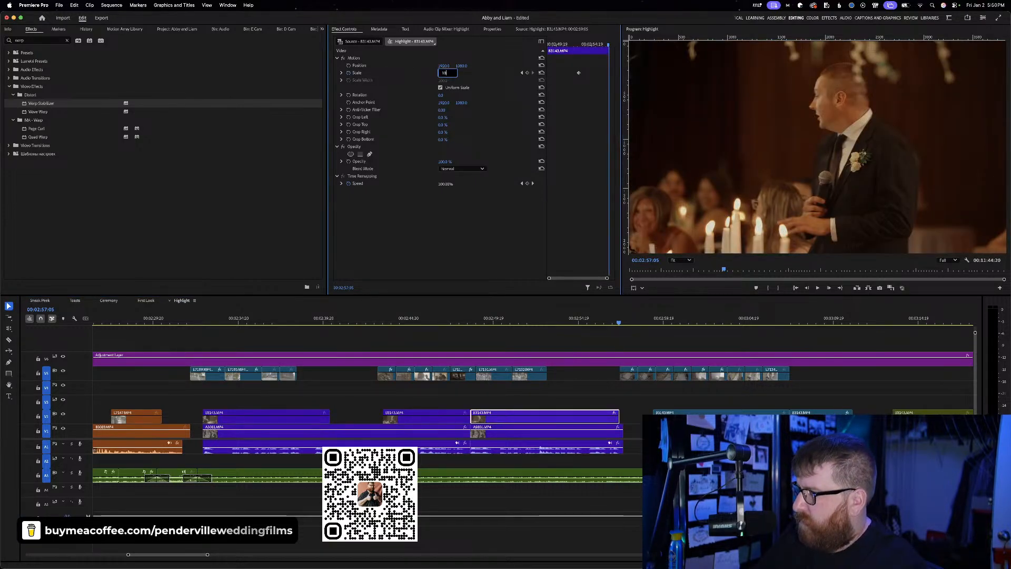
pyautogui.write('0')
pyautogui.press('Return')
pyautogui.press('Up')
pyautogui.press('space')
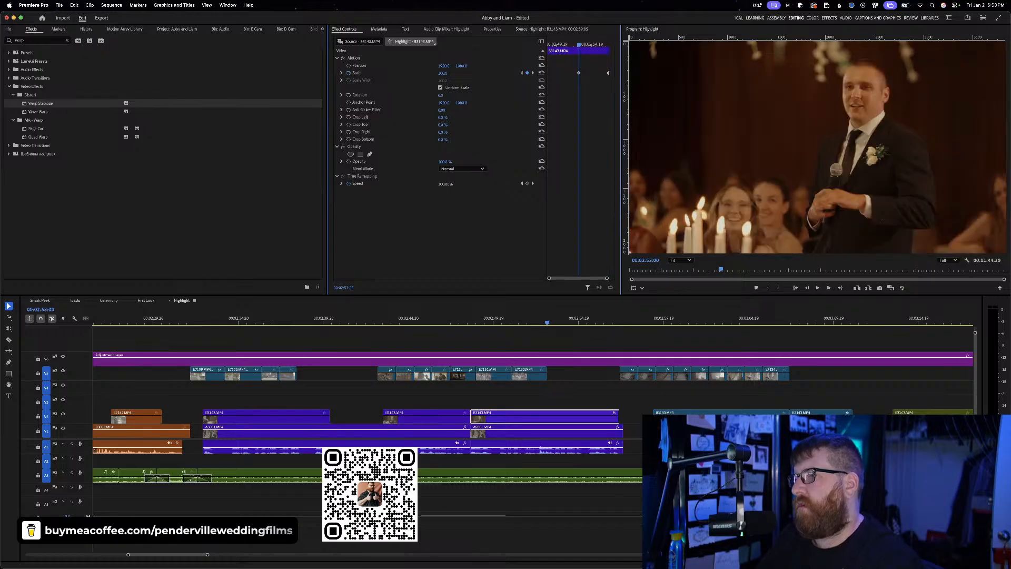
pyautogui.press('space')
pyautogui.press('super+s')
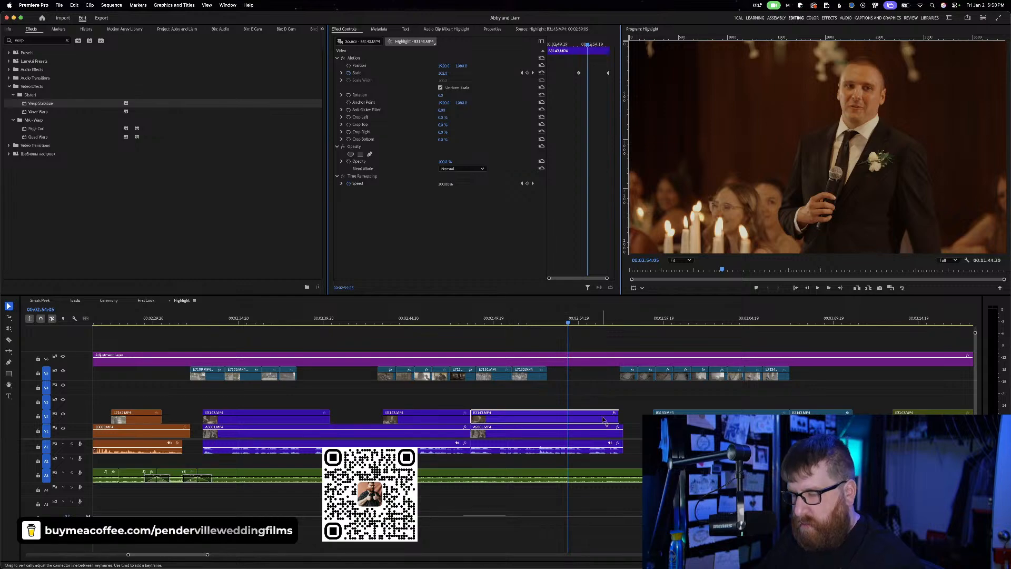
# Review the bridal B-roll around 00:03:05:02 and play the following speech shots through the start of the olive section near 00:03:15:12
pyautogui.click(596, 383)
pyautogui.hscroll(5, 597, 381)
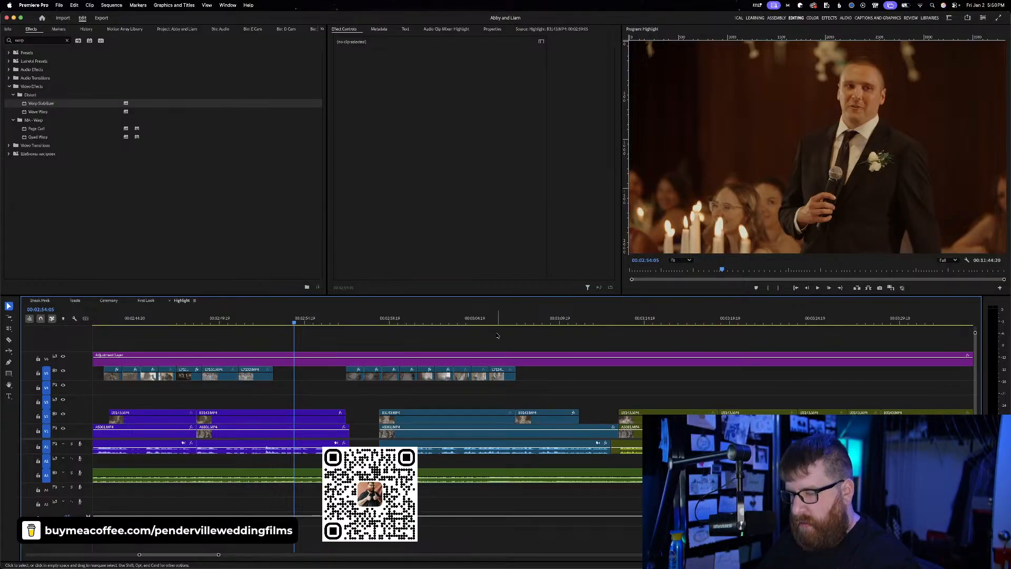
pyautogui.click(421, 324)
pyautogui.moveTo(421, 324); pyautogui.dragTo(478, 323)
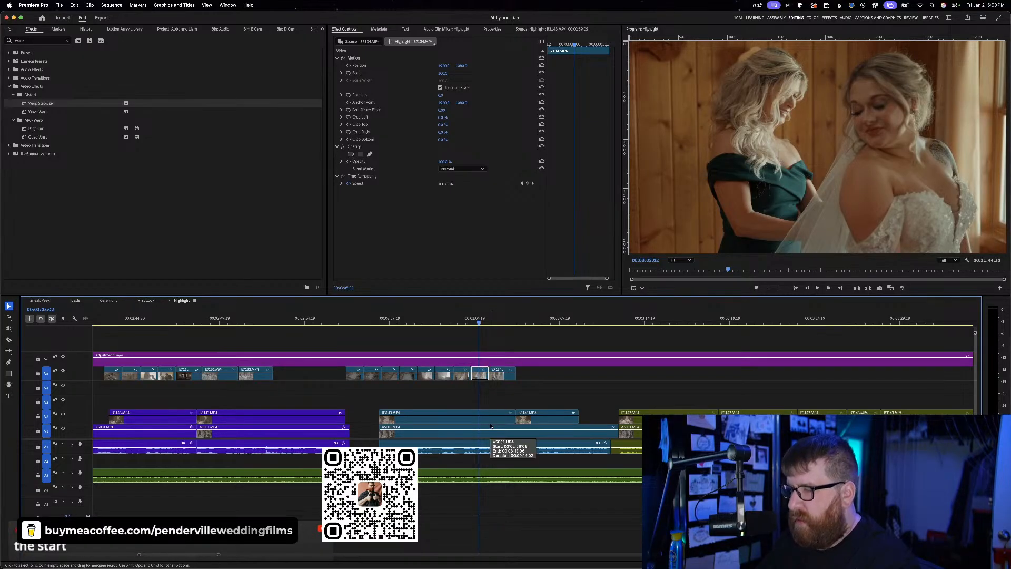
pyautogui.scroll(-5, 490, 425)
pyautogui.hscroll(3, 546, 401)
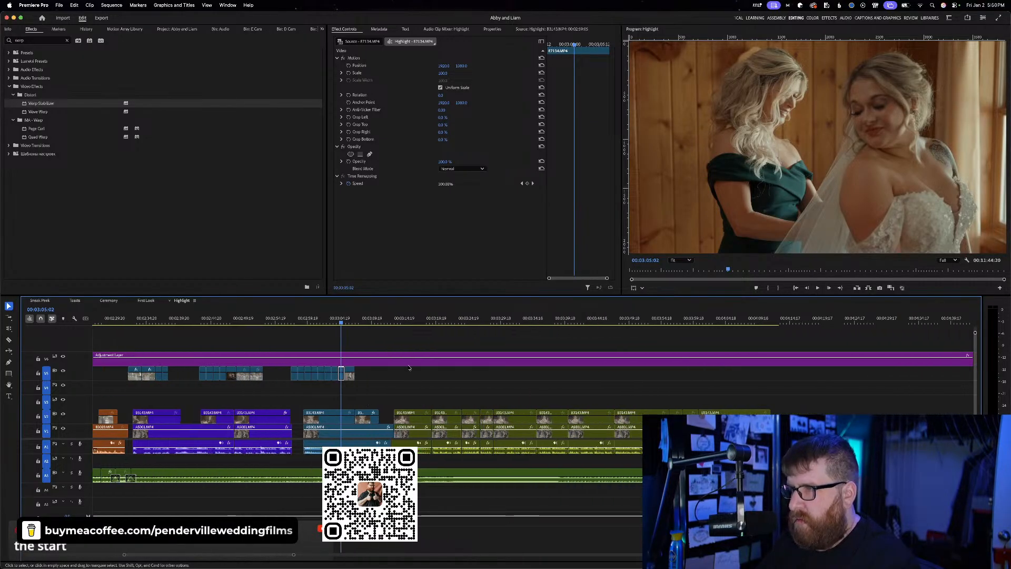
pyautogui.click(335, 318)
pyautogui.press('space')
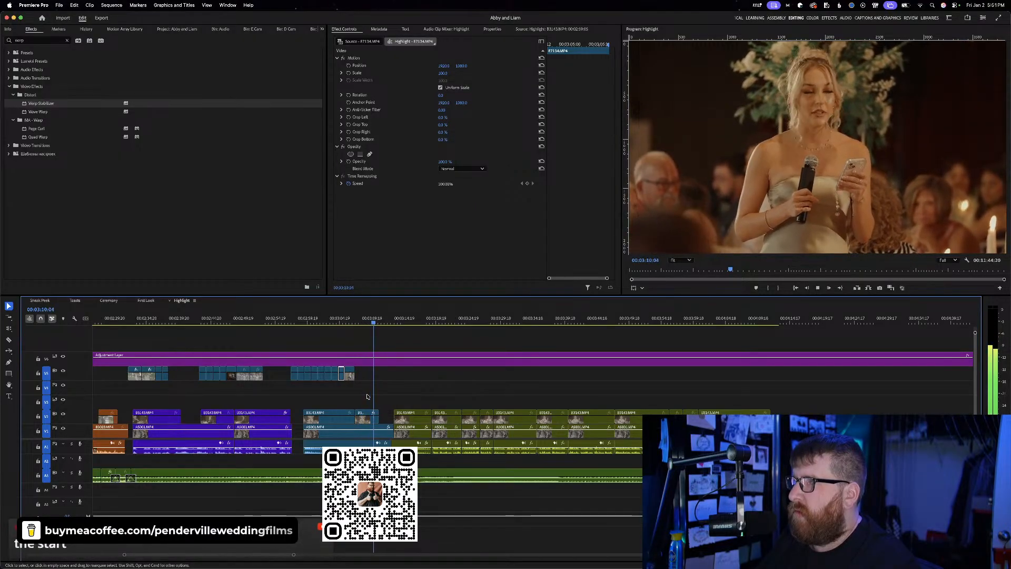
pyautogui.press('space')
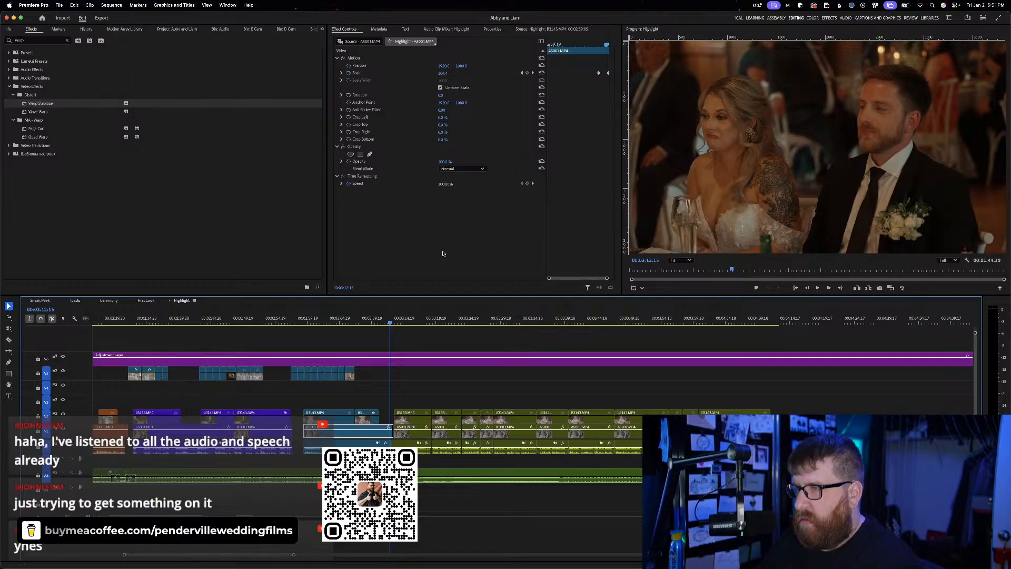
pyautogui.press('space')
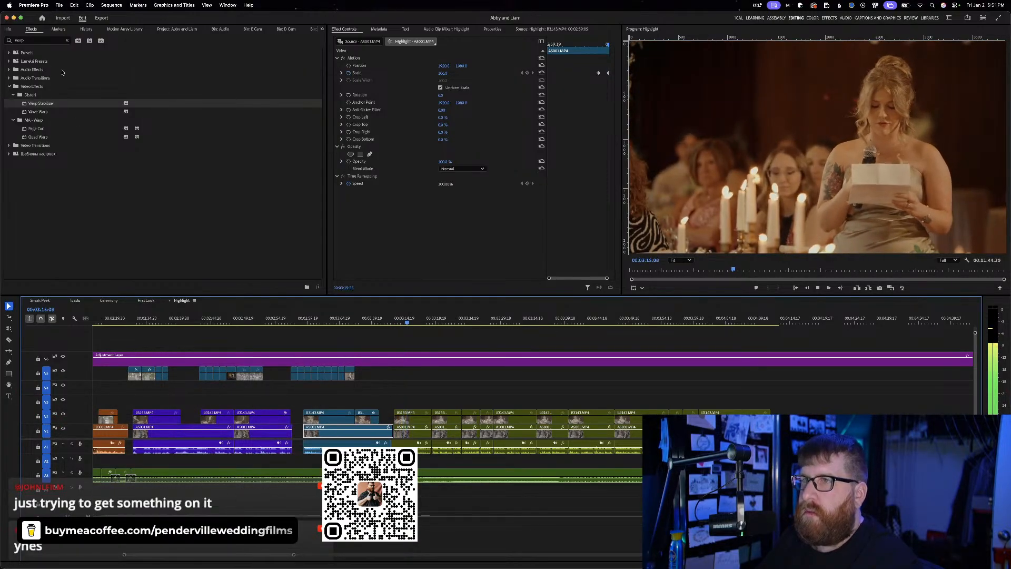
pyautogui.press('space')
# Show the project contents, glance through the Toasts and Ceremony sequences, and return to the Highlight sequence
pyautogui.hotkey('shift', '1')
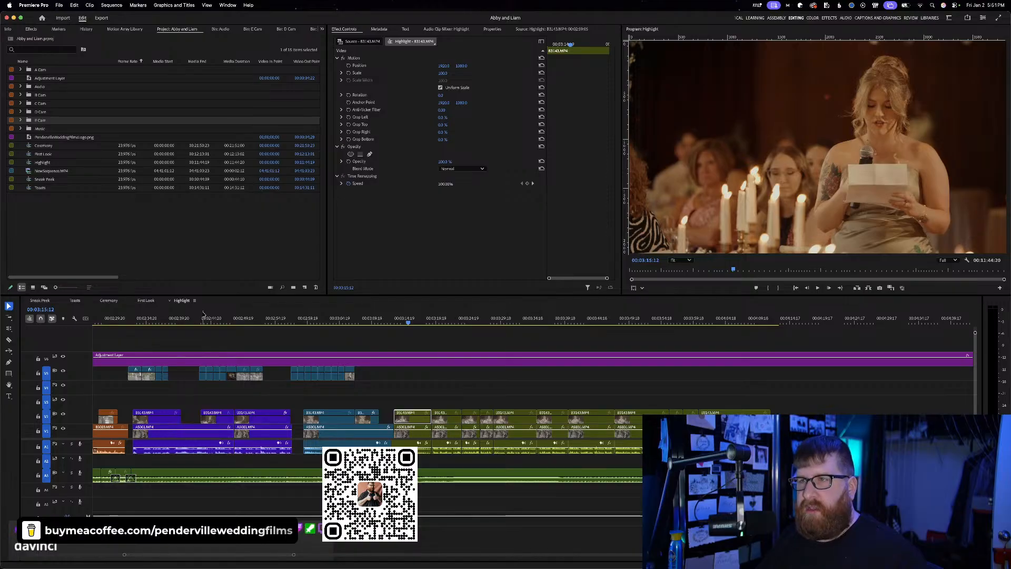
pyautogui.click(180, 301)
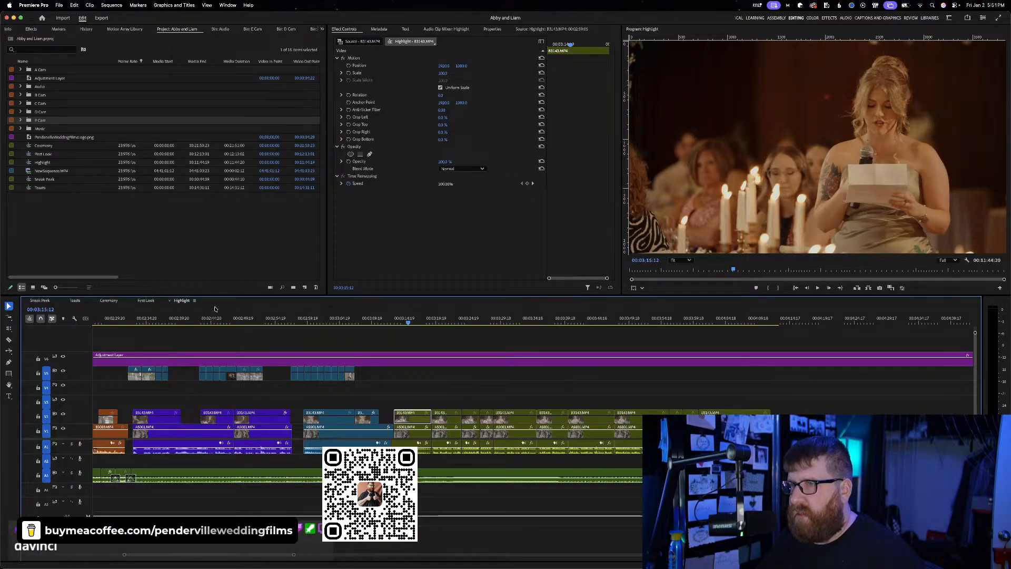
pyautogui.click(79, 301)
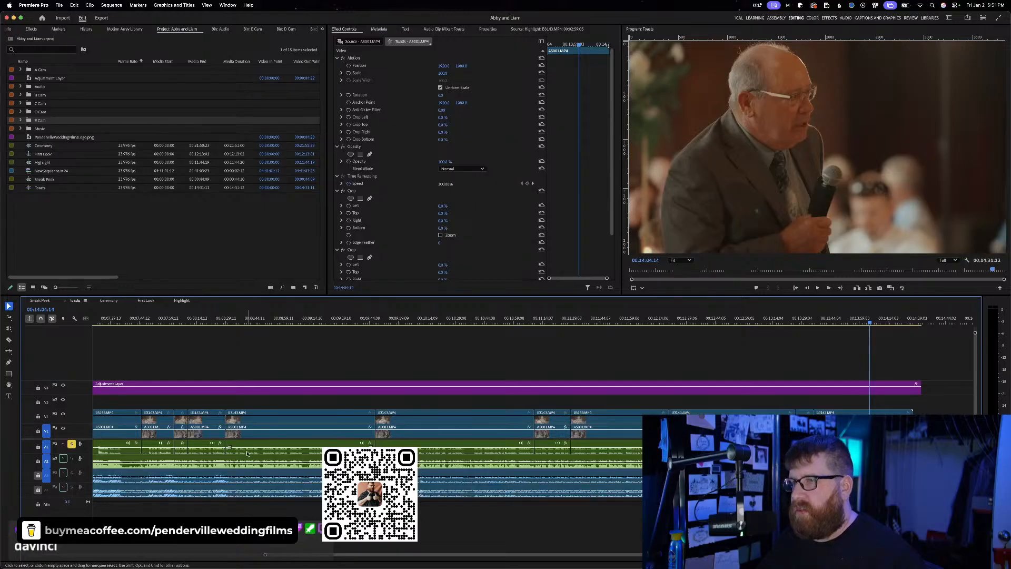
pyautogui.click(108, 301)
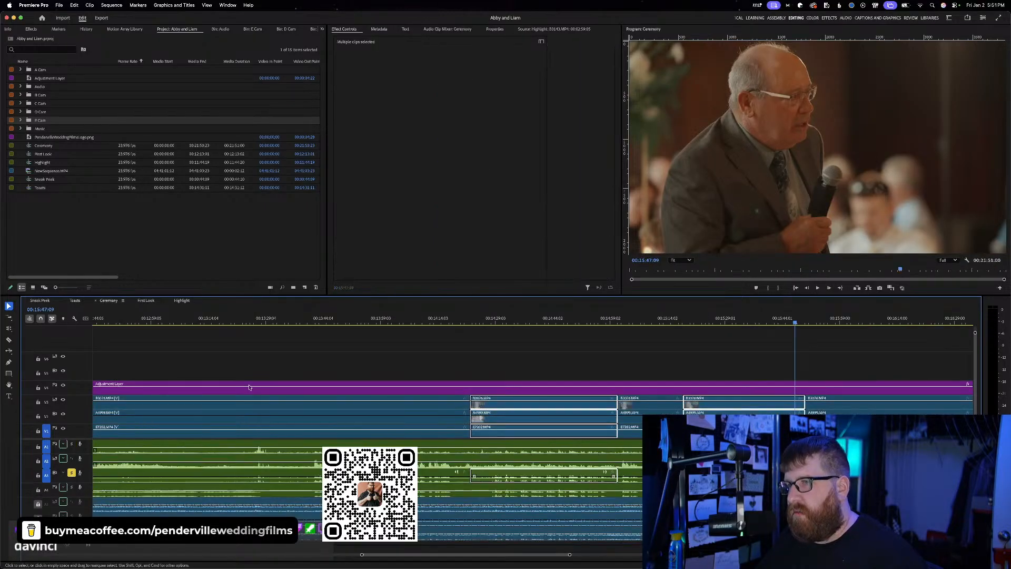
pyautogui.click(191, 301)
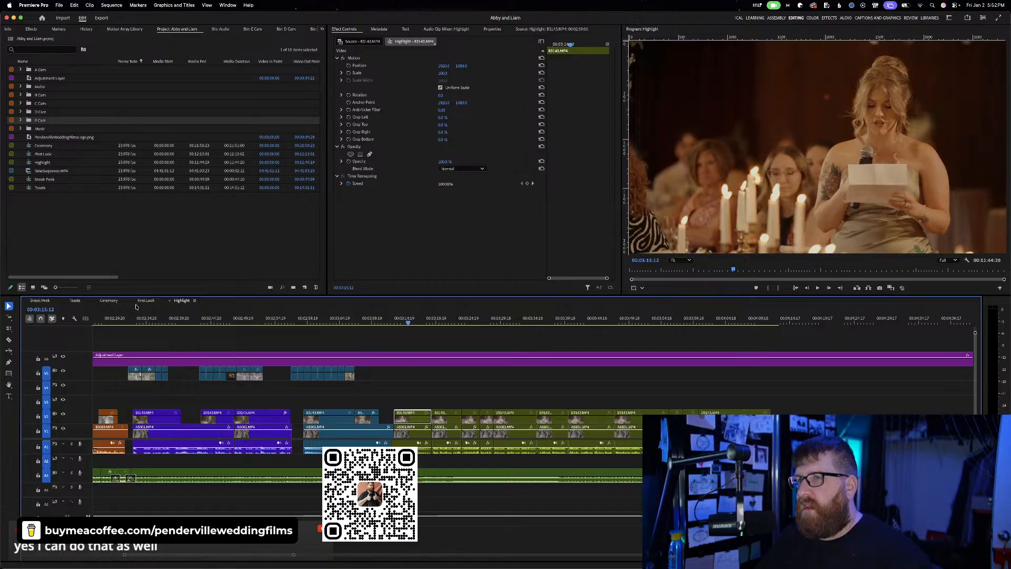
# Examine the full Toasts sequence, including its upper speech audio tracks and the camera cuts above them
pyautogui.click(78, 301)
pyautogui.press('\\')
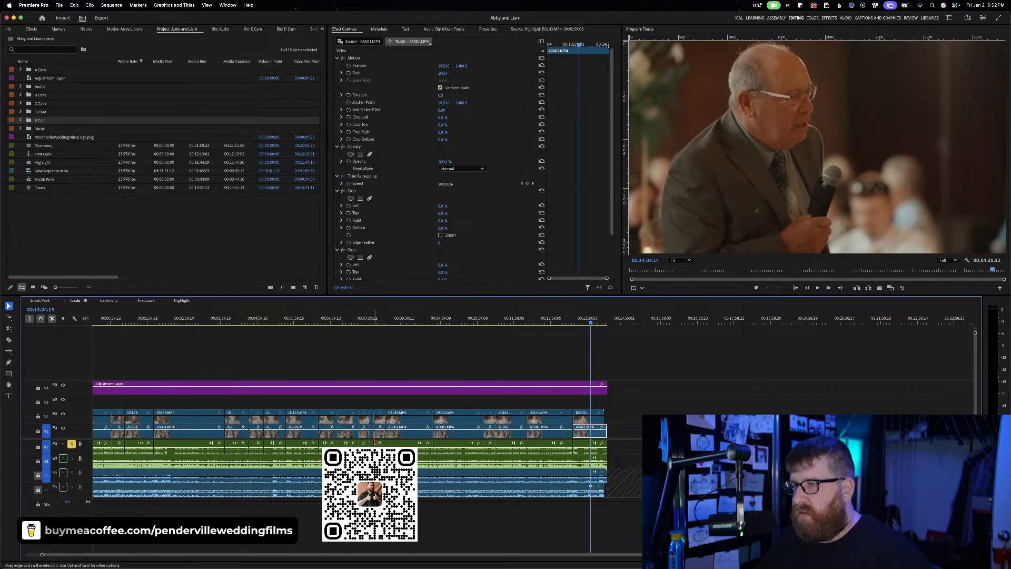
pyautogui.scroll(1, 120, 457)
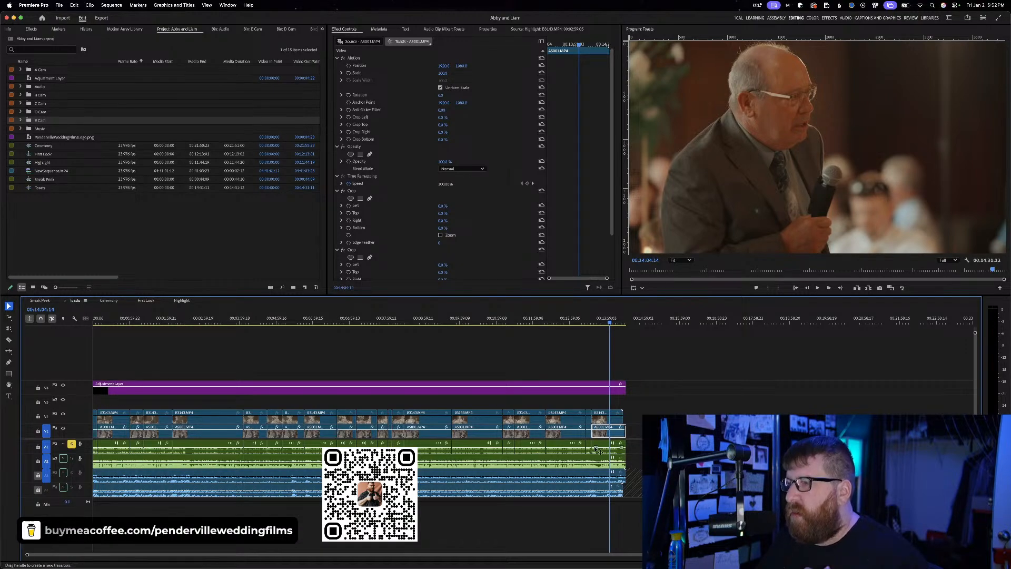
pyautogui.moveTo(629, 439); pyautogui.dragTo(97, 448)
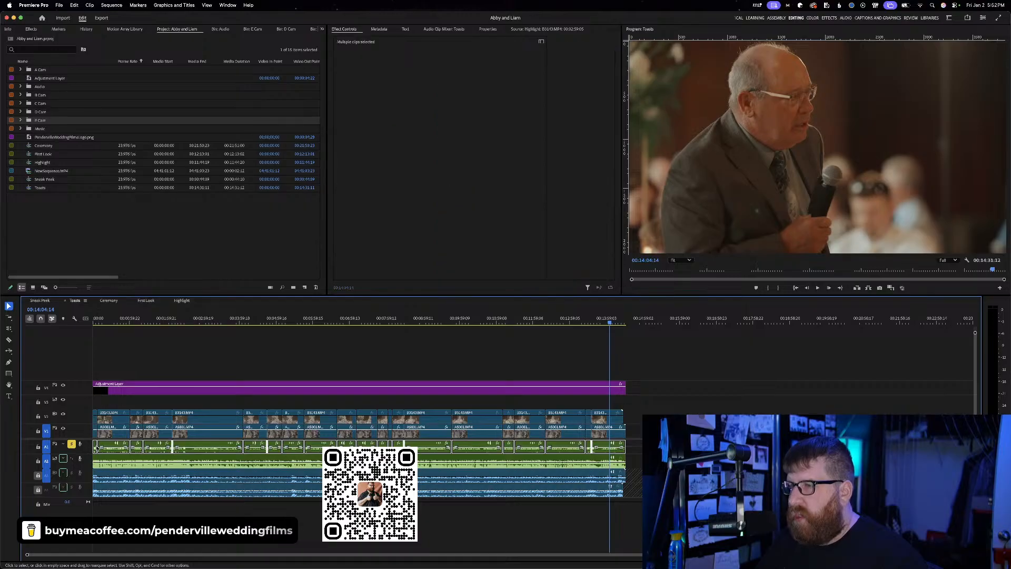
pyautogui.click(96, 463)
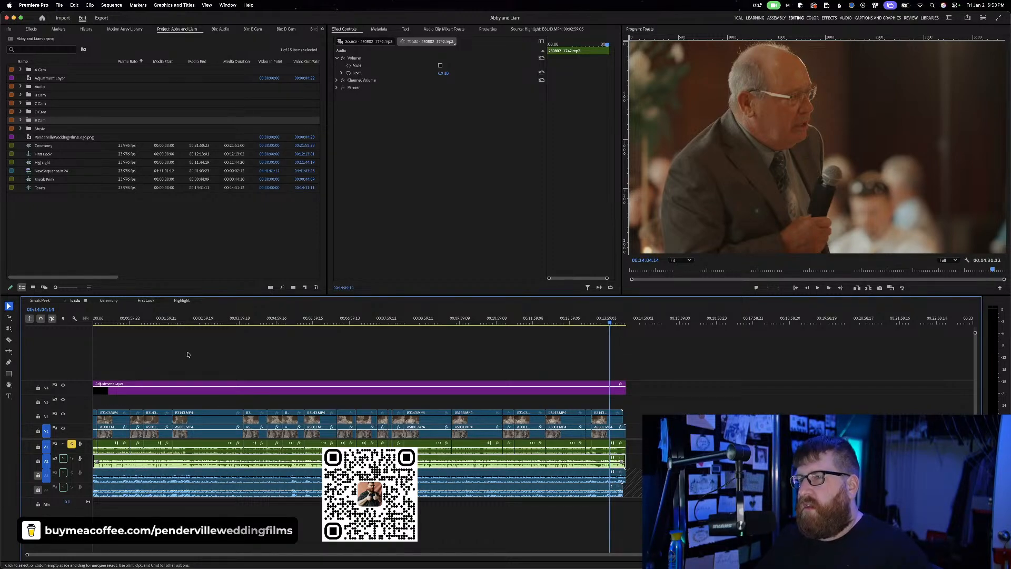
pyautogui.click(277, 429)
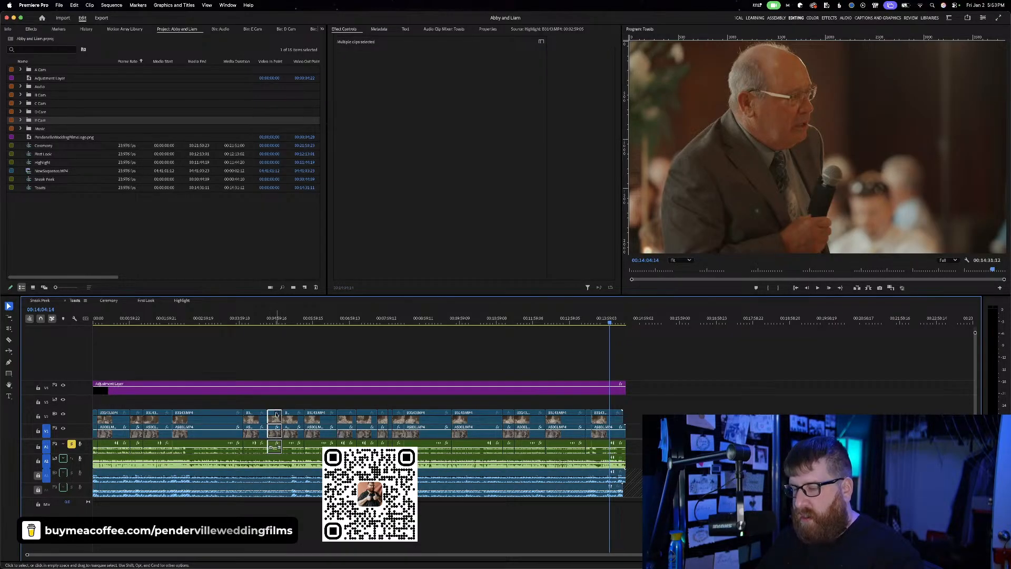
# Return to the Highlight sequence and examine its overall layout, including the leftover purple speech clip at 00:09:56:05
pyautogui.click(181, 301)
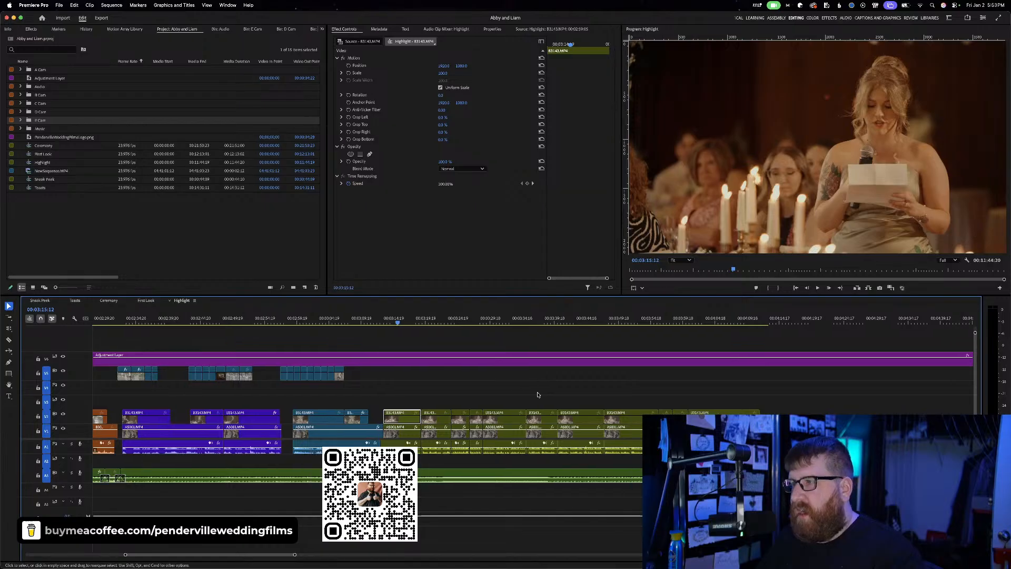
pyautogui.hscroll(5, 537, 394)
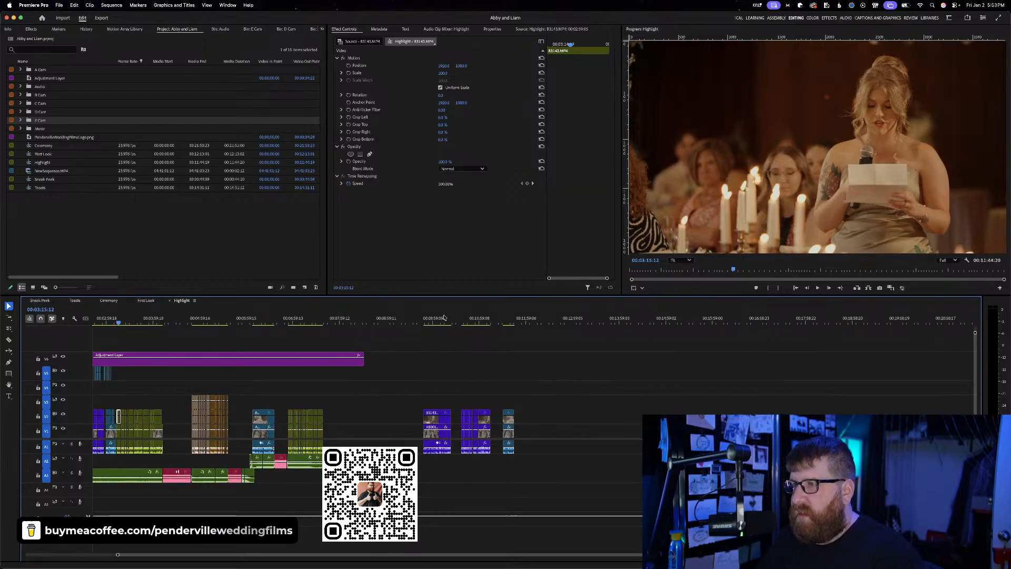
pyautogui.click(432, 415)
pyautogui.scroll(5, 438, 356)
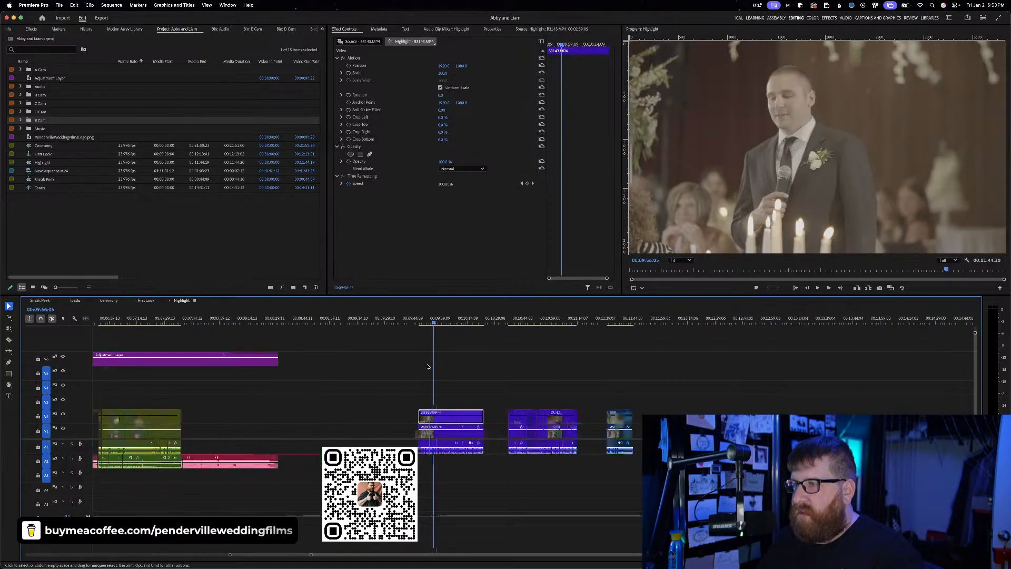
pyautogui.scroll(-10, 484, 413)
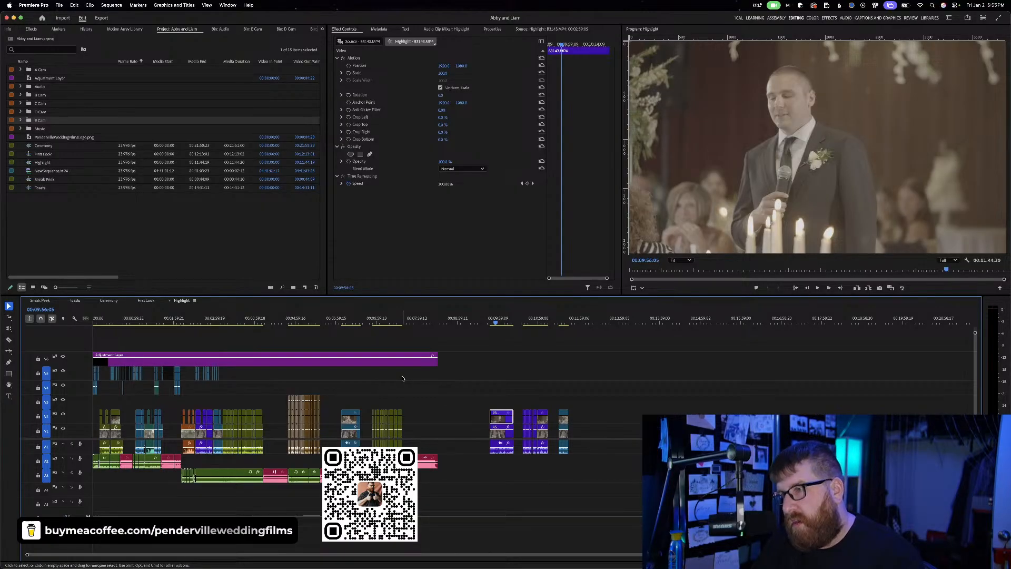
pyautogui.scroll(3, 403, 378)
pyautogui.scroll(-5, 402, 378)
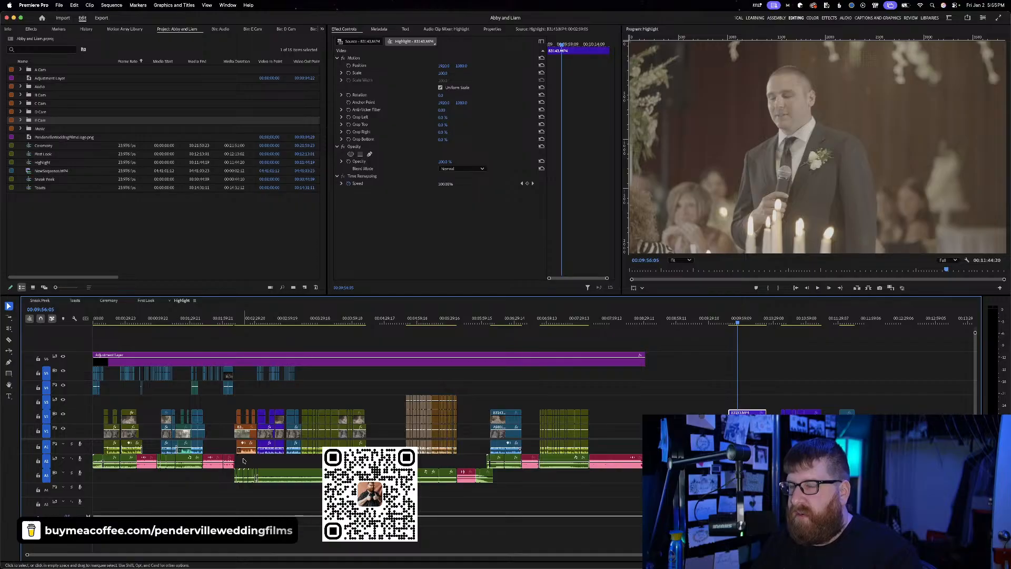
# Select the opening run of music clips for inspection, followed by the leftover purple and blue speech clips past the end of the edit
pyautogui.moveTo(224, 473); pyautogui.dragTo(108, 462)
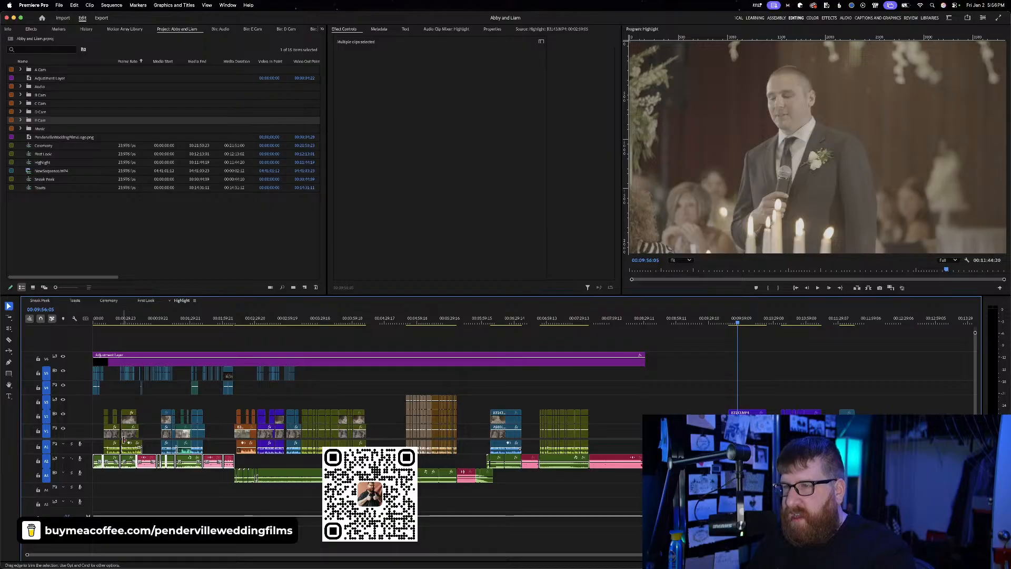
pyautogui.click(750, 412)
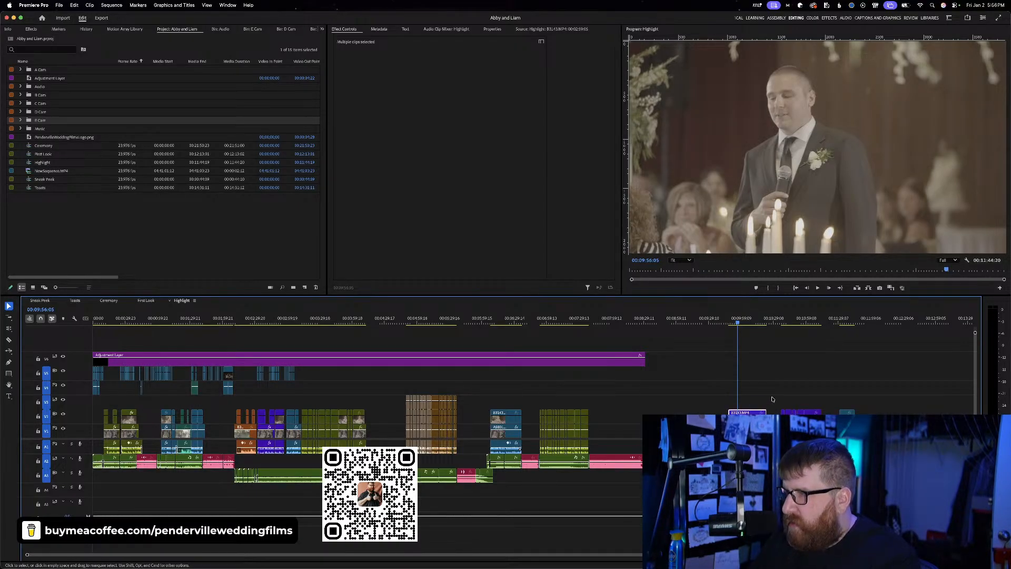
pyautogui.moveTo(790, 411); pyautogui.dragTo(784, 412)
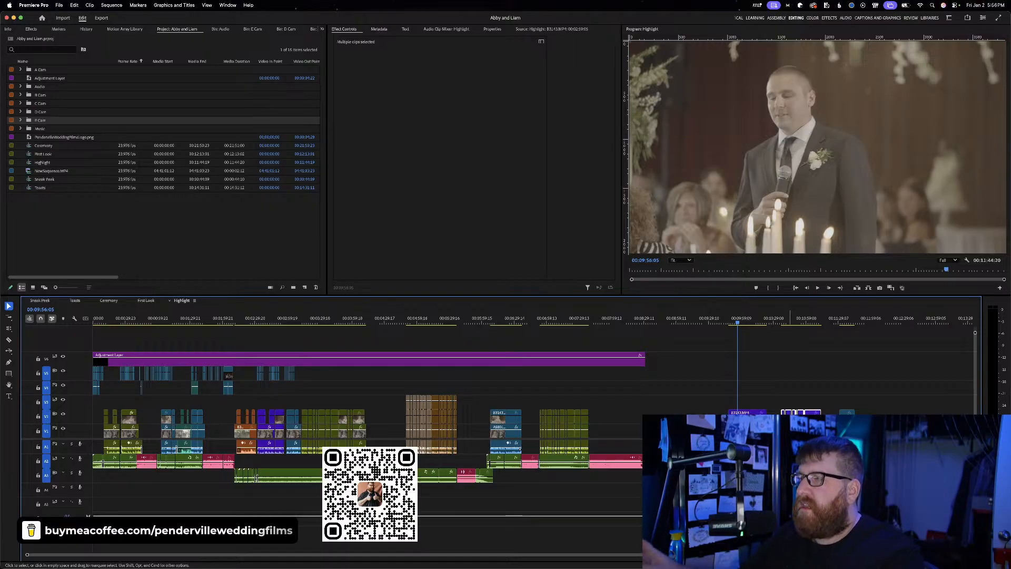
pyautogui.moveTo(717, 371); pyautogui.dragTo(890, 422)
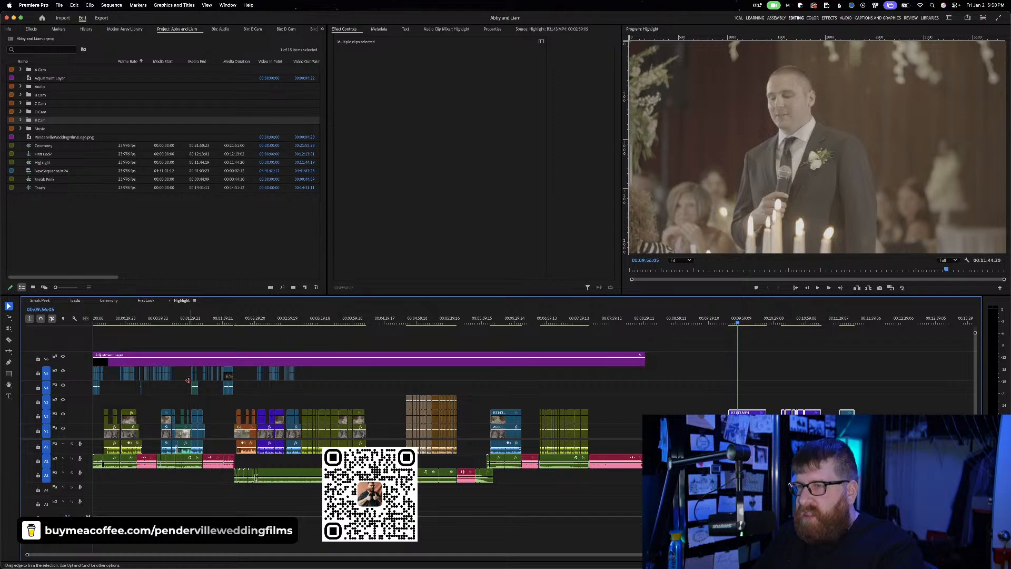
# Play back the bridesmaids B-roll over the purple speech section from 00:02:49:04
pyautogui.scroll(3, 187, 380)
pyautogui.scroll(3, 188, 380)
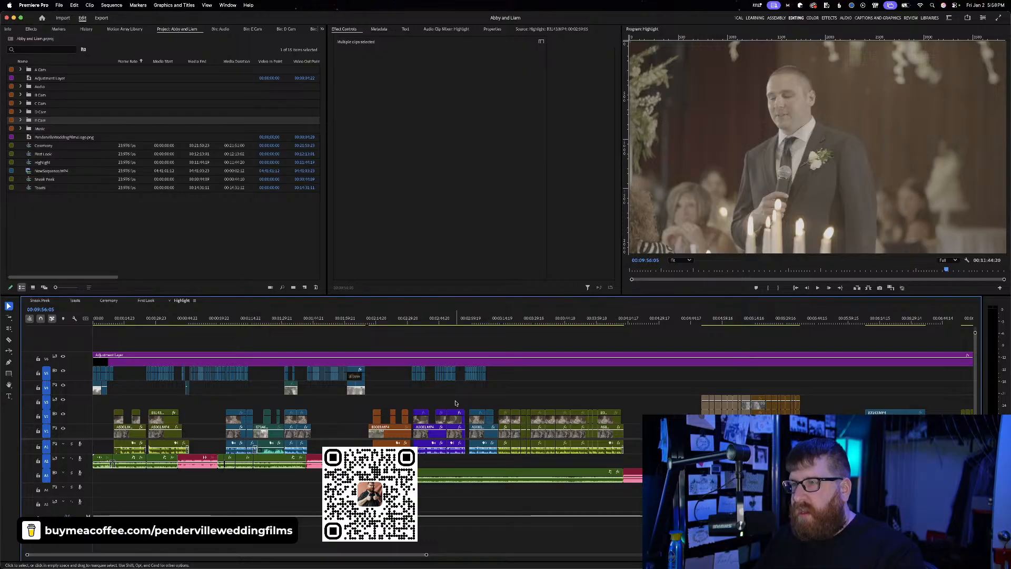
pyautogui.scroll(8, 455, 403)
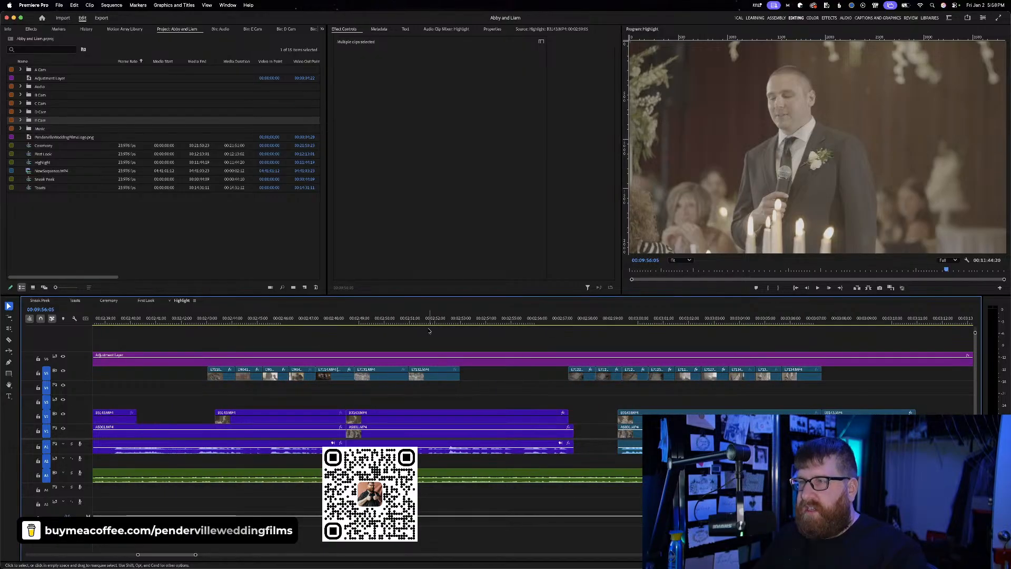
pyautogui.click(370, 320)
pyautogui.click(363, 319)
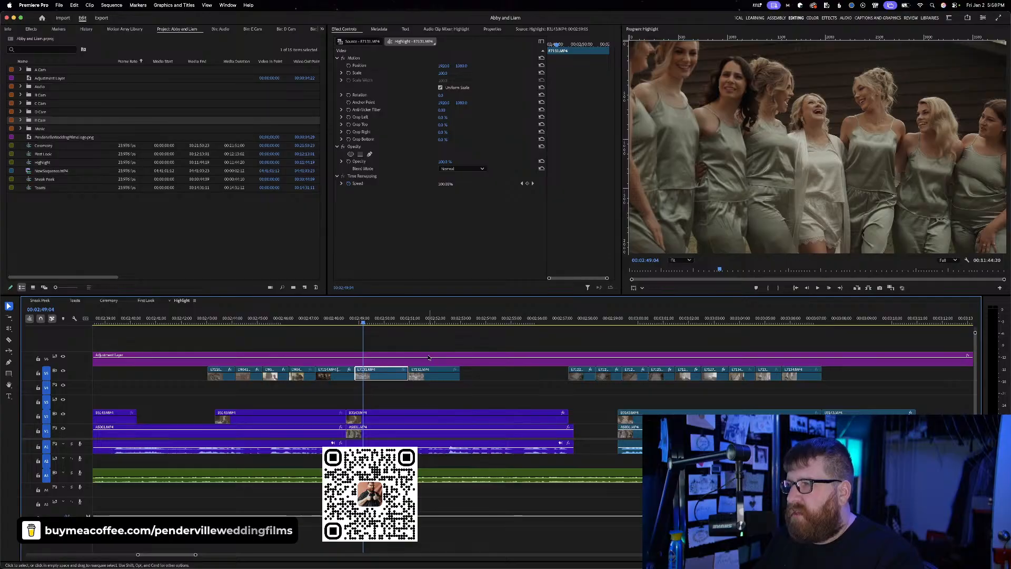
pyautogui.press('space')
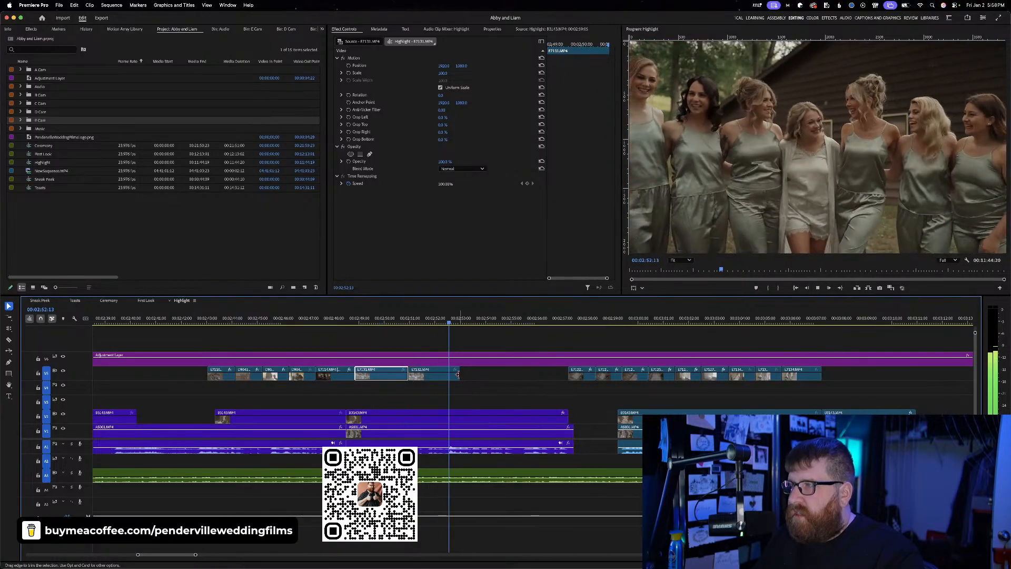
# Stop playback and select the B-roll clips layered above the speeches, back to those before the orange speech section
pyautogui.press('space')
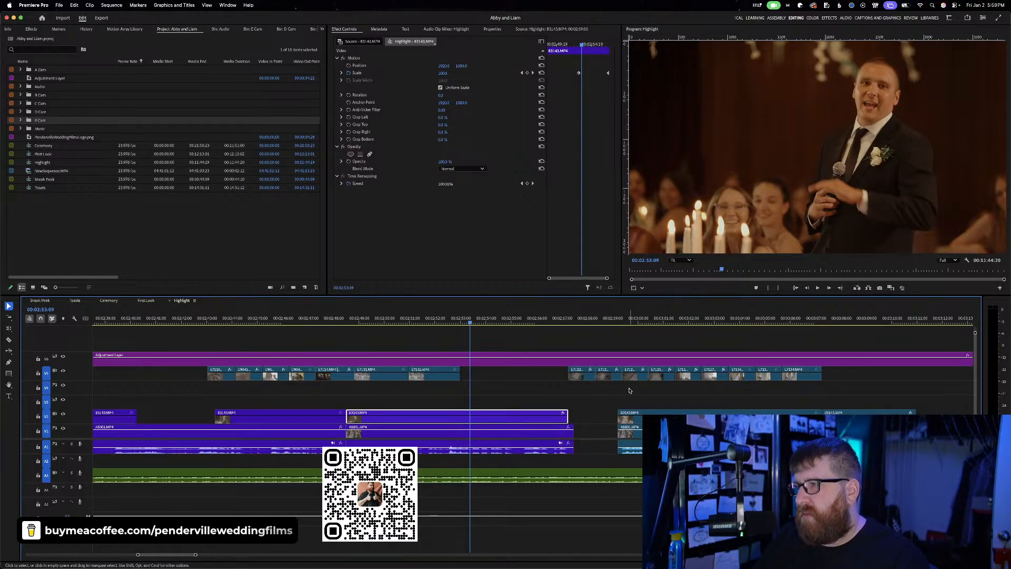
pyautogui.press('-')
pyautogui.press('-')
pyautogui.press('-')
pyautogui.press('-')
pyautogui.press('-')
pyautogui.press('-')
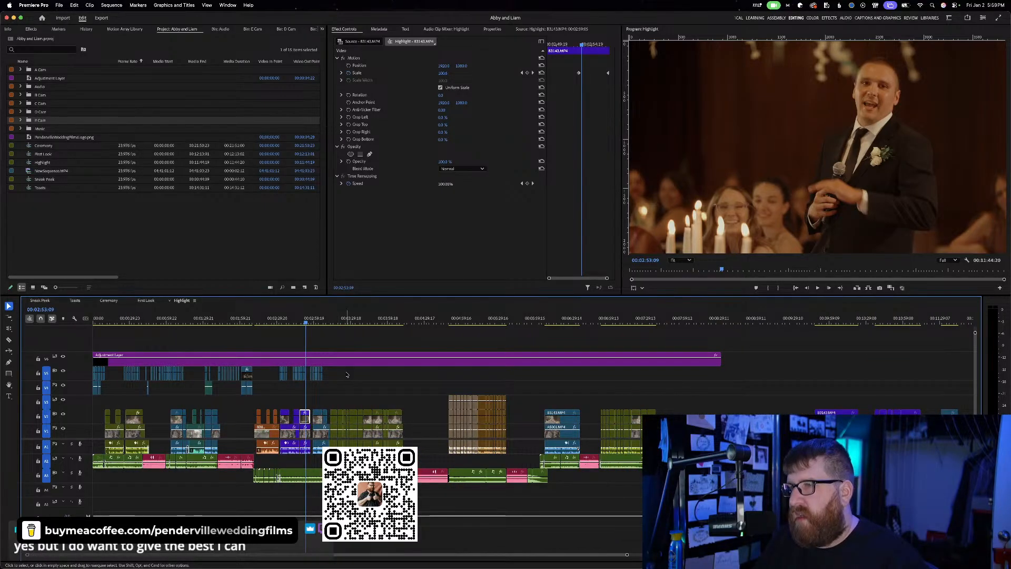
pyautogui.moveTo(337, 371); pyautogui.dragTo(195, 374)
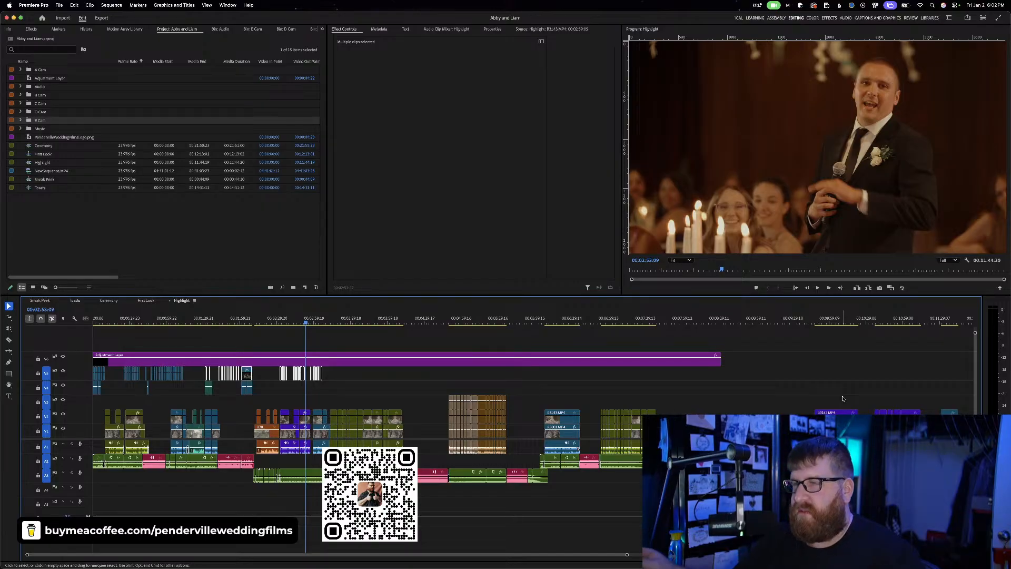
pyautogui.press('=')
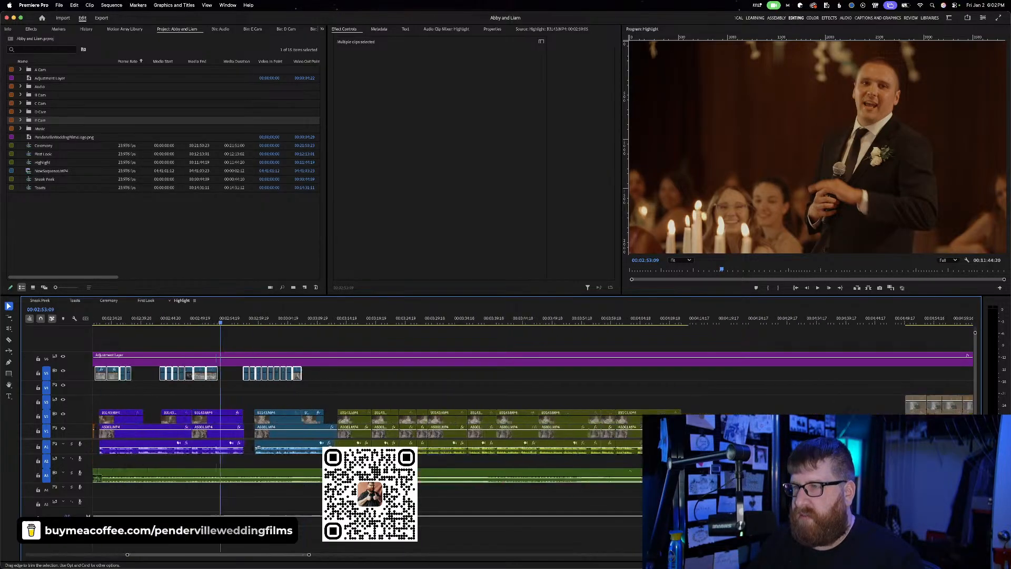
pyautogui.press('-')
pyautogui.press('-')
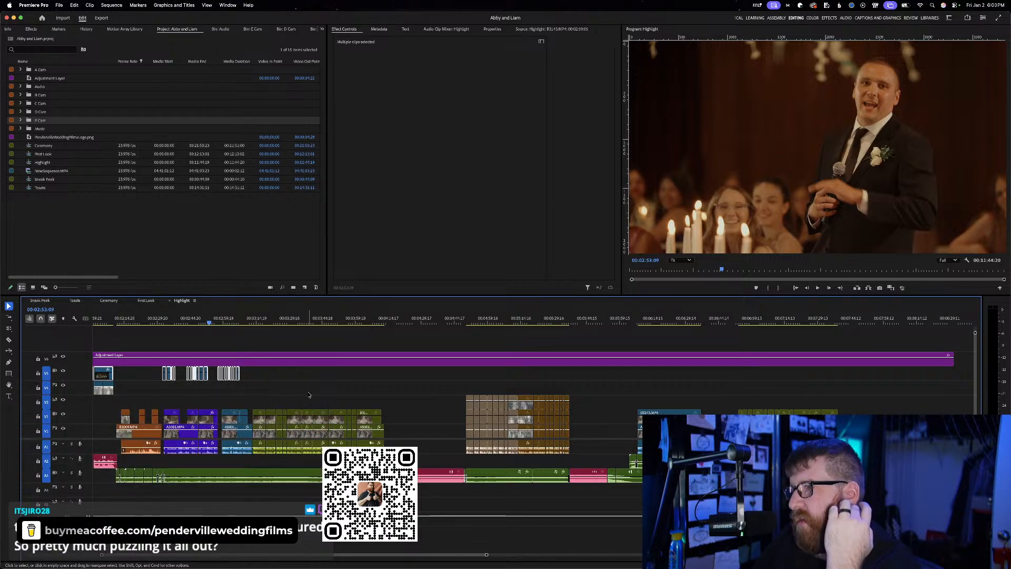
pyautogui.press('-')
pyautogui.press('-')
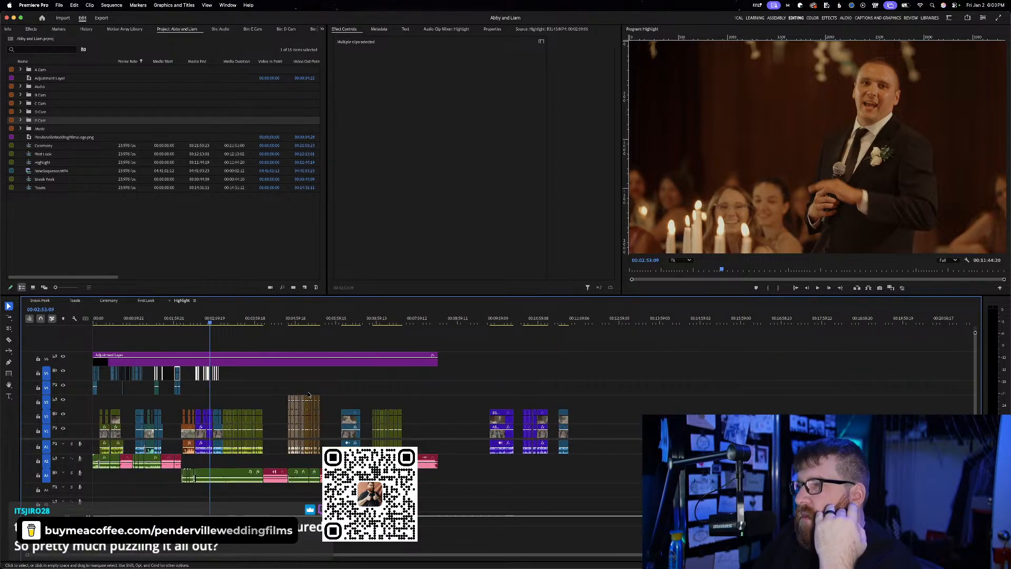
pyautogui.press('=')
pyautogui.press('=')
pyautogui.press('=')
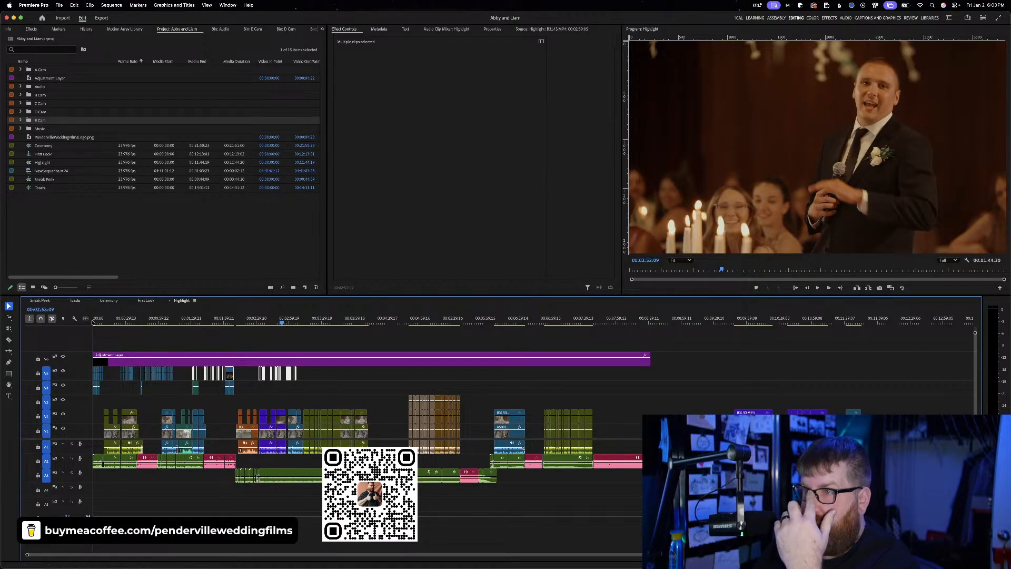
# Review the film's structure from the opening shot through the dancing, orange, purple and blue speech sections to about 00:03:00:13
pyautogui.press('Home')
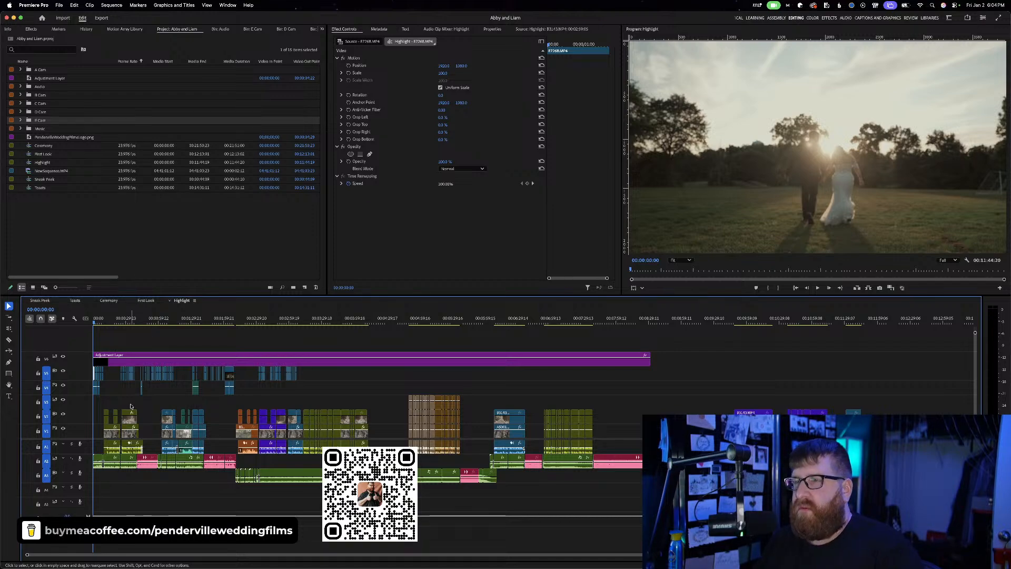
pyautogui.click(211, 320)
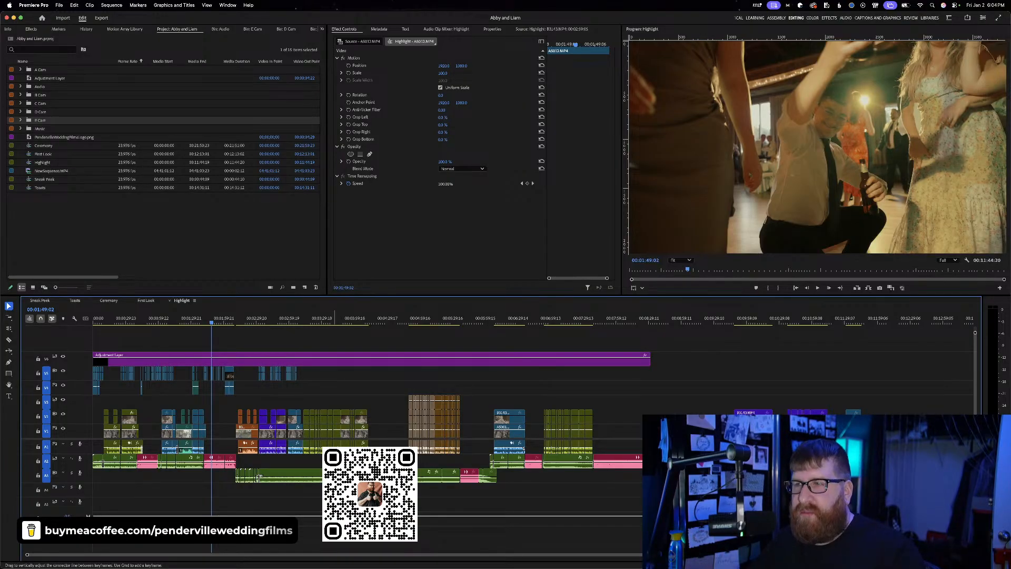
pyautogui.click(241, 319)
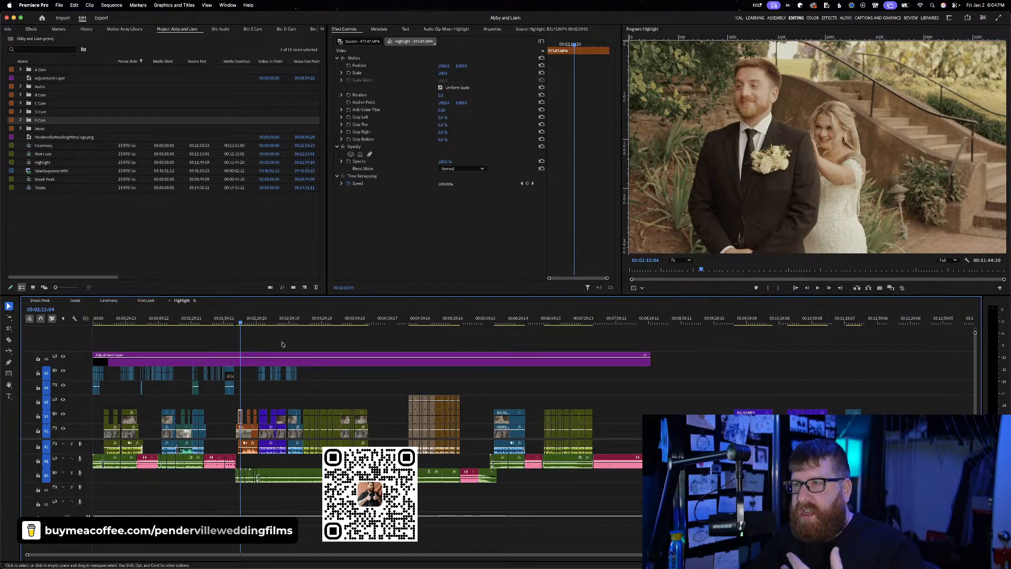
pyautogui.click(261, 321)
pyautogui.moveTo(261, 322); pyautogui.dragTo(262, 323)
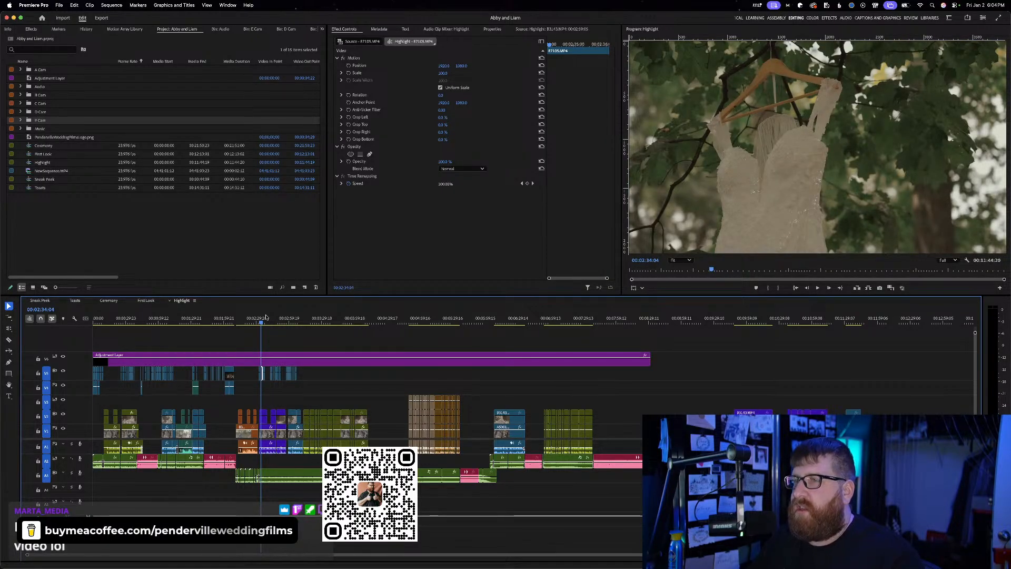
pyautogui.click(275, 322)
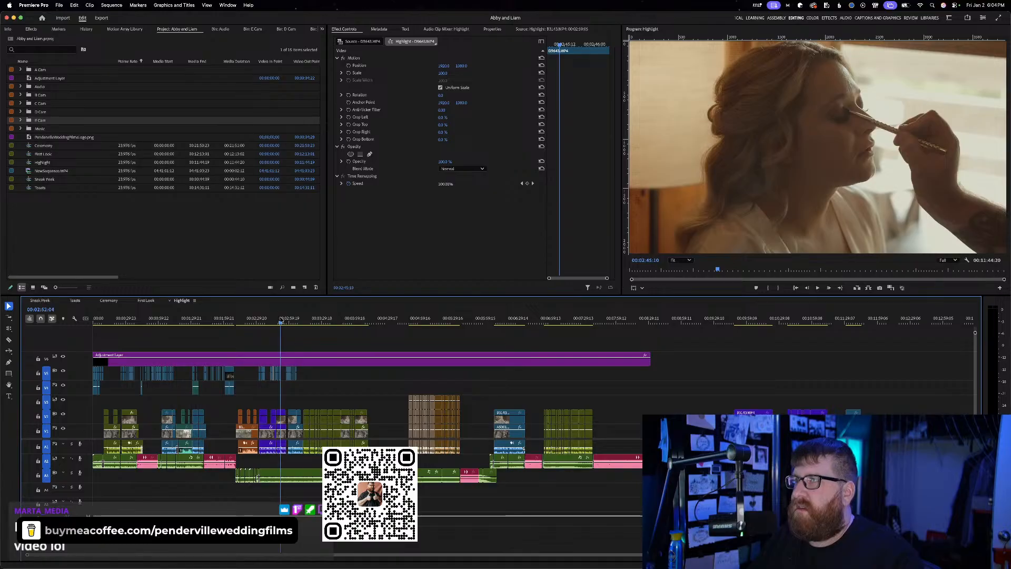
pyautogui.click(279, 319)
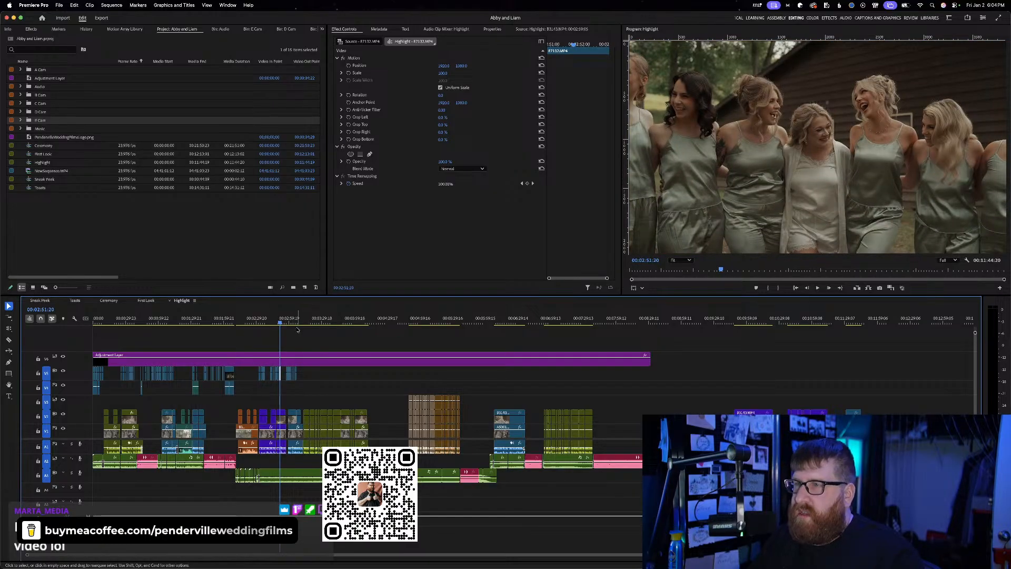
pyautogui.click(290, 321)
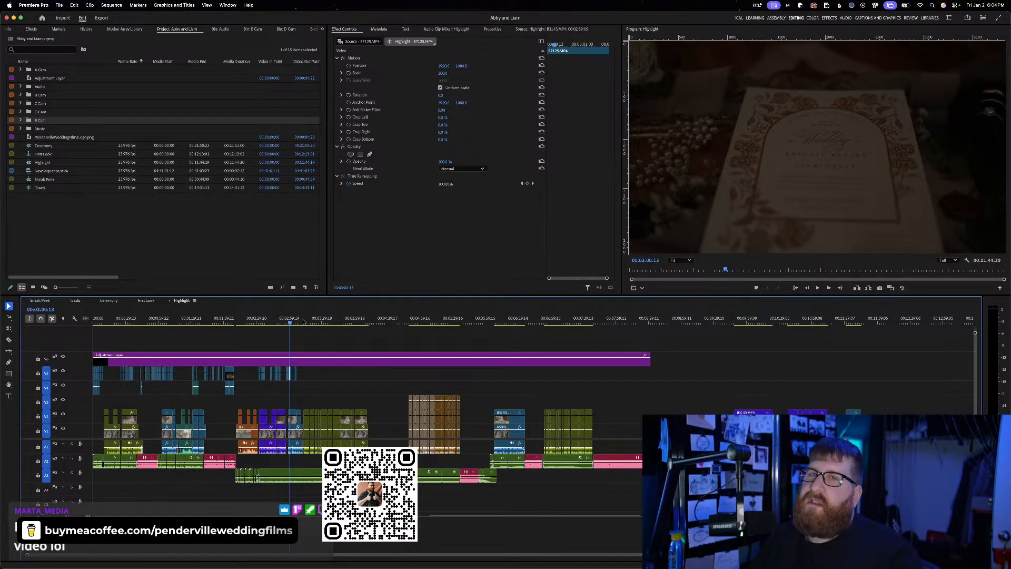
pyautogui.press('space')
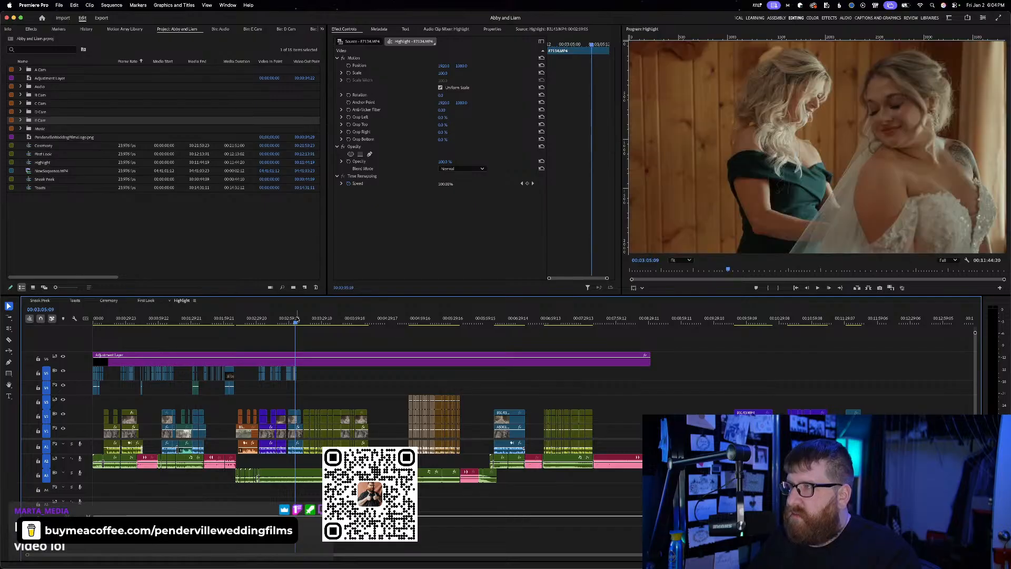
# Skim the remaining sections: the long green speech, the brown ceremony block, and the blue speech at 00:06:16:13
pyautogui.moveTo(291, 321); pyautogui.dragTo(355, 322)
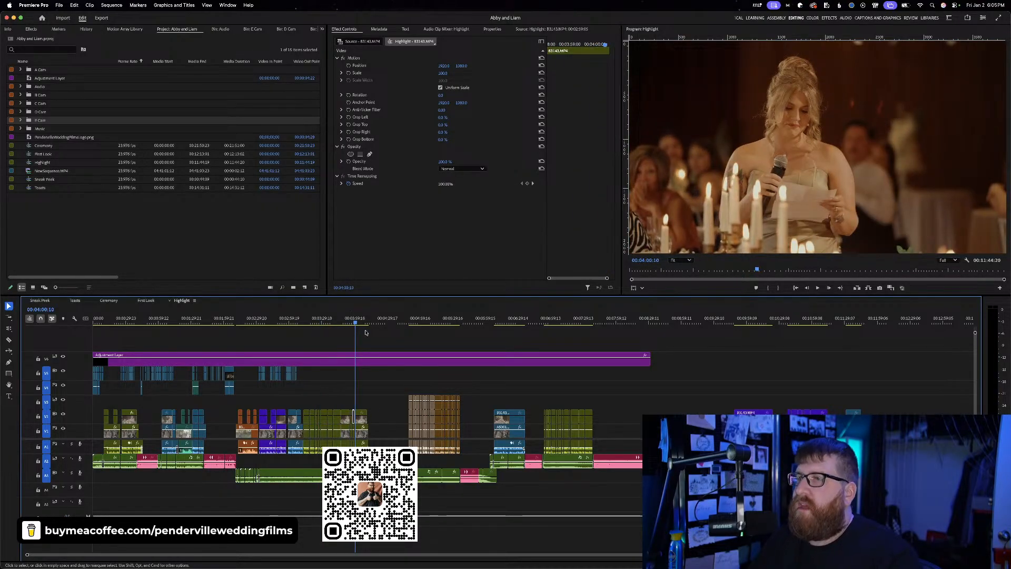
pyautogui.press('Down')
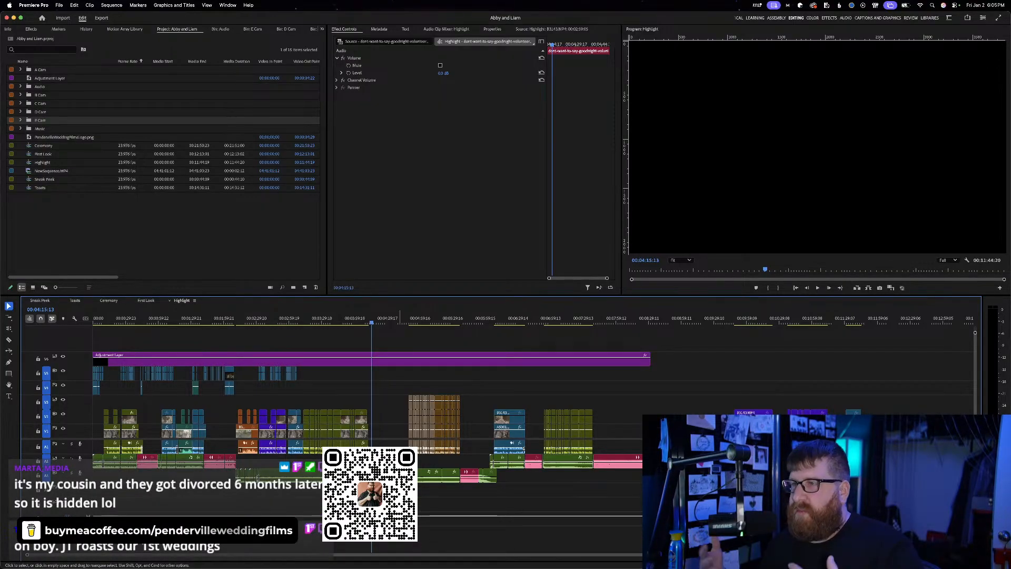
pyautogui.click(420, 322)
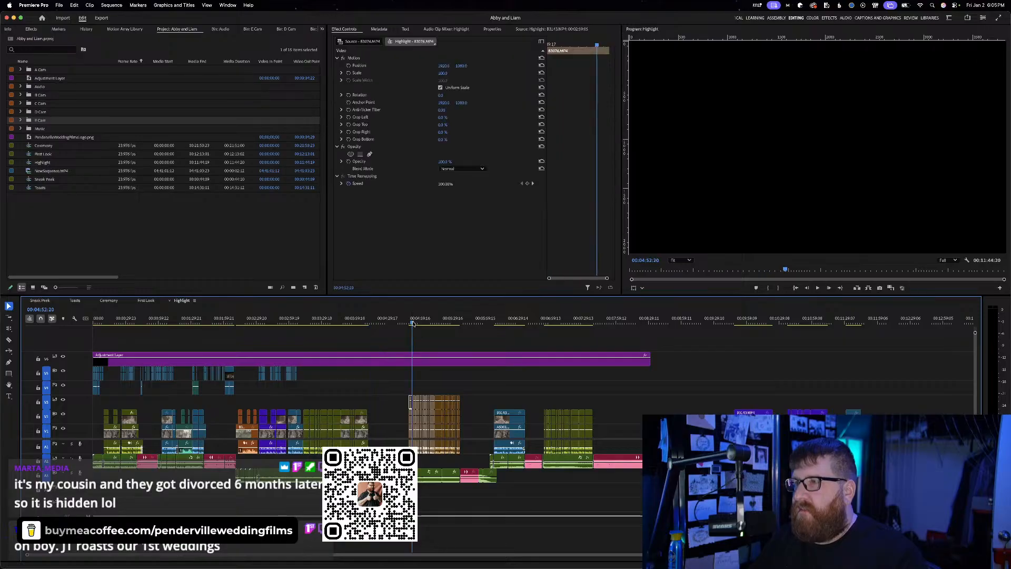
pyautogui.moveTo(420, 323); pyautogui.dragTo(427, 322)
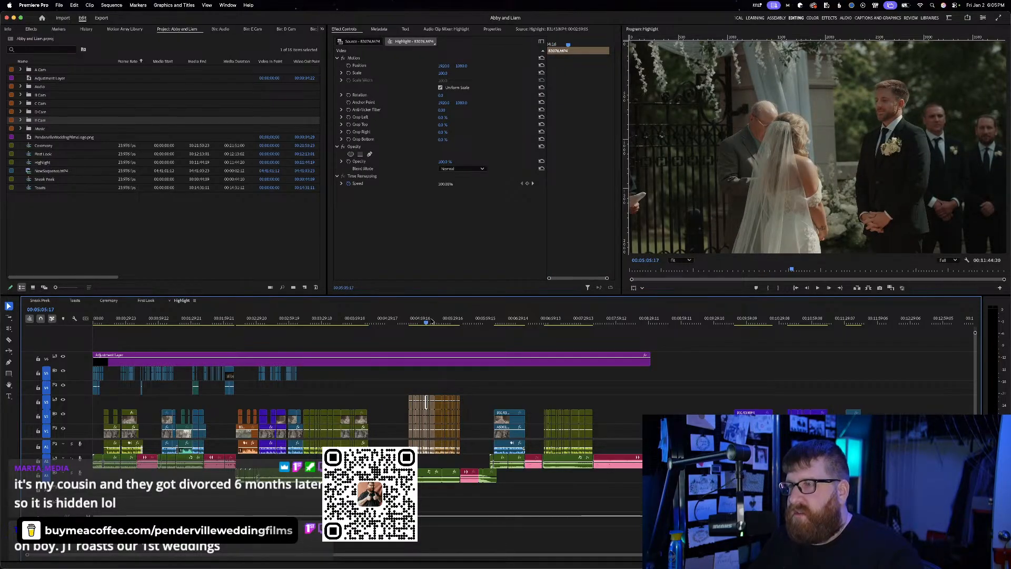
pyautogui.click(444, 322)
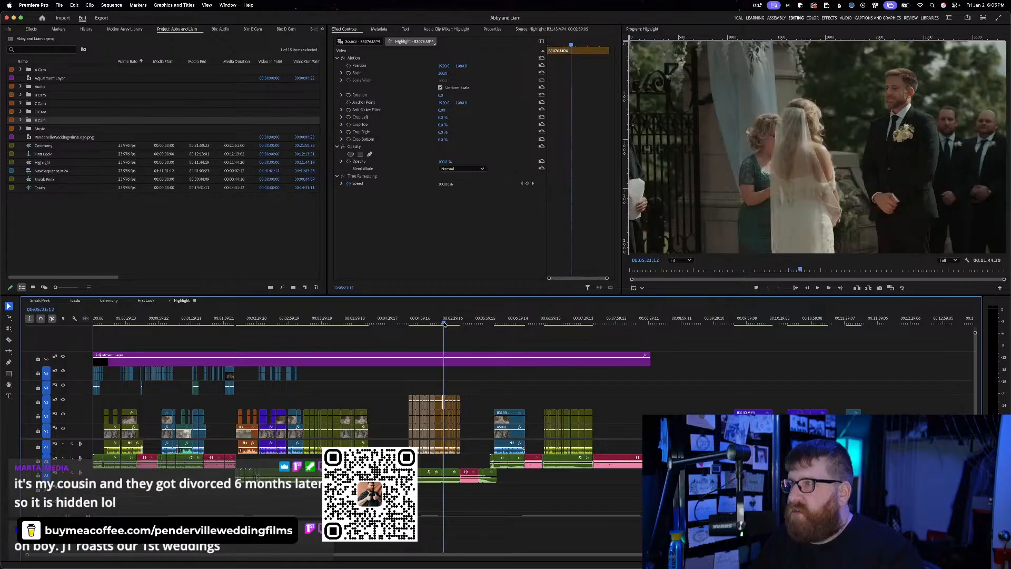
pyautogui.click(430, 322)
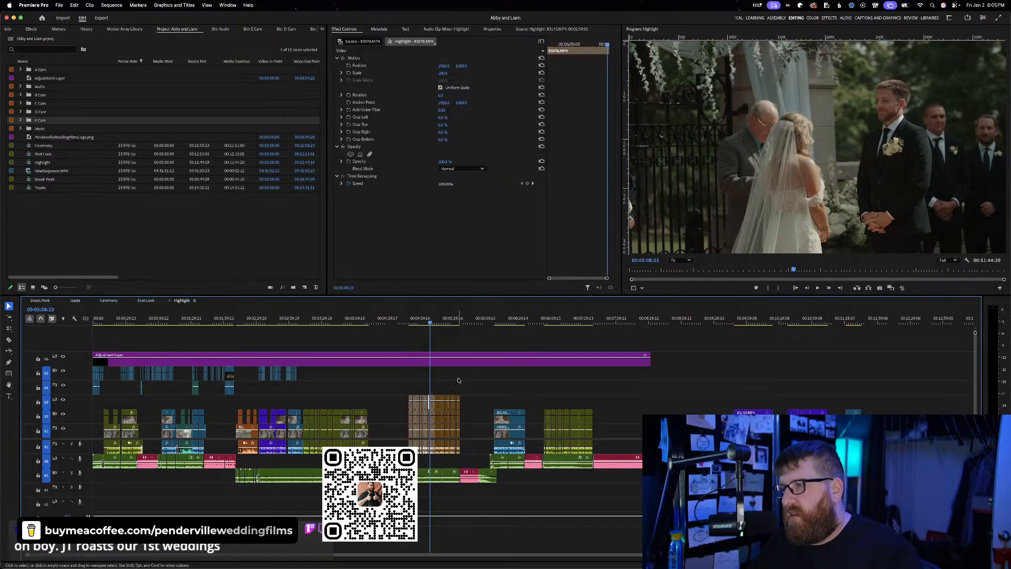
pyautogui.click(467, 322)
pyautogui.moveTo(466, 322); pyautogui.dragTo(505, 322)
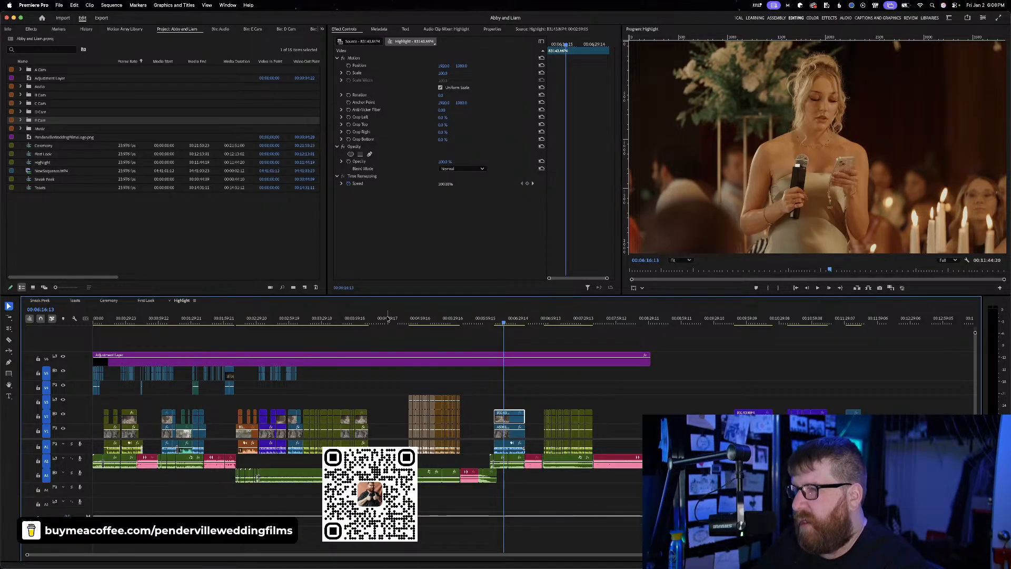
# Play back from 00:03:01:04 through the end of the blue speech into the start of the green speech, stopping at 00:03:14:09
pyautogui.click(292, 318)
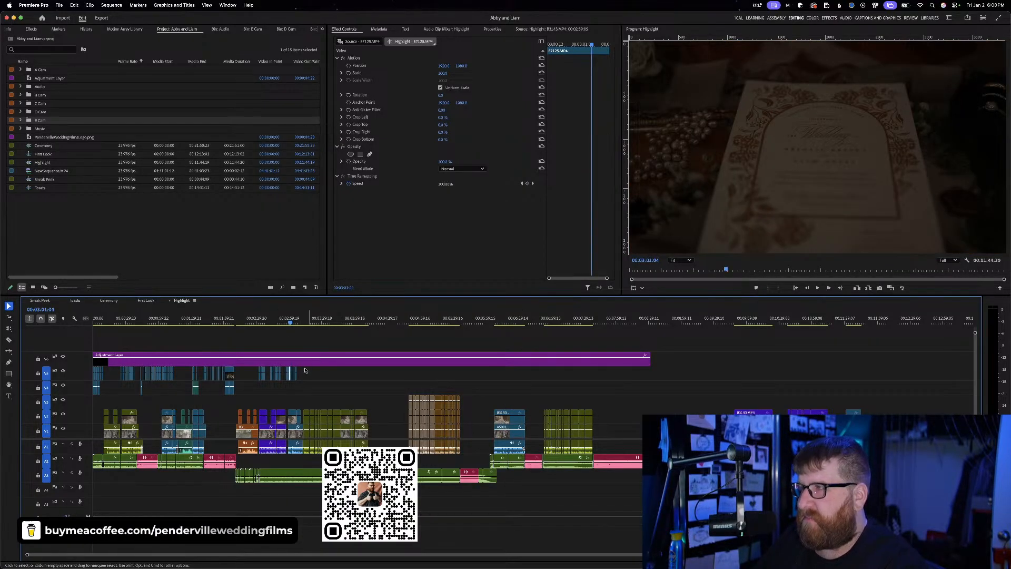
pyautogui.press('=')
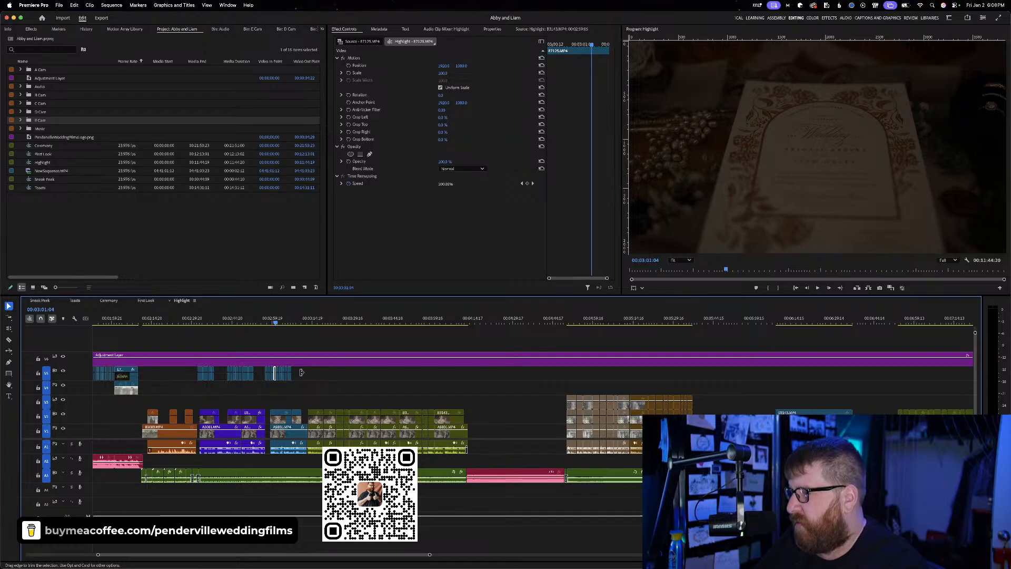
pyautogui.scroll(2, 308, 374)
pyautogui.press('space')
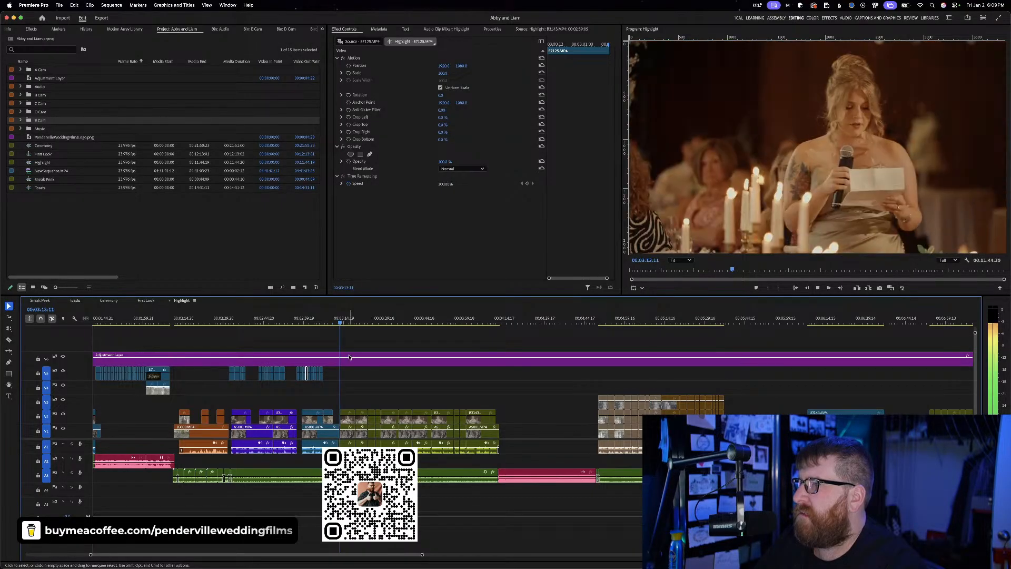
pyautogui.press('space')
pyautogui.press('=')
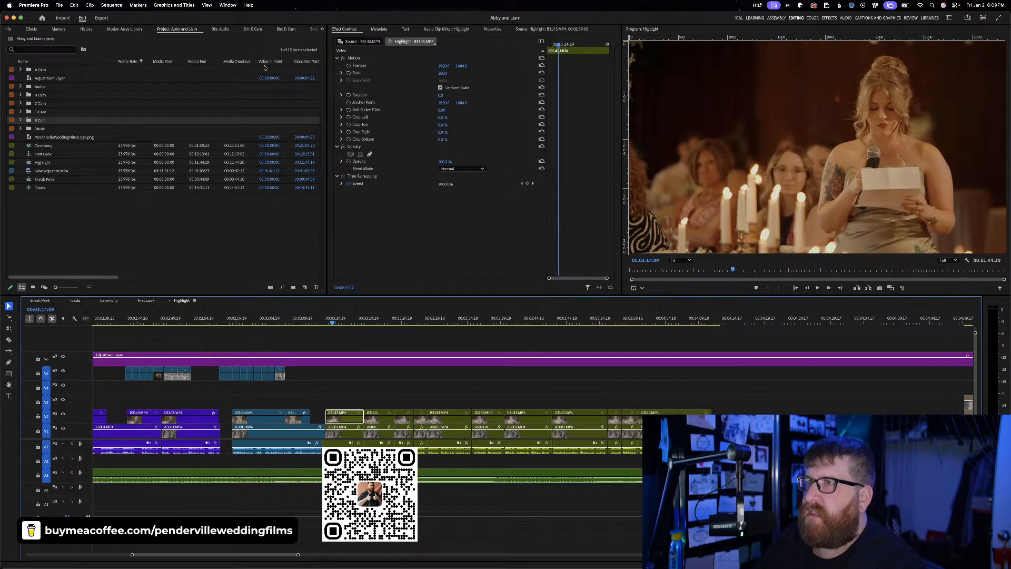
# Open the E Cam bin and skim the bridal portrait clip E7137.MP4 as possible B-roll
pyautogui.click(253, 29)
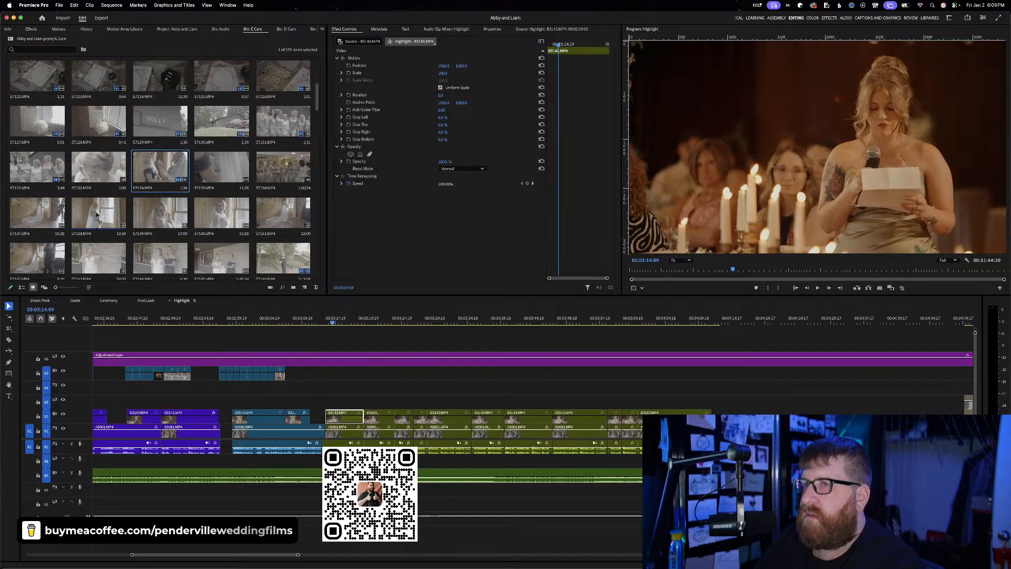
pyautogui.doubleClick(61, 213)
pyautogui.moveTo(477, 270); pyautogui.dragTo(610, 249)
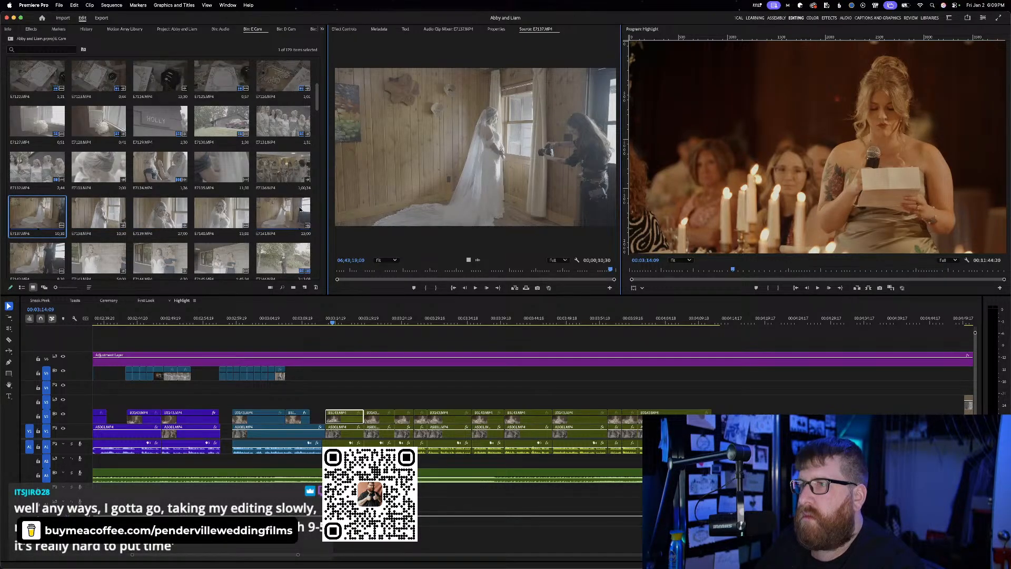
# Mark a roughly one-second section of E7142.MP4 and place it on the upper B-roll track at the start of the green speech
pyautogui.doubleClick(38, 259)
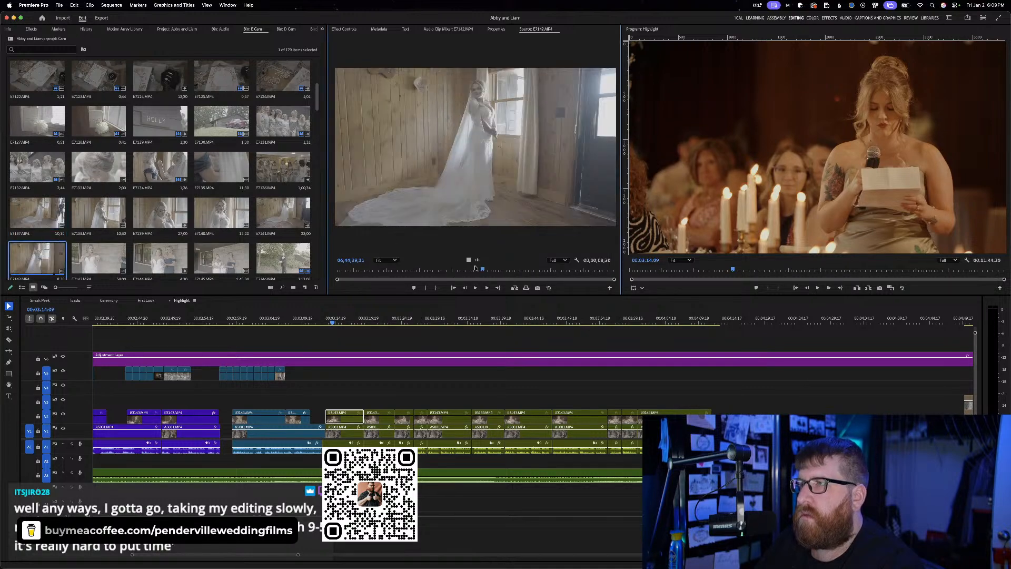
pyautogui.click(403, 269)
pyautogui.moveTo(403, 269); pyautogui.dragTo(332, 374)
pyautogui.press('i')
pyautogui.press('o')
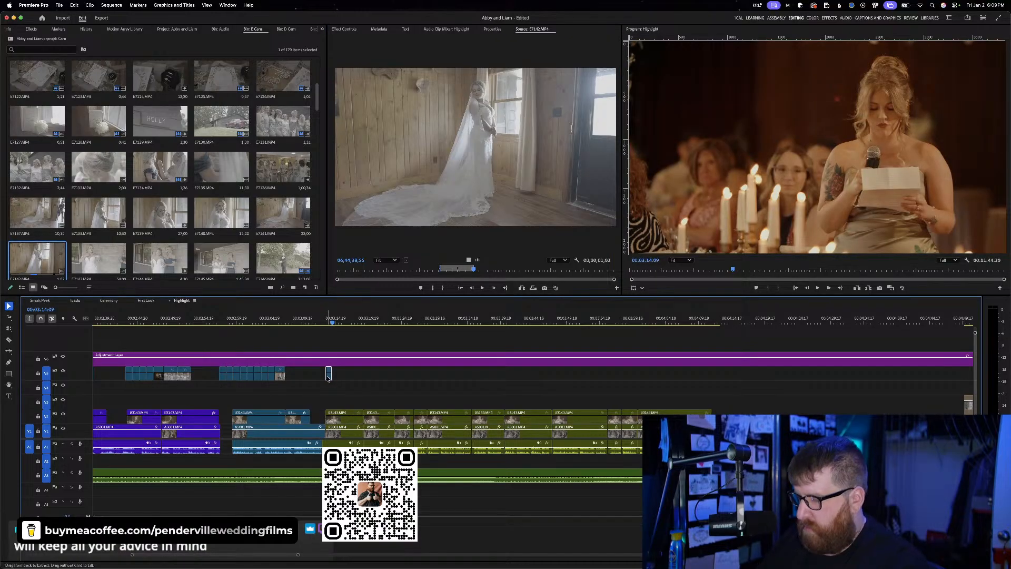
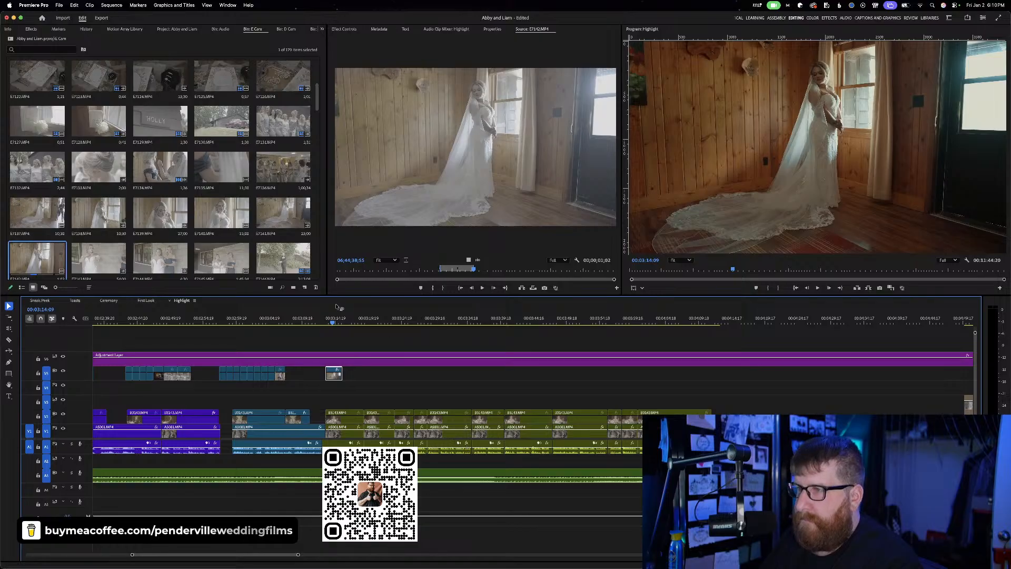
# Save the project and play back the transition into the new bridal B-roll from 00:03:12:22
pyautogui.click(327, 320)
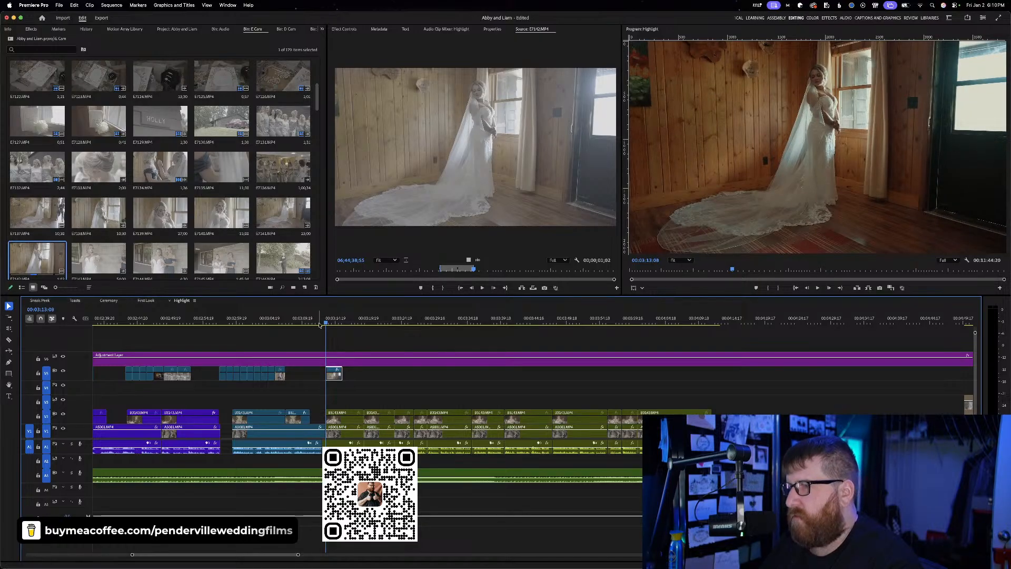
pyautogui.click(323, 319)
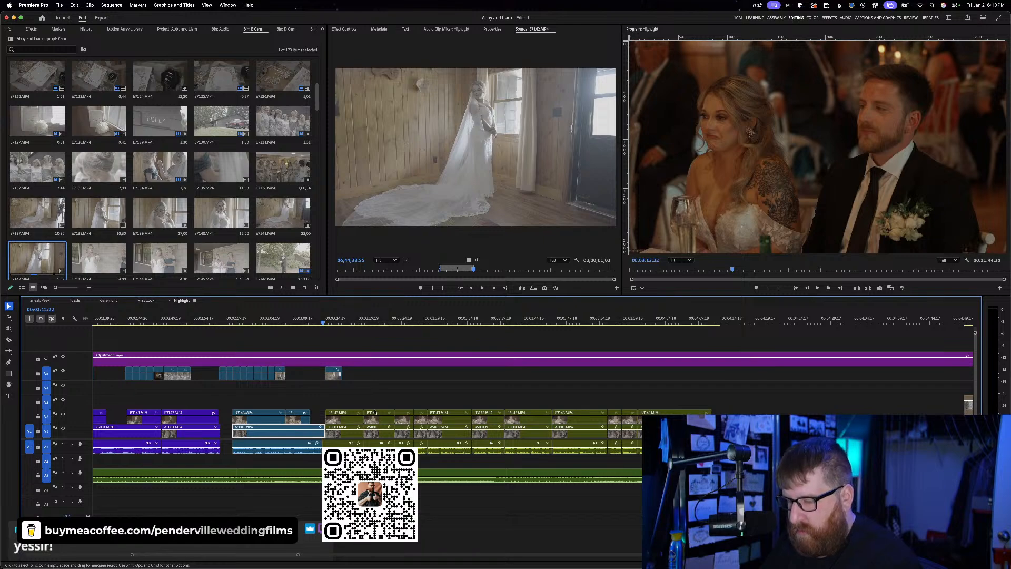
pyautogui.press('super+s')
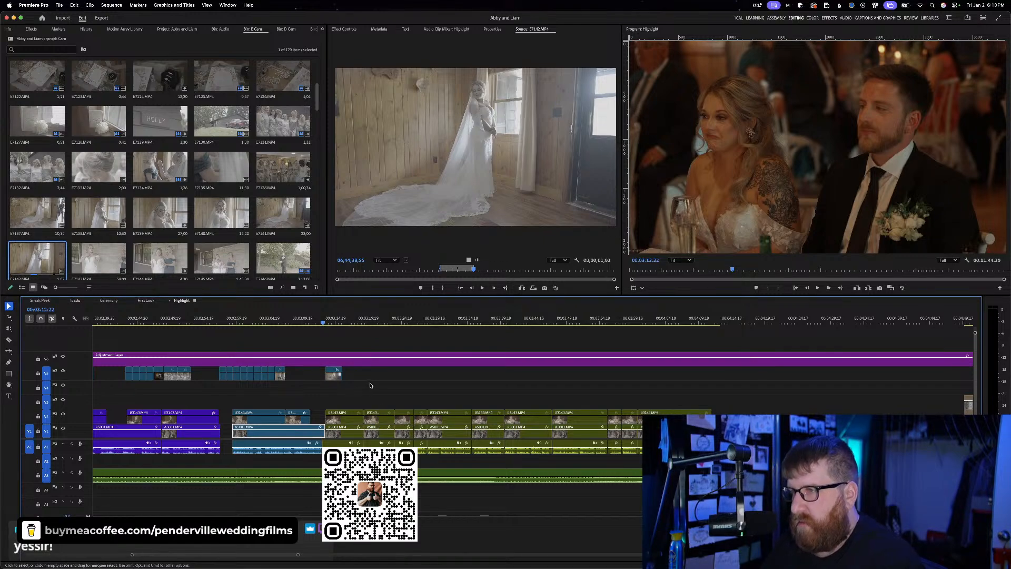
pyautogui.press('space')
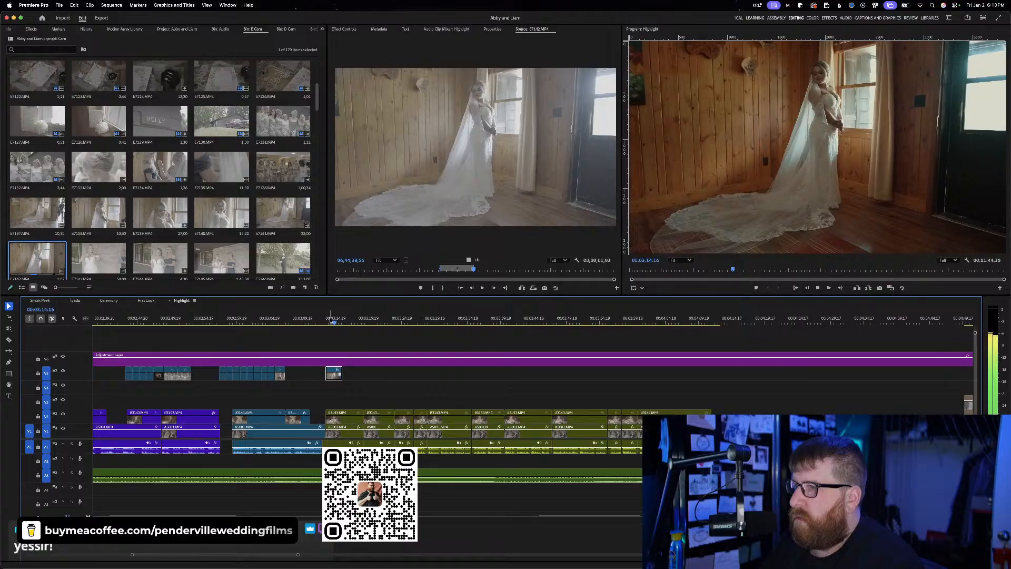
# Play back the first bridal B-roll clip from the start of the green speech, stopping at 00:03:15:00
pyautogui.click(324, 318)
pyautogui.press('space')
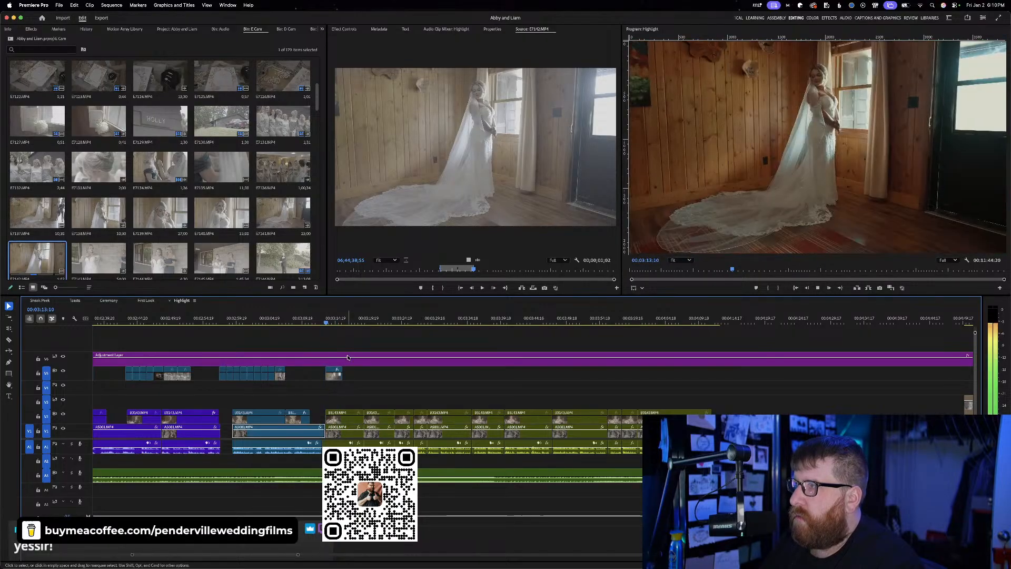
pyautogui.press('space')
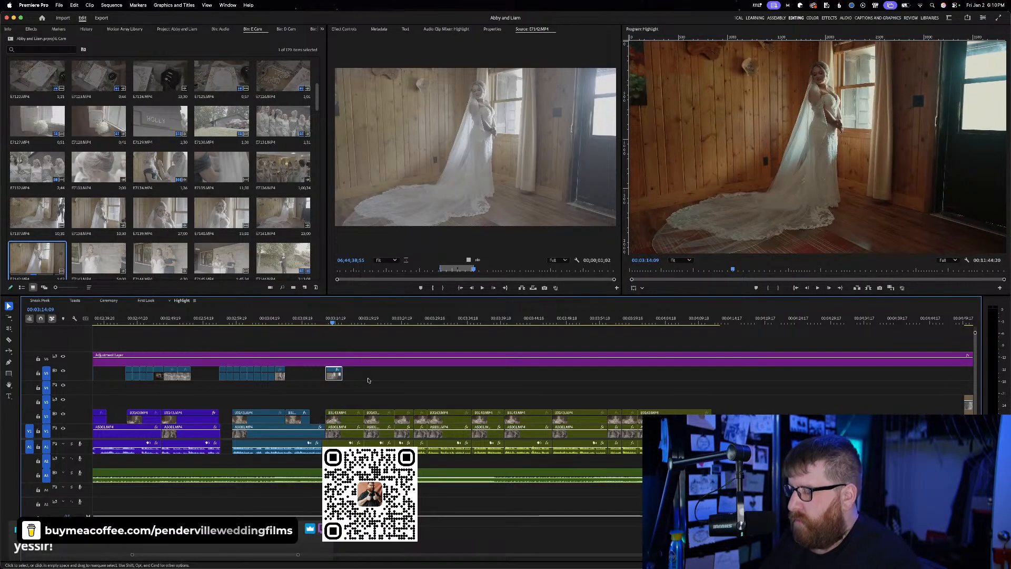
pyautogui.press('space')
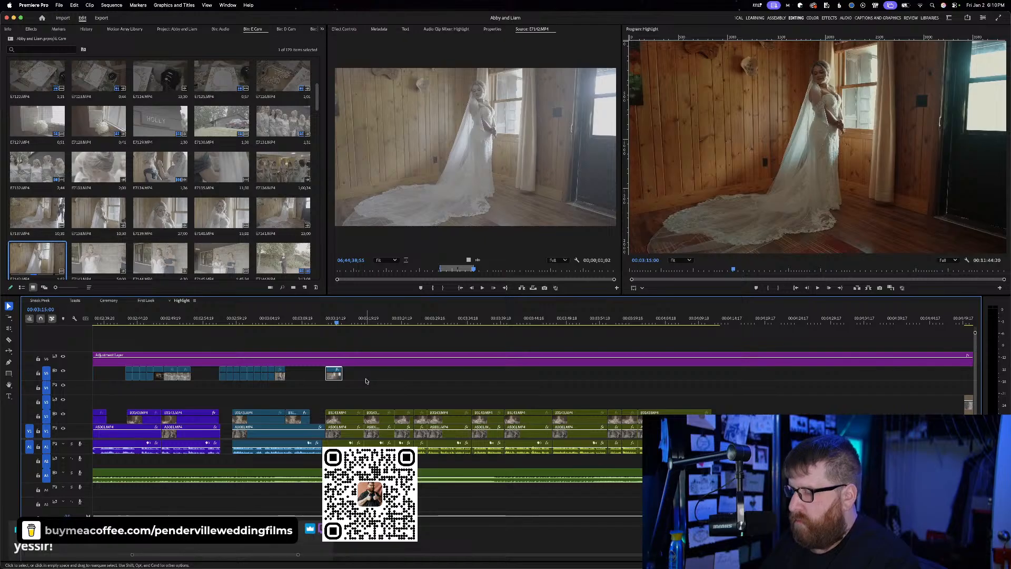
# Mark a 44-frame section near the end of E7139.MP4 and overwrite it onto the upper B-roll track at 00:03:14:15
pyautogui.press('Left')
pyautogui.press('Left')
pyautogui.press('Left')
pyautogui.press('Left')
pyautogui.press('Left')
pyautogui.press('Left')
pyautogui.press('Left')
pyautogui.press('Left')
pyautogui.press('Left')
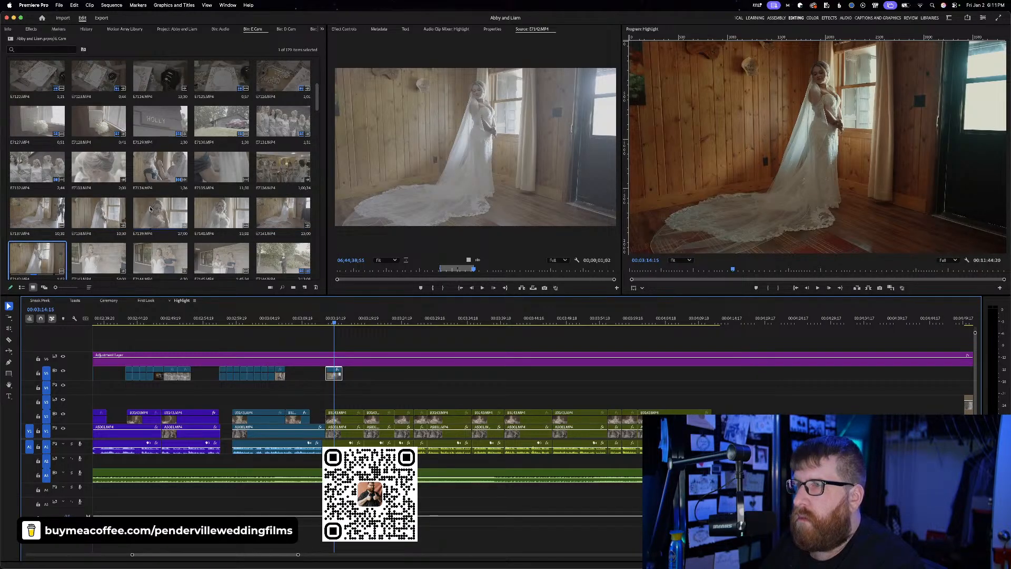
pyautogui.doubleClick(153, 209)
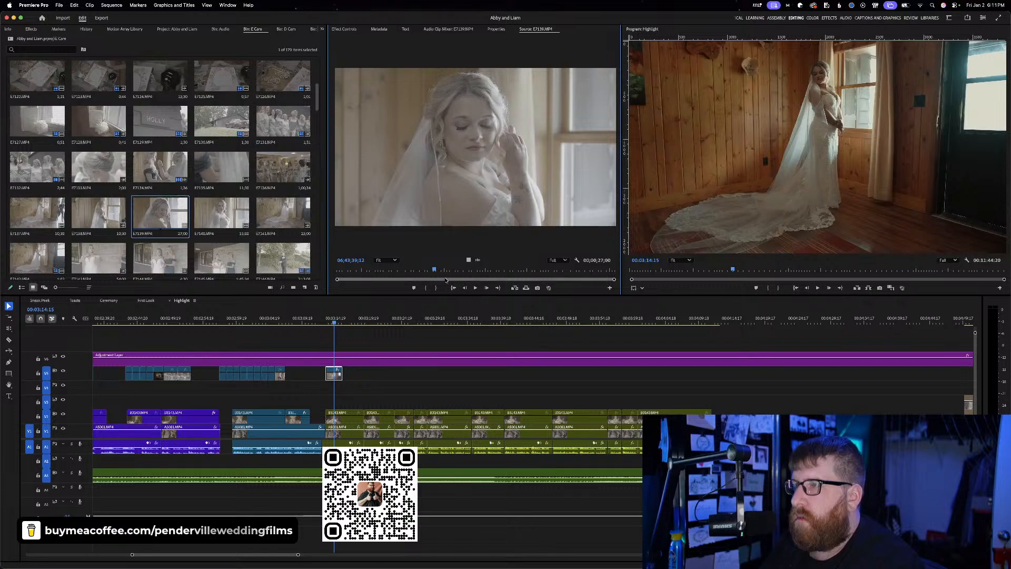
pyautogui.moveTo(382, 269); pyautogui.dragTo(578, 259)
pyautogui.press('i')
pyautogui.press('space')
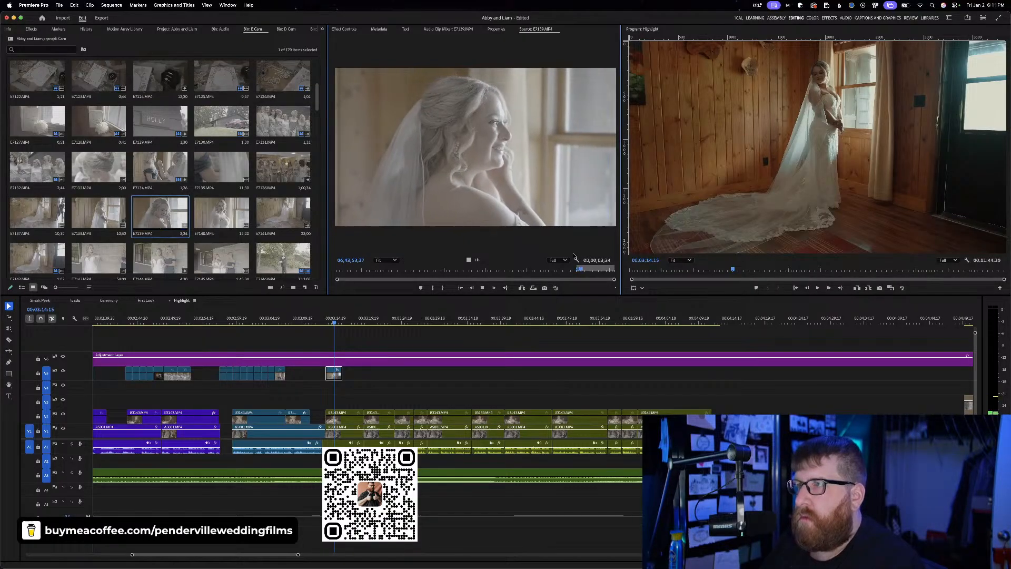
pyautogui.press('o')
pyautogui.moveTo(467, 261); pyautogui.dragTo(338, 383)
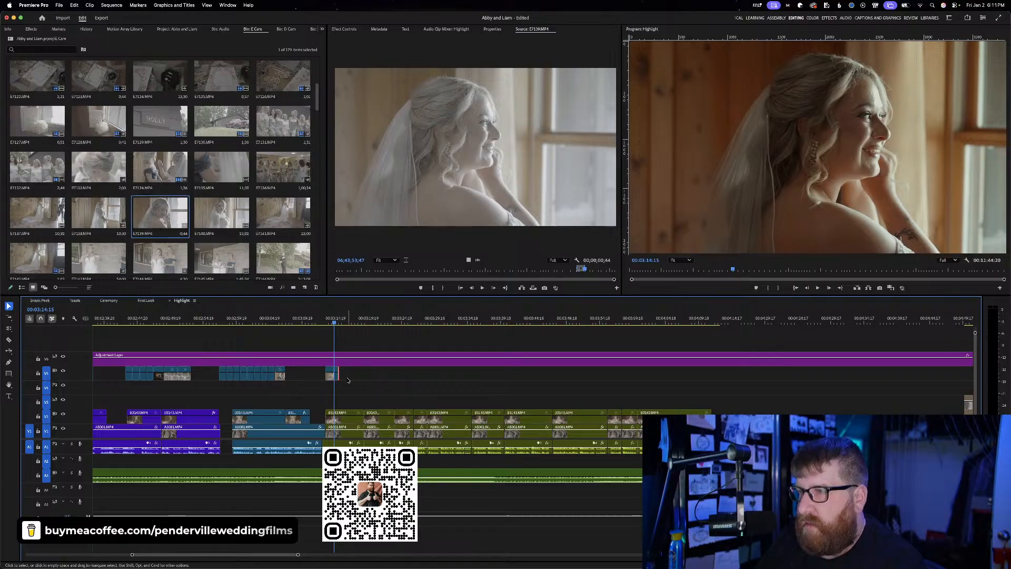
# Slow the newly placed E7139.MP4 clip to 40% speed
pyautogui.press('=')
pyautogui.press('=')
pyautogui.press('=')
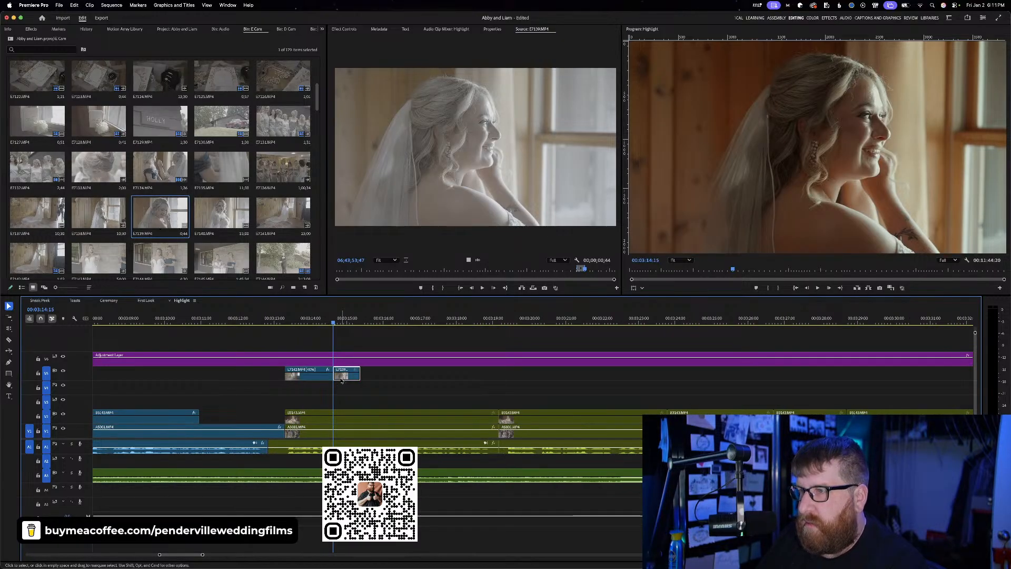
pyautogui.press('super+r')
pyautogui.write('40')
pyautogui.press('Return')
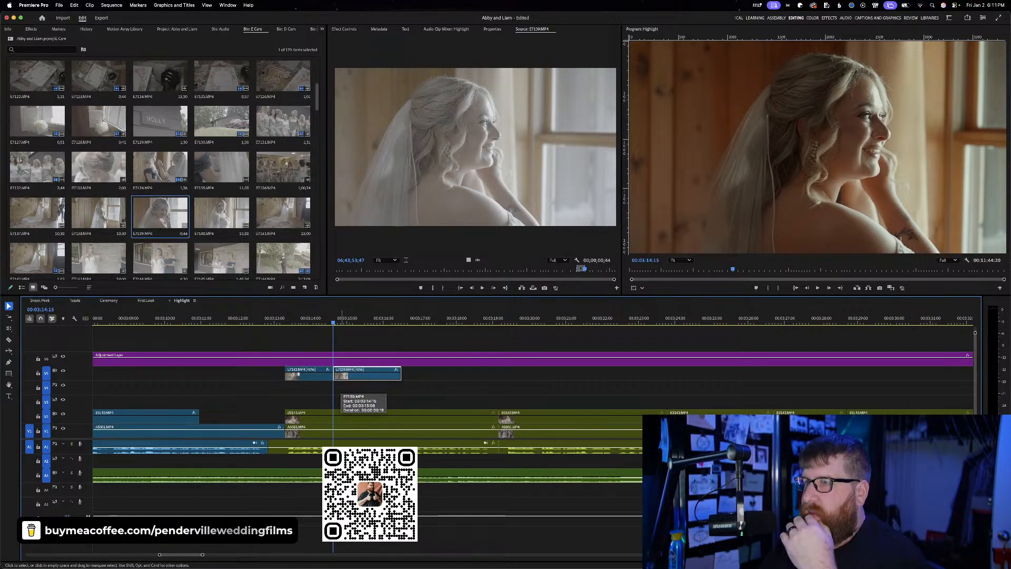
# Play back the slowed bridal B-roll from the start of the green speech and save the project
pyautogui.click(284, 323)
pyautogui.press('space')
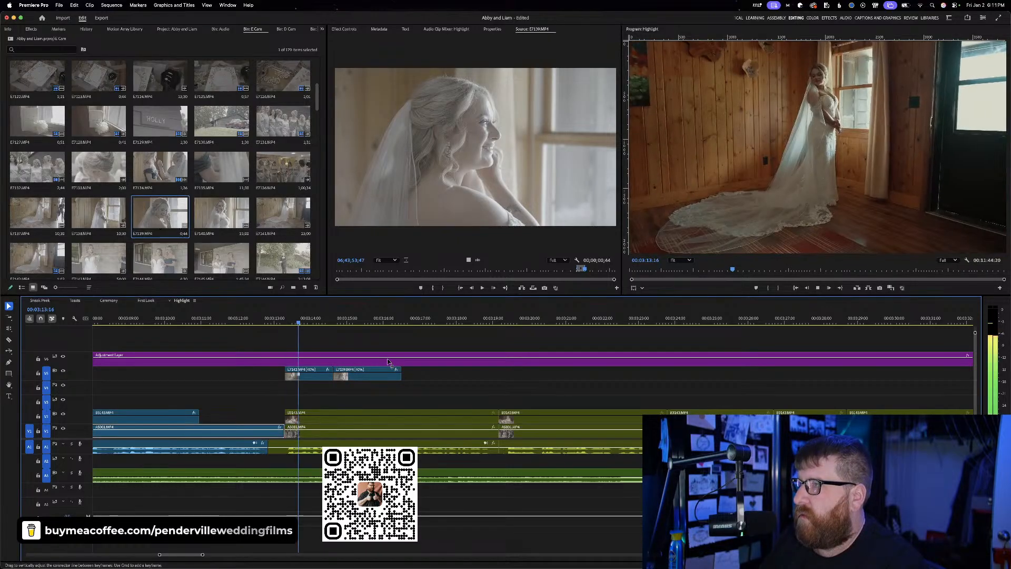
pyautogui.press('space')
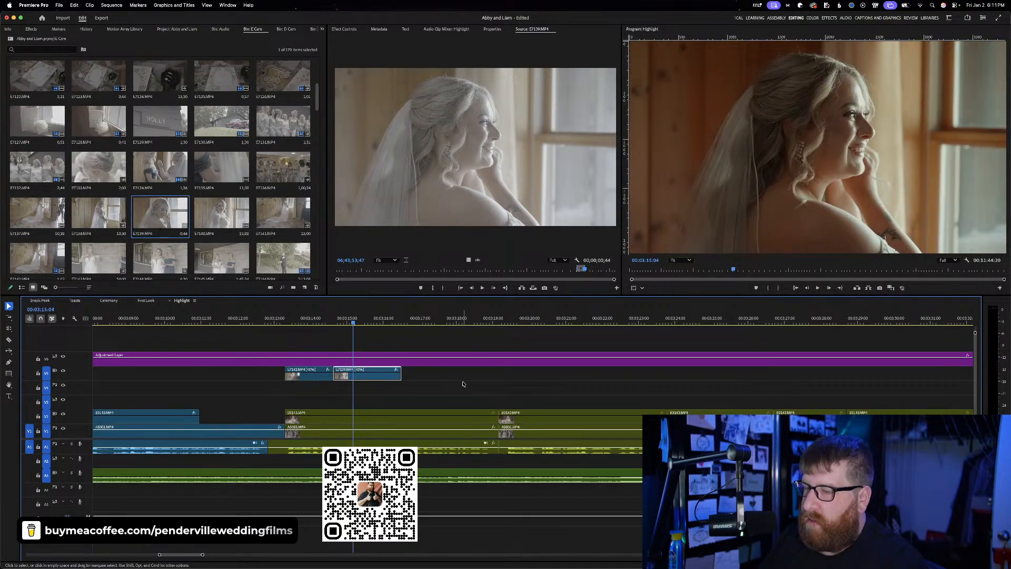
pyautogui.click(463, 384)
pyautogui.press('super+s')
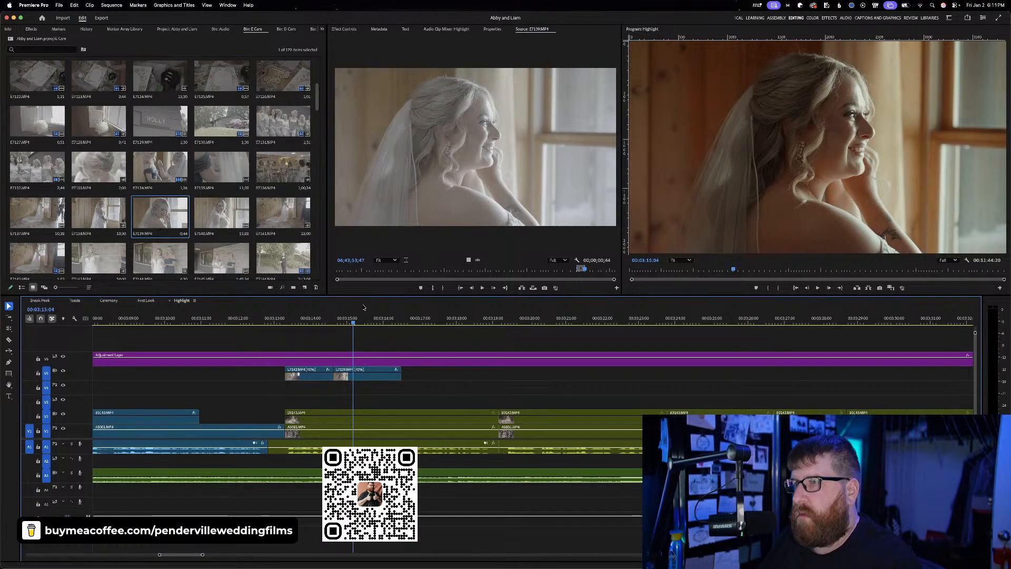
# Review the second bridal clip against the speech and extend its end to about 00:03:16:16
pyautogui.click(328, 318)
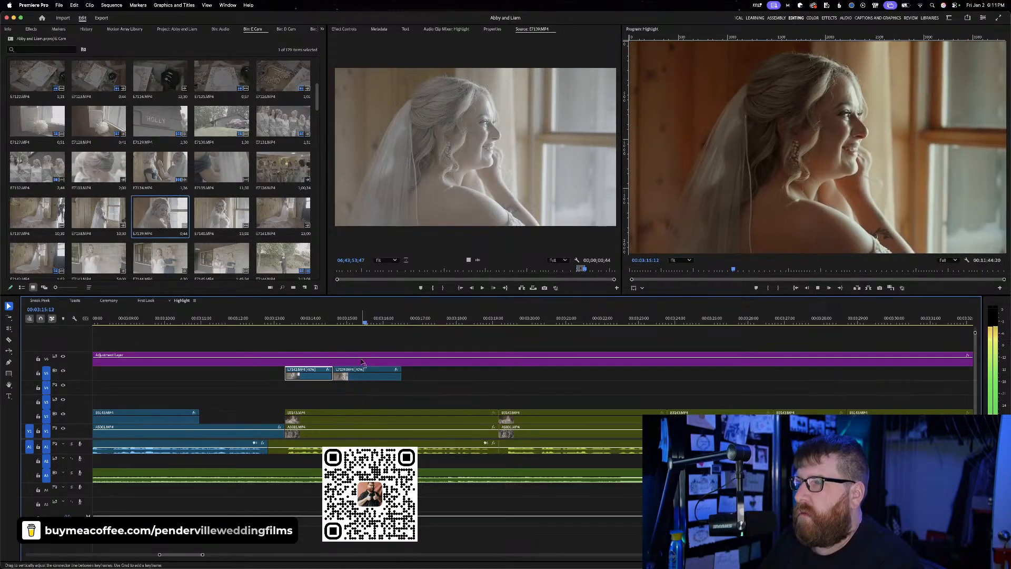
pyautogui.press('space')
pyautogui.press('space')
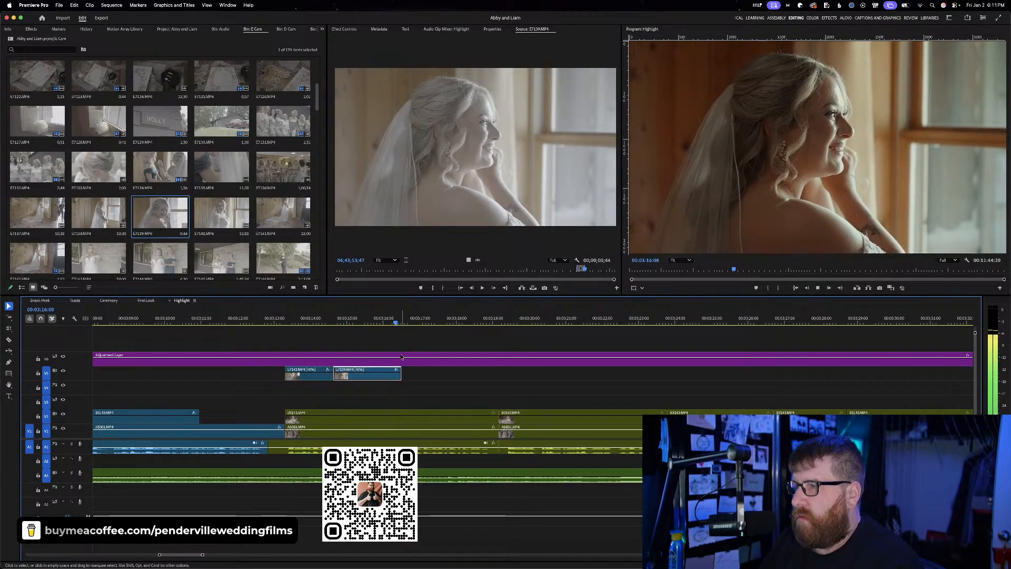
pyautogui.press('space')
pyautogui.click(409, 319)
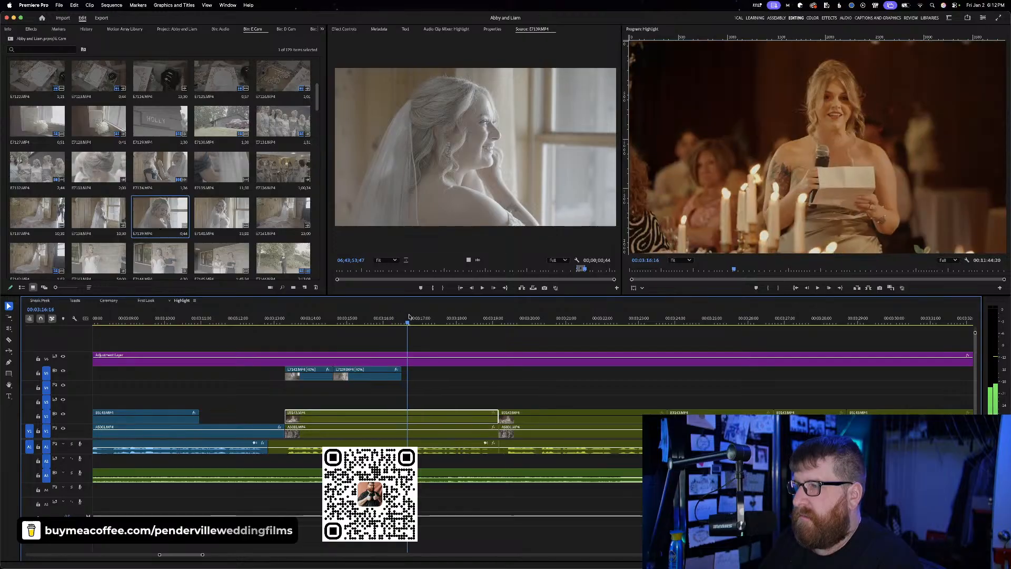
pyautogui.moveTo(403, 373); pyautogui.dragTo(409, 374)
# Play back the extended bridal clip into the speaker shot, stopping at 00:03:18:07
pyautogui.click(339, 318)
pyautogui.press('space')
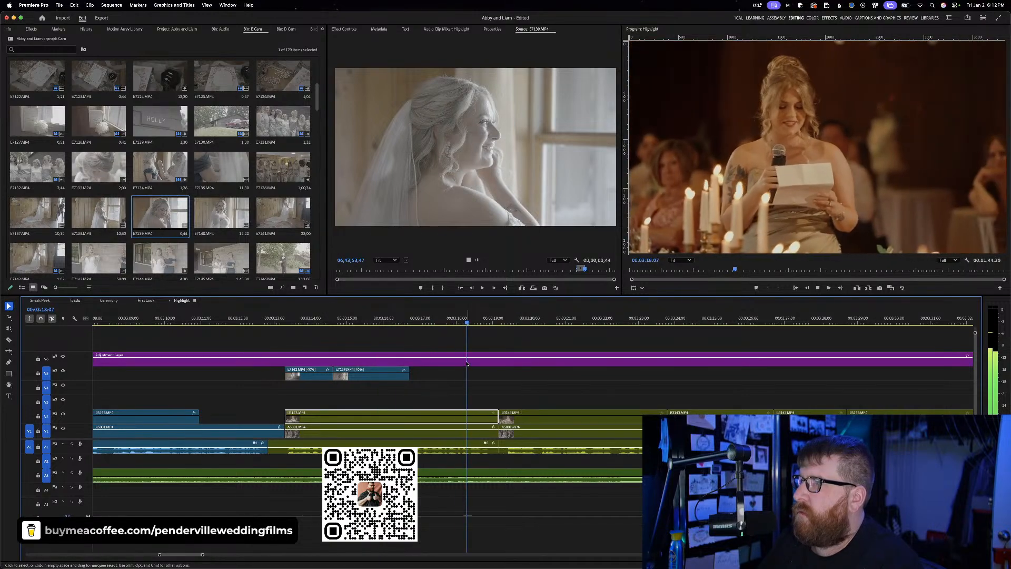
pyautogui.press('space')
pyautogui.press('Left')
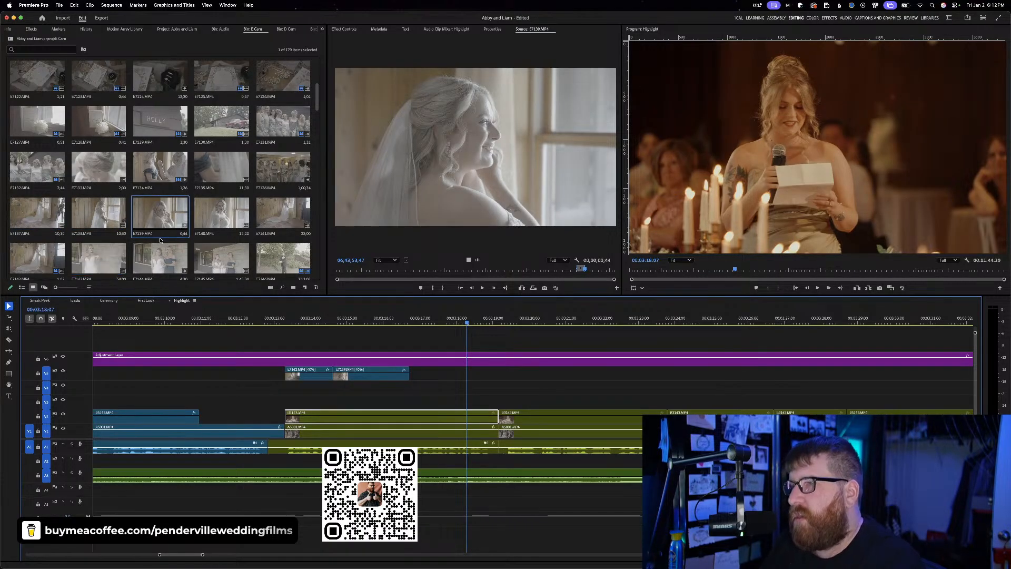
# Mark a 00:00:02:16 section of the bridesmaids' reaction in E7136.MP4 and place it directly after the second bridal clip on the B-roll track
pyautogui.scroll(-2, 273, 171)
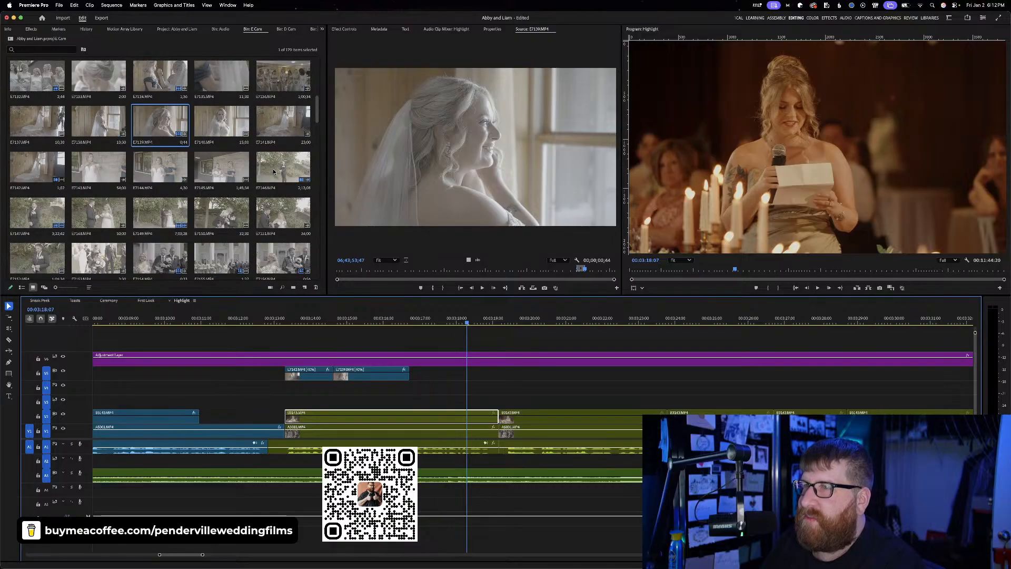
pyautogui.scroll(1, 273, 171)
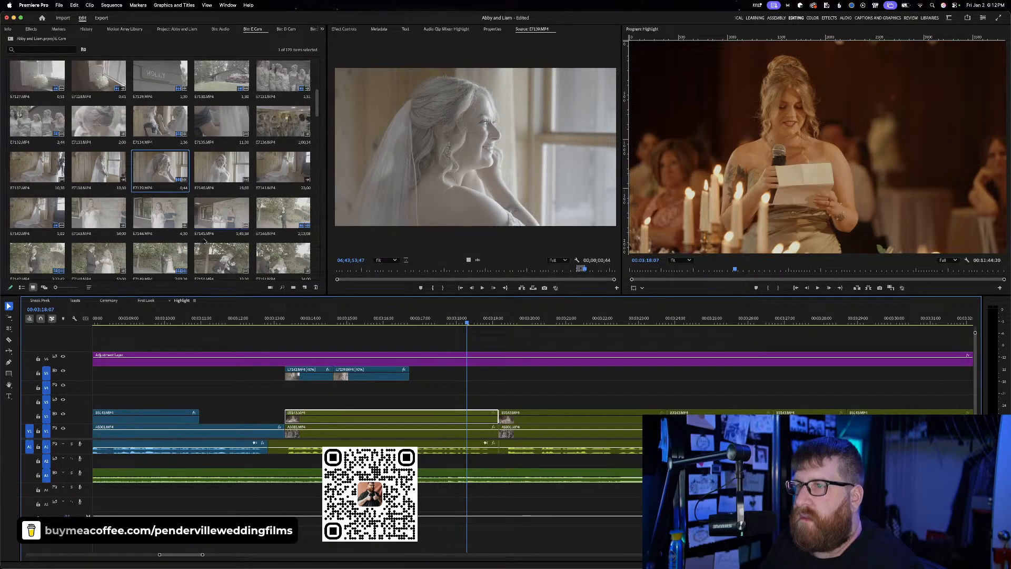
pyautogui.doubleClick(281, 132)
pyautogui.click(418, 270)
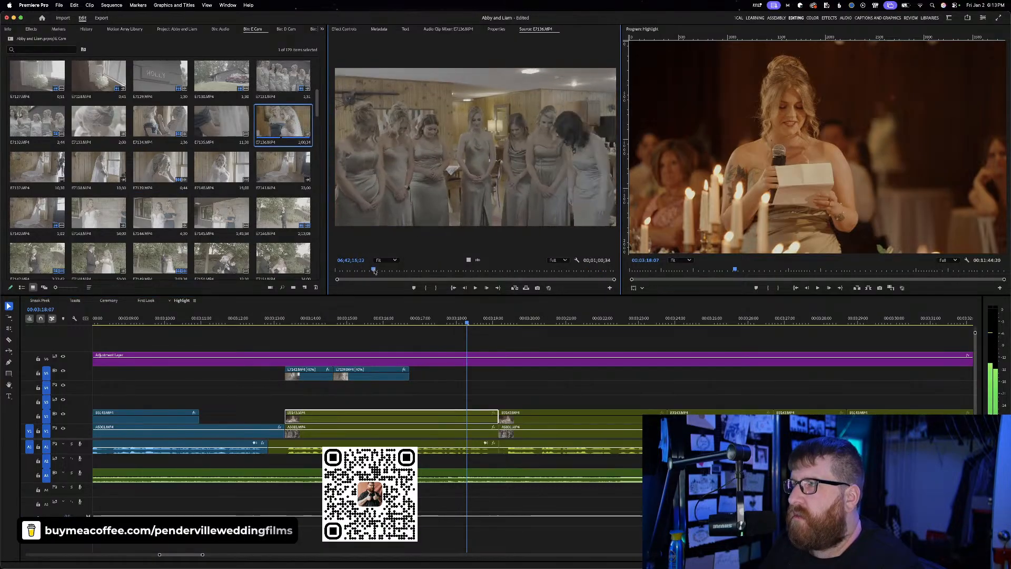
pyautogui.click(497, 275)
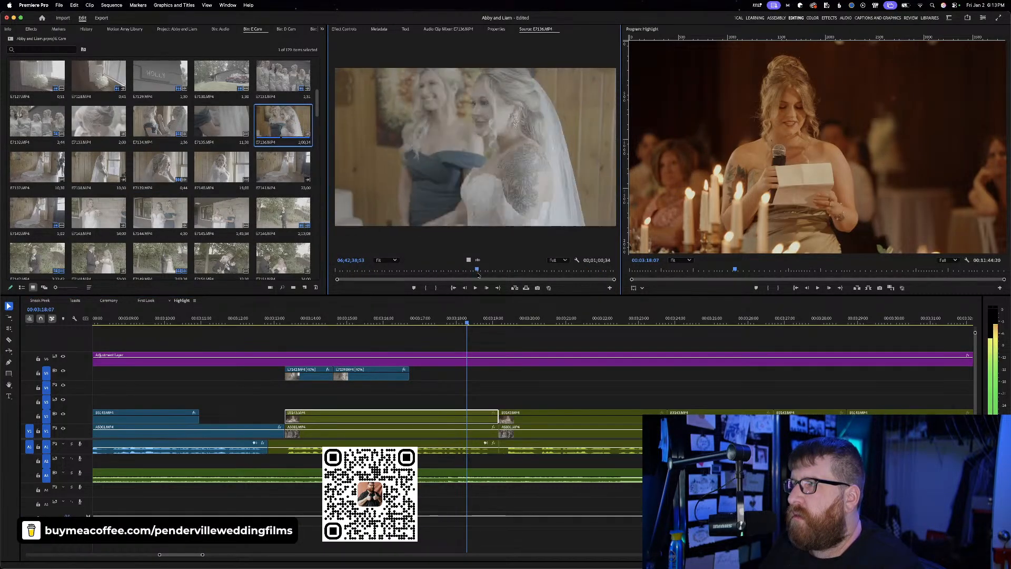
pyautogui.moveTo(497, 275); pyautogui.dragTo(394, 268)
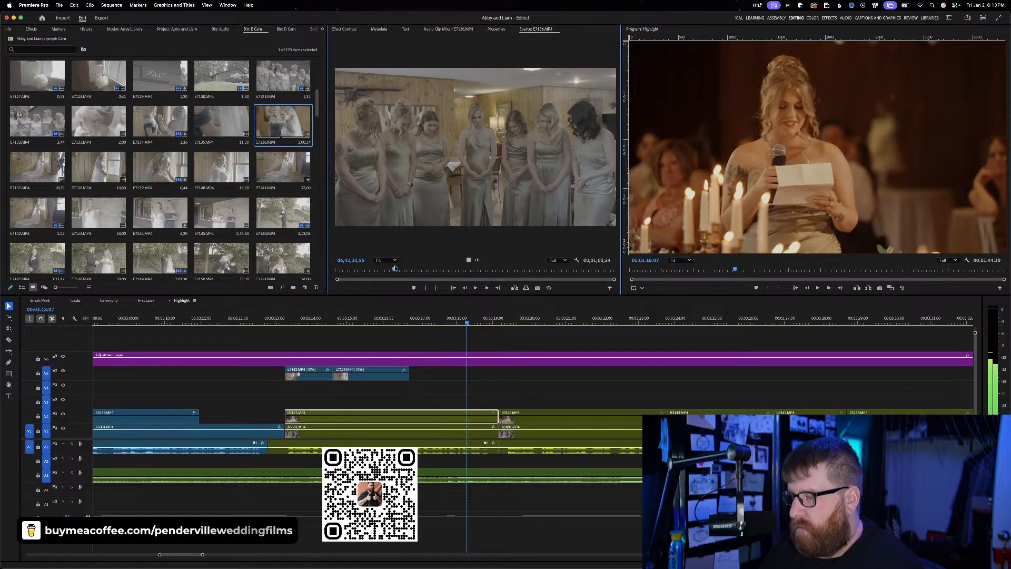
pyautogui.press('i')
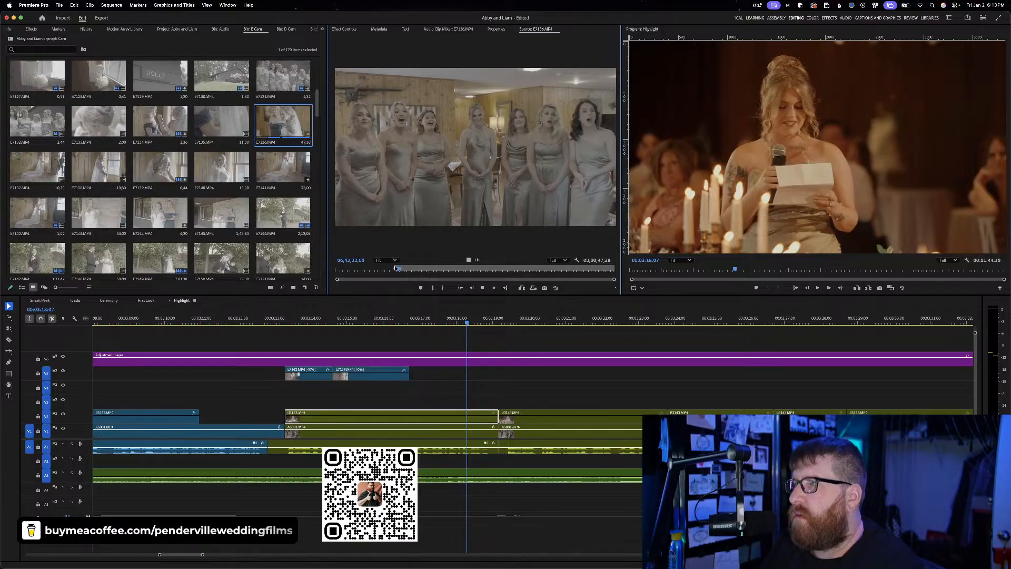
pyautogui.press('space')
pyautogui.press('o')
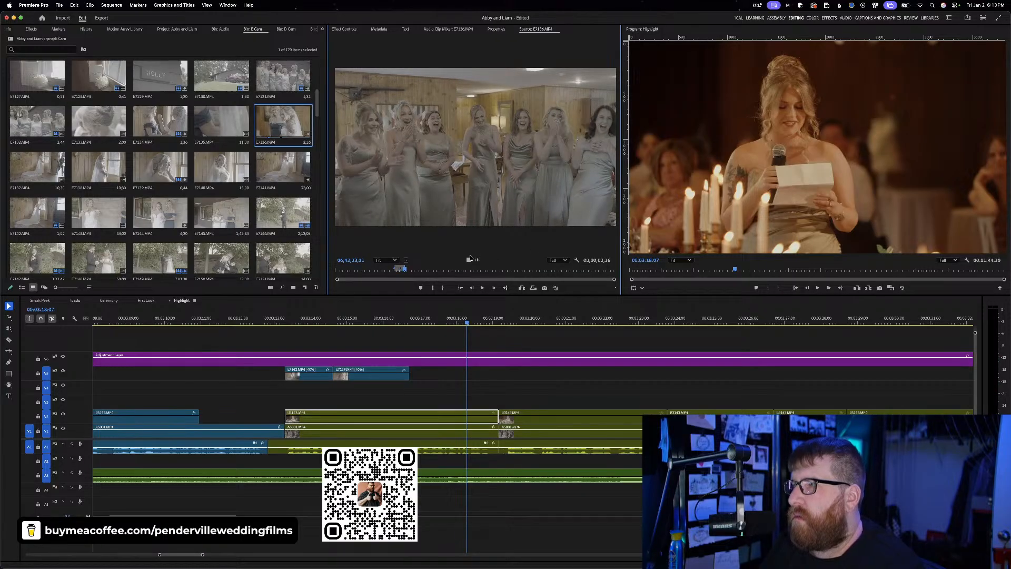
pyautogui.moveTo(469, 260); pyautogui.dragTo(412, 372)
# Play back the bridesmaids' reaction clip and extend its end to just before 00:03:20:00
pyautogui.click(395, 320)
pyautogui.press('space')
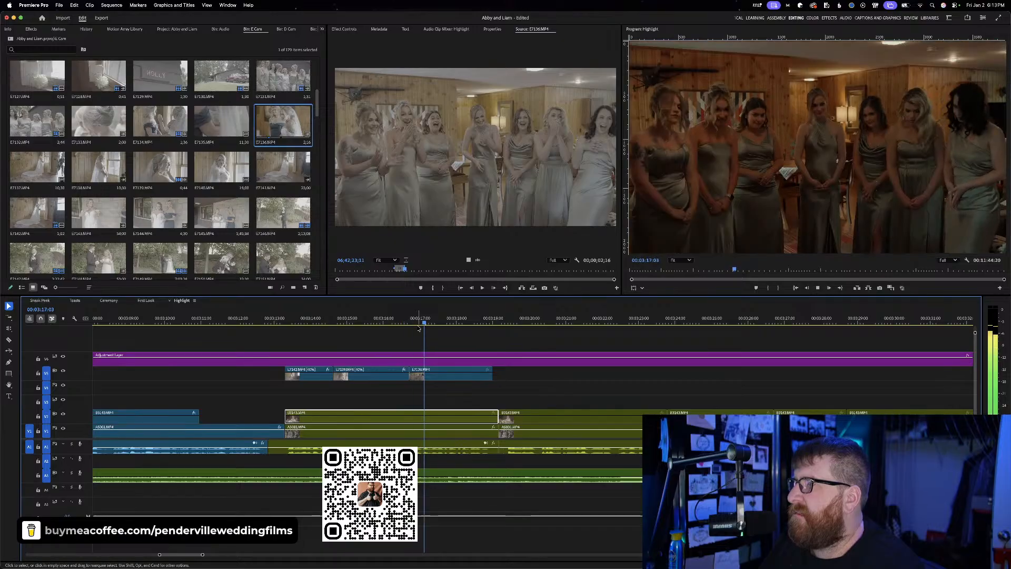
pyautogui.press('space')
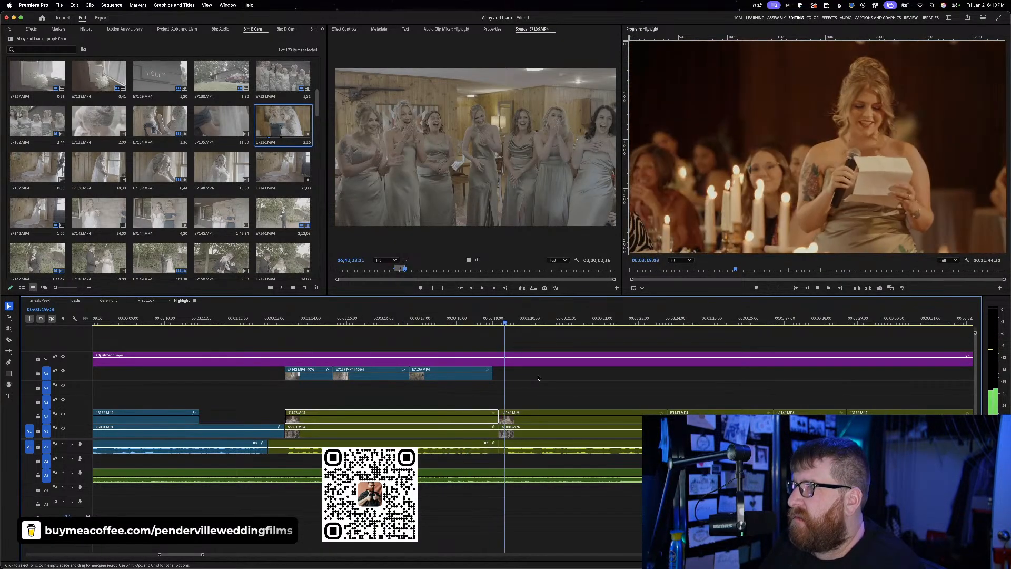
pyautogui.press('space')
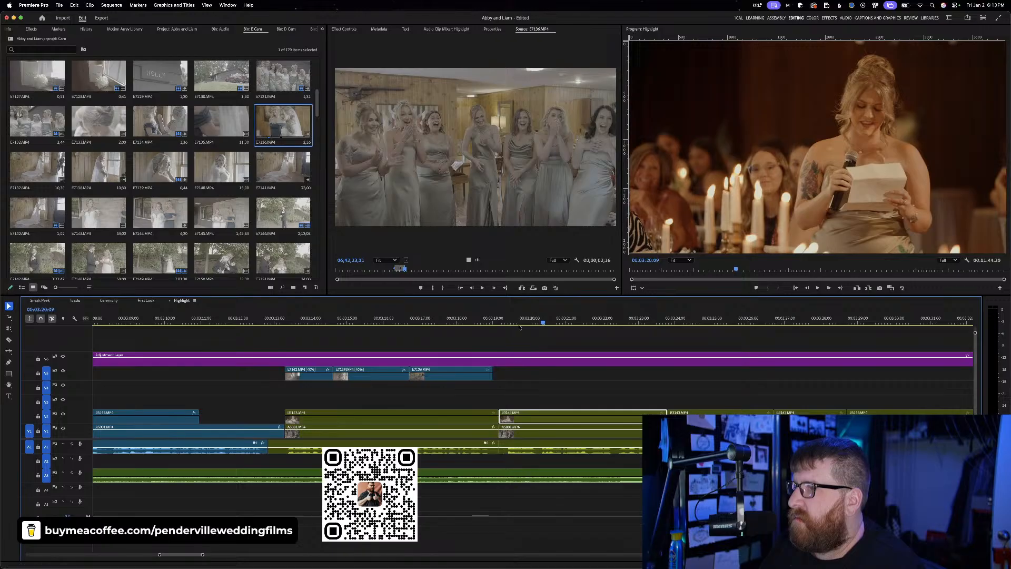
pyautogui.click(524, 324)
pyautogui.moveTo(496, 372); pyautogui.dragTo(524, 372)
# Place a 00:00:01:19 section of the bride's reaction from E7136.MP4 after the bridesmaids clip and play back the sequence to 00:03:20:10
pyautogui.click(394, 319)
pyautogui.press('Right')
pyautogui.press('Right')
pyautogui.press('Right')
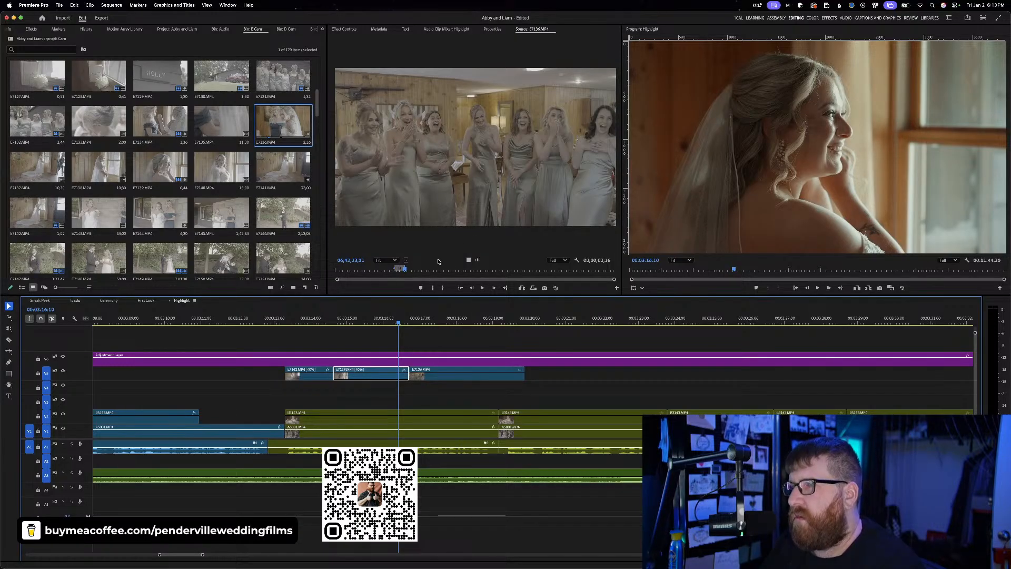
pyautogui.moveTo(410, 270); pyautogui.dragTo(527, 376)
pyautogui.hotkey('alt', 'x')
pyautogui.press('i')
pyautogui.press('o')
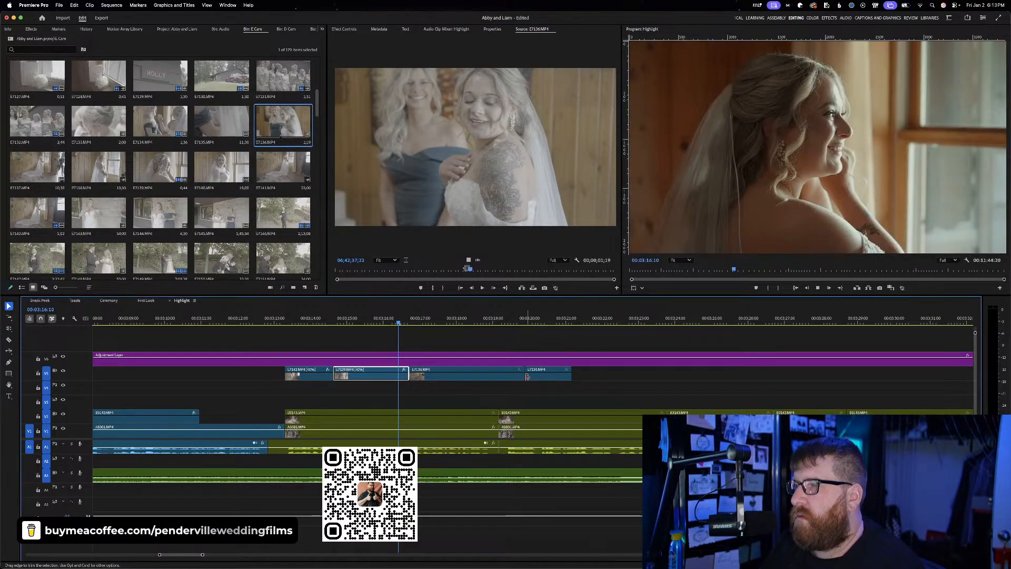
pyautogui.press('space')
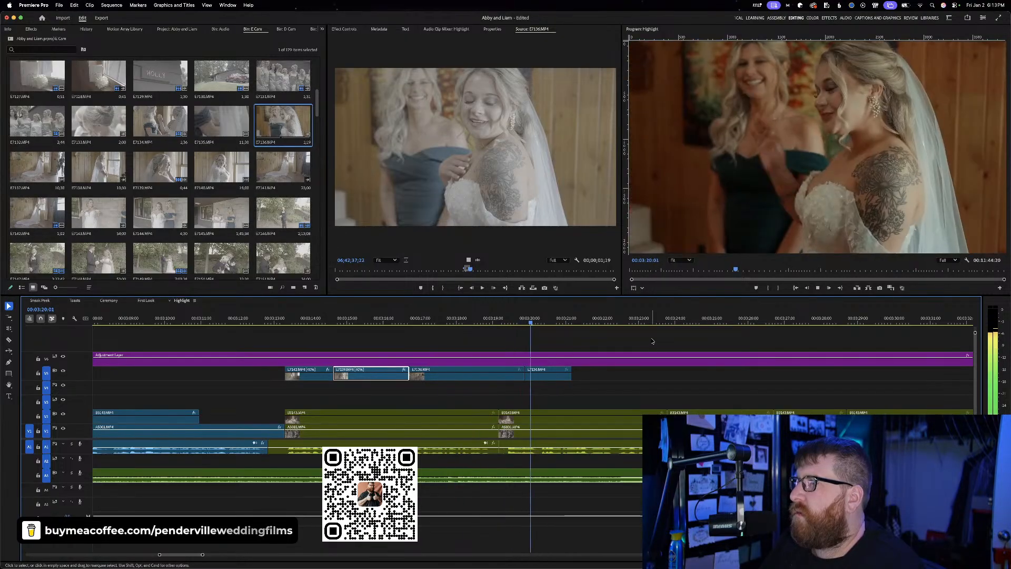
pyautogui.press('space')
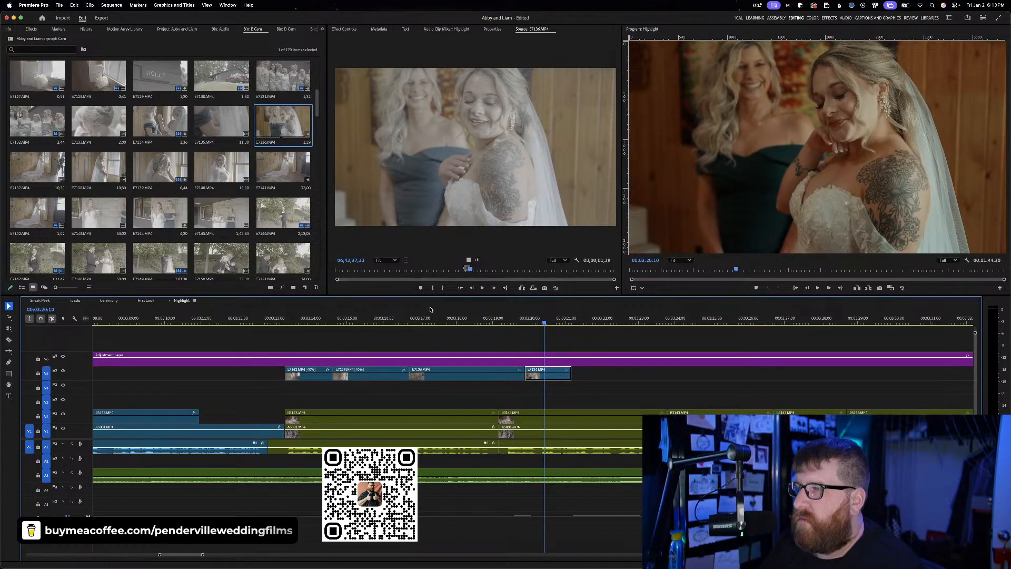
# Mark a 00:00:02:27 section of the bridesmaids cheering in E7136.MP4, place its audio under their reaction clip, and extend it with a fade-out
pyautogui.click(472, 378)
pyautogui.click(401, 269)
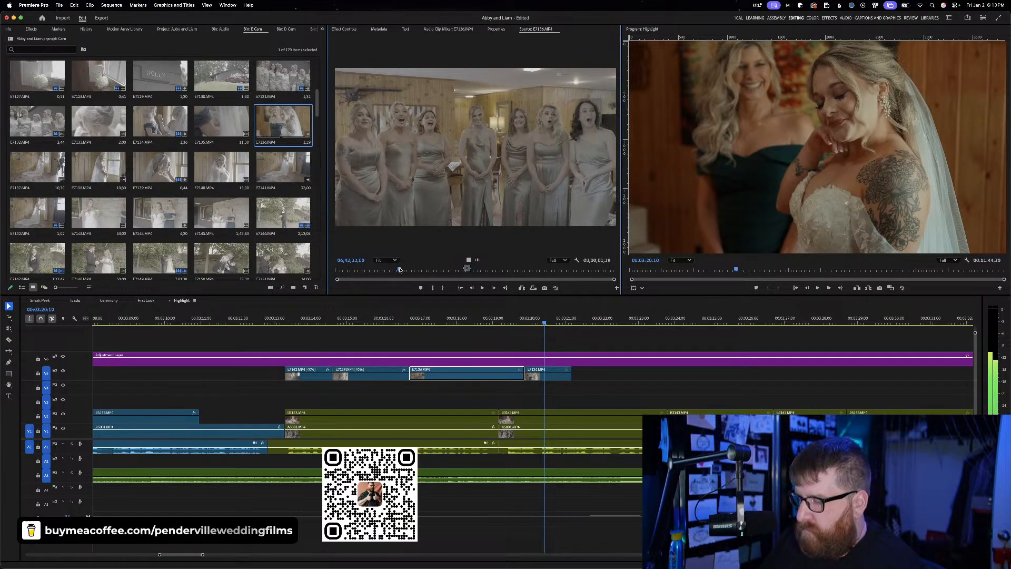
pyautogui.press('i')
pyautogui.press('space')
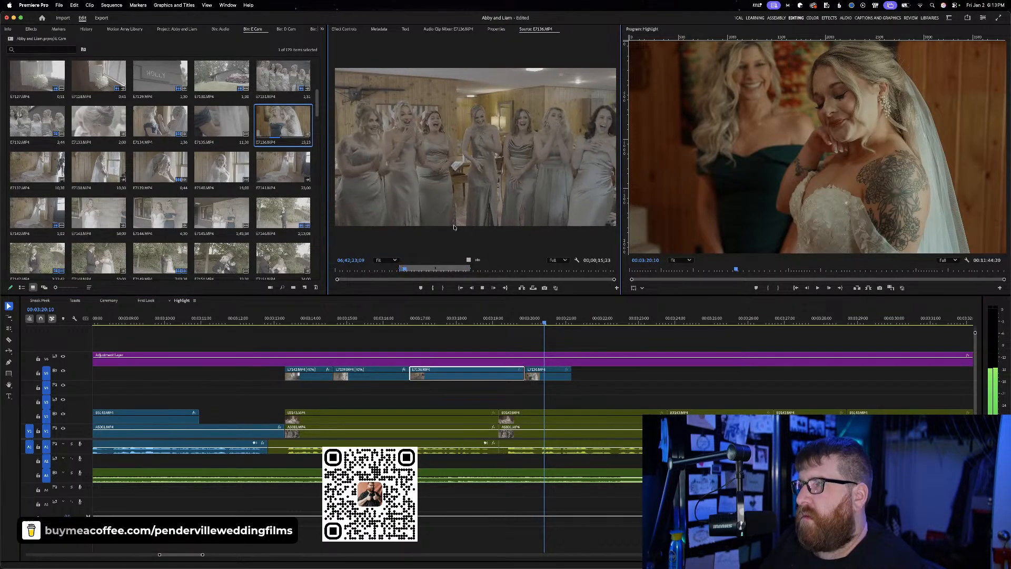
pyautogui.press('space')
pyautogui.press('o')
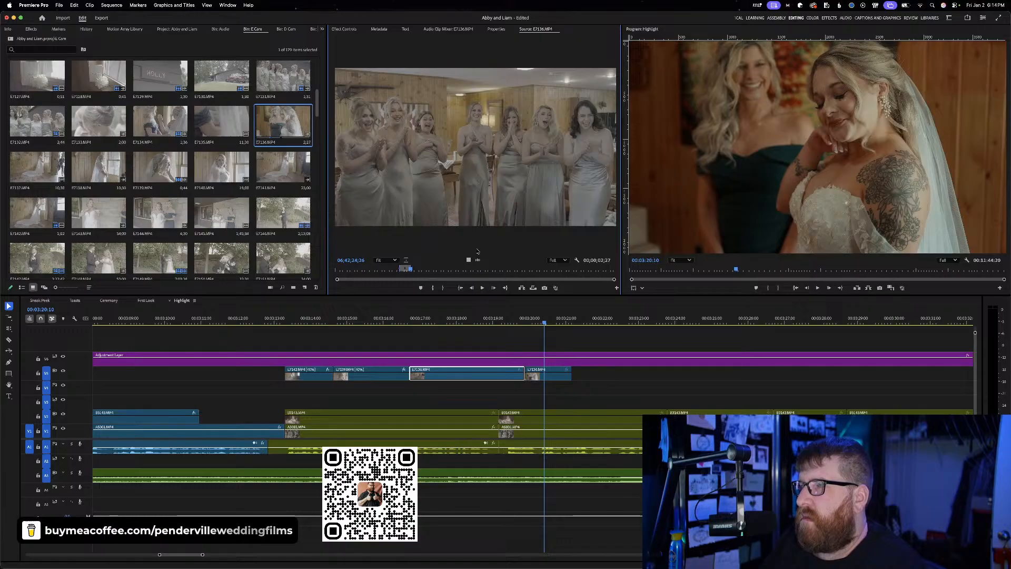
pyautogui.moveTo(477, 259); pyautogui.dragTo(435, 466)
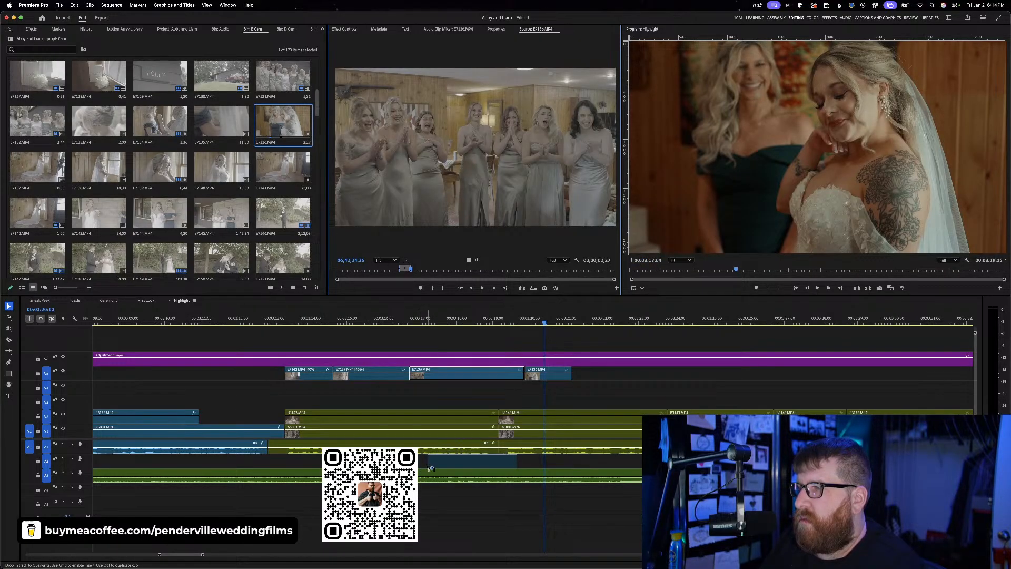
pyautogui.moveTo(435, 467); pyautogui.dragTo(565, 457)
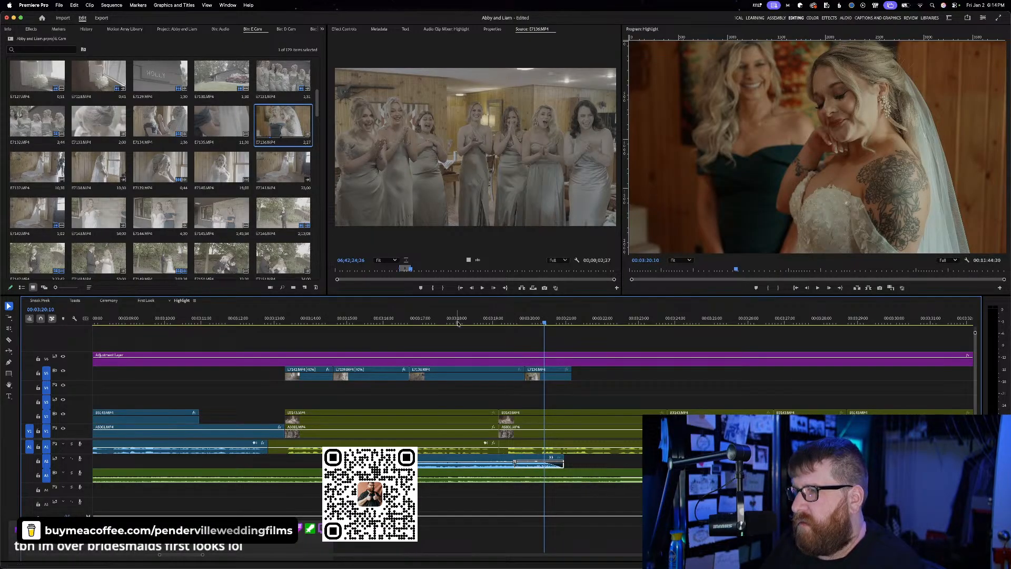
# Play back the bridesmaids' reaction with the cheering audio, stopping at 00:03:18:18, and save the project
pyautogui.click(397, 319)
pyautogui.press('space')
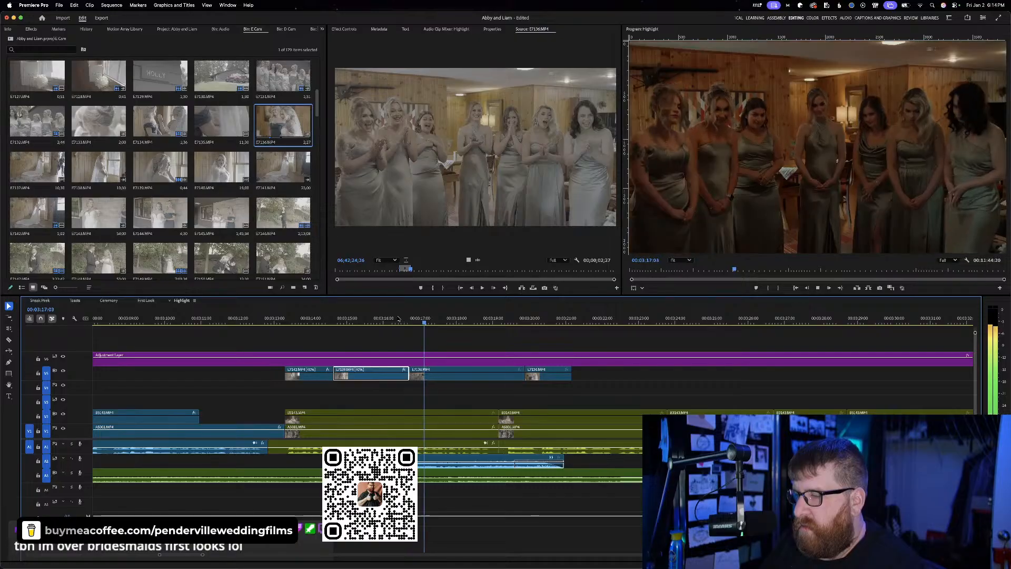
pyautogui.press('space')
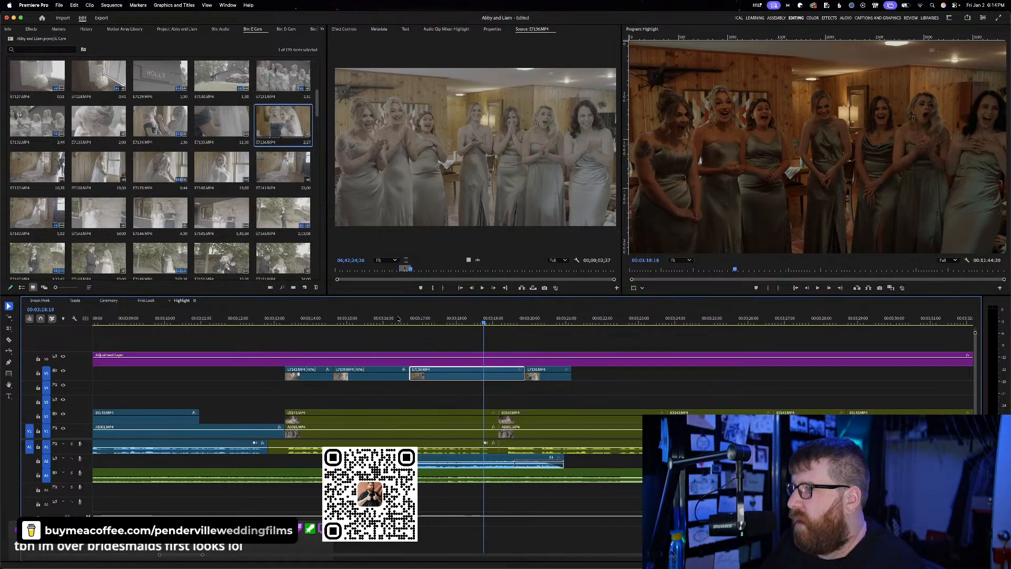
pyautogui.press('super+s')
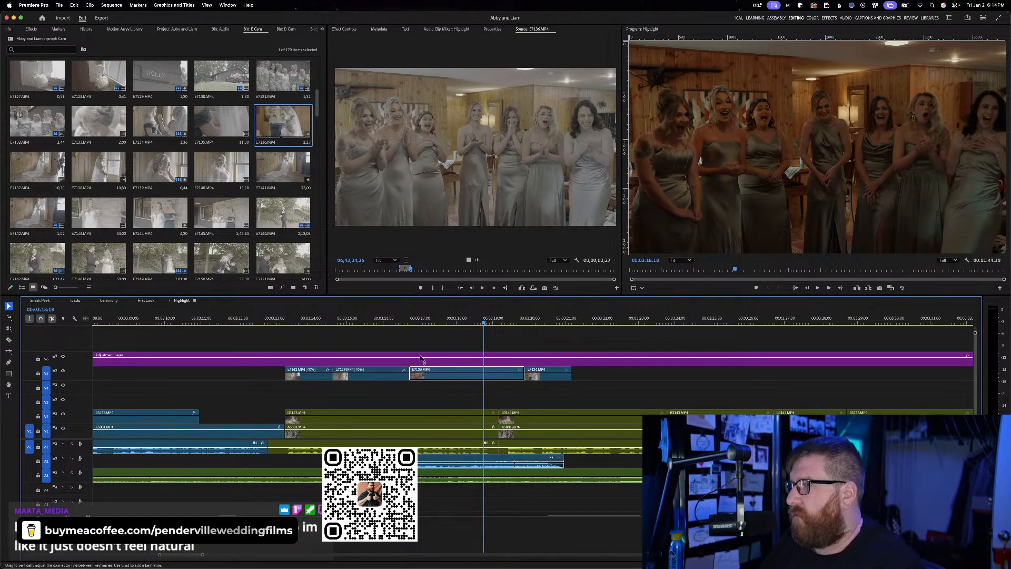
# Move the cheering audio about 1.2 seconds later beneath the bridesmaids' and bride's reaction clips and play the section back
pyautogui.click(402, 320)
pyautogui.press('space')
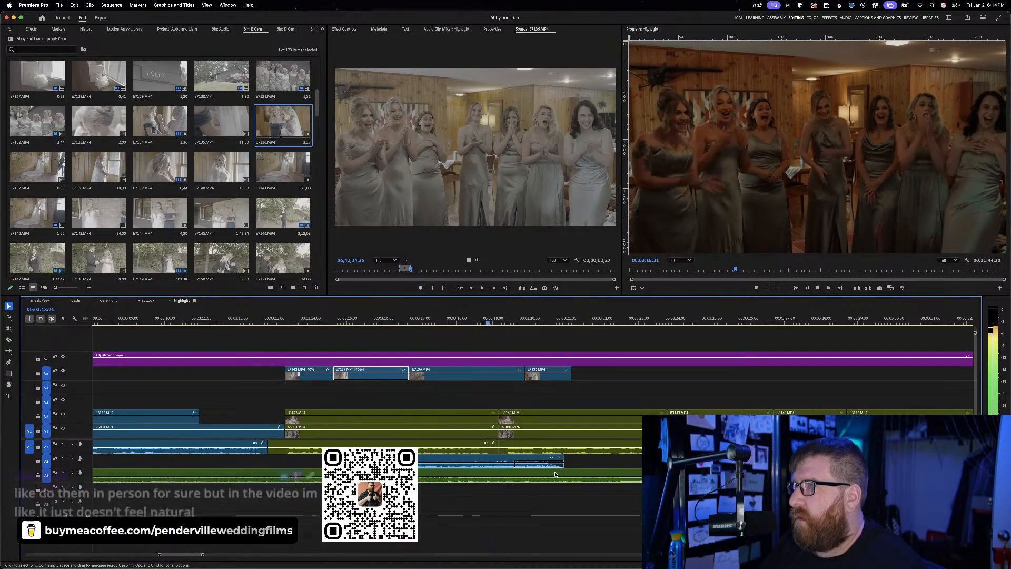
pyautogui.moveTo(478, 458); pyautogui.dragTo(523, 460)
pyautogui.click(410, 315)
pyautogui.press('space')
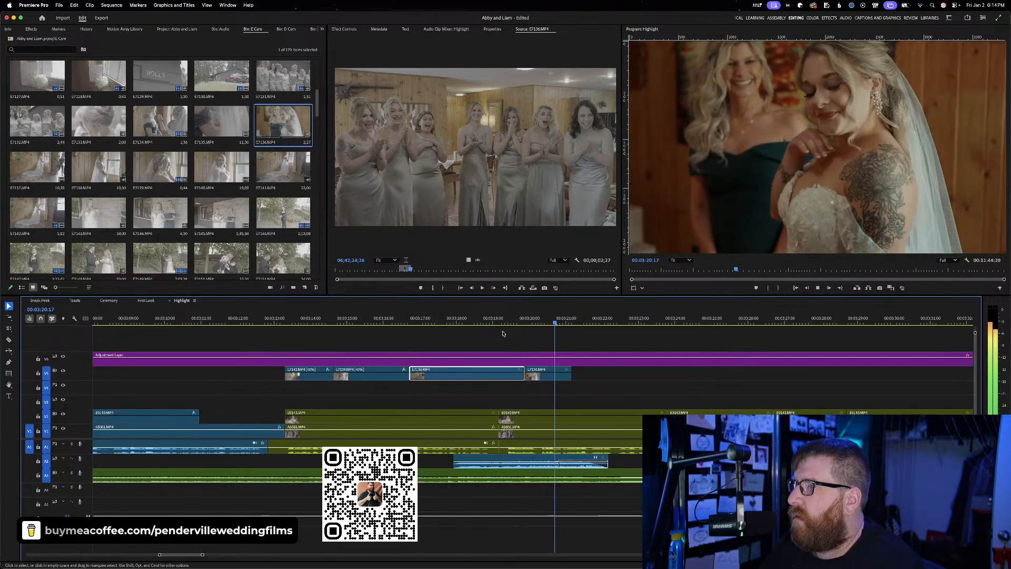
# Extend the end of the bride's reaction clip to 00:03:22:12 and play back the cut into it
pyautogui.click(652, 416)
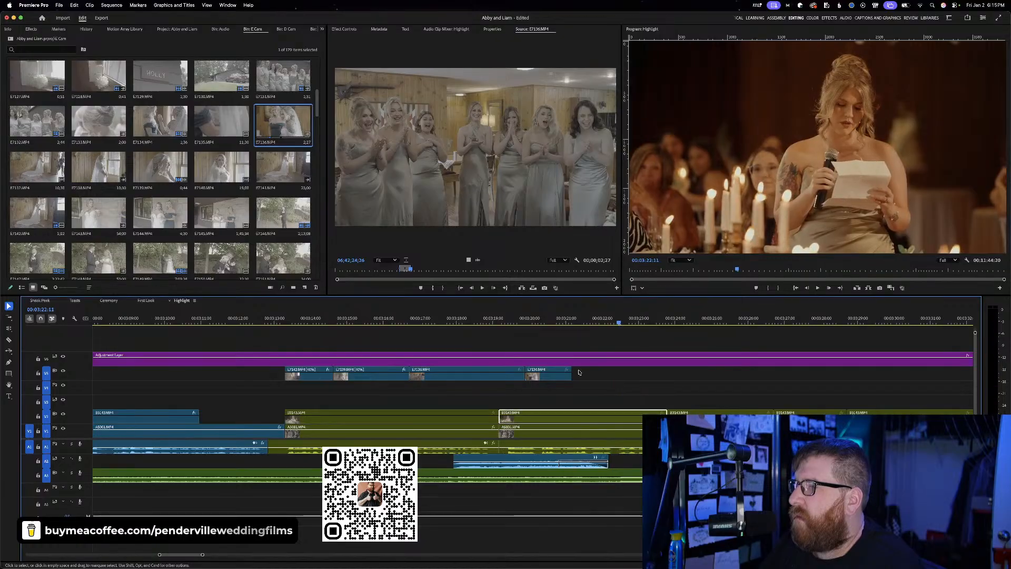
pyautogui.moveTo(565, 316); pyautogui.dragTo(620, 321)
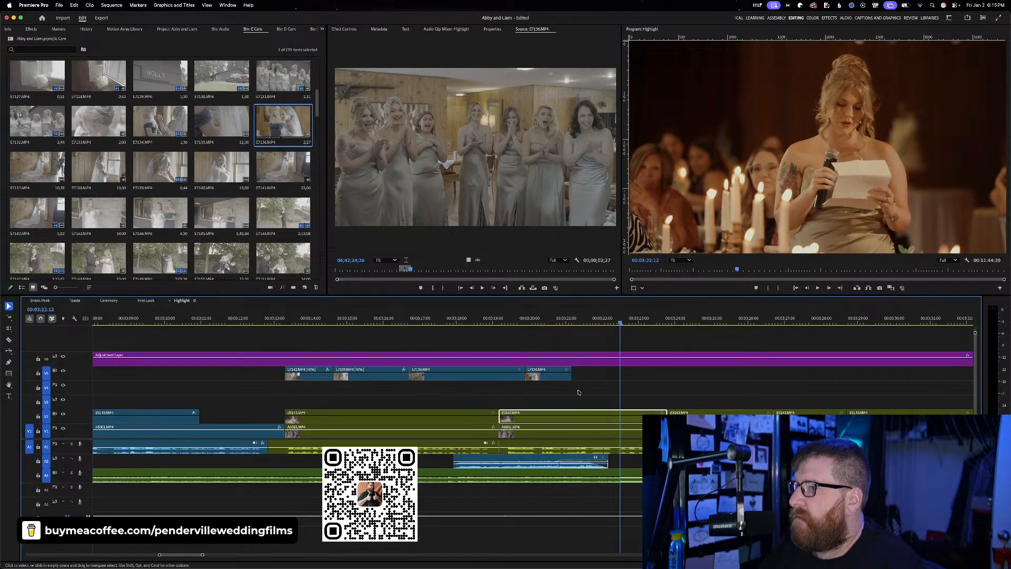
pyautogui.moveTo(574, 377); pyautogui.dragTo(620, 377)
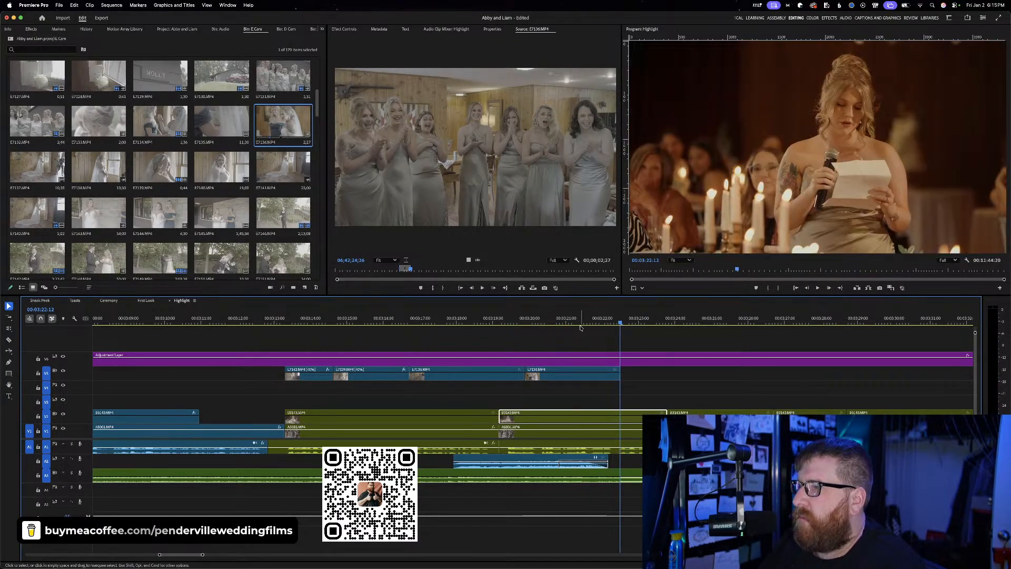
pyautogui.click(519, 318)
pyautogui.press('space')
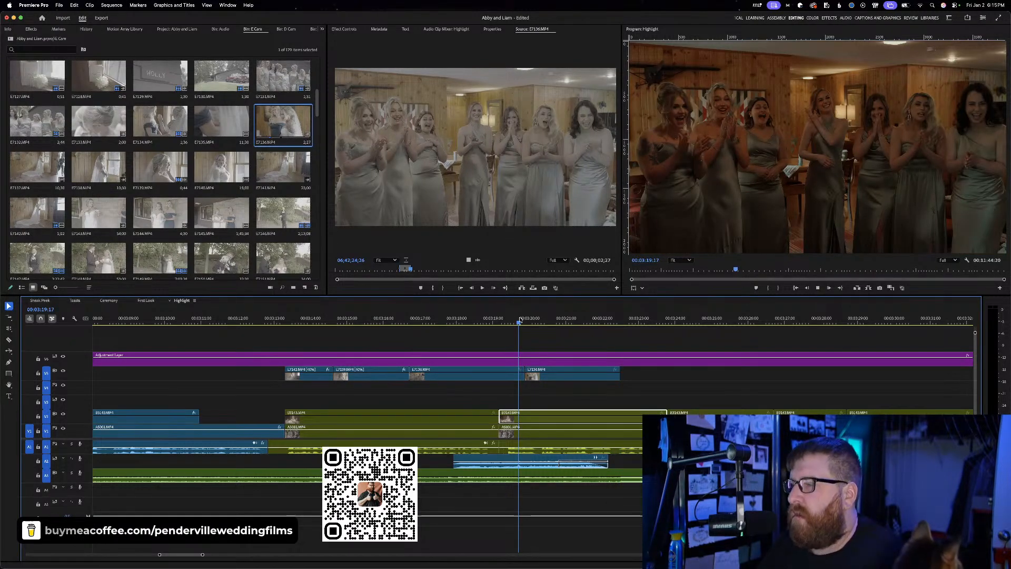
pyautogui.press('space')
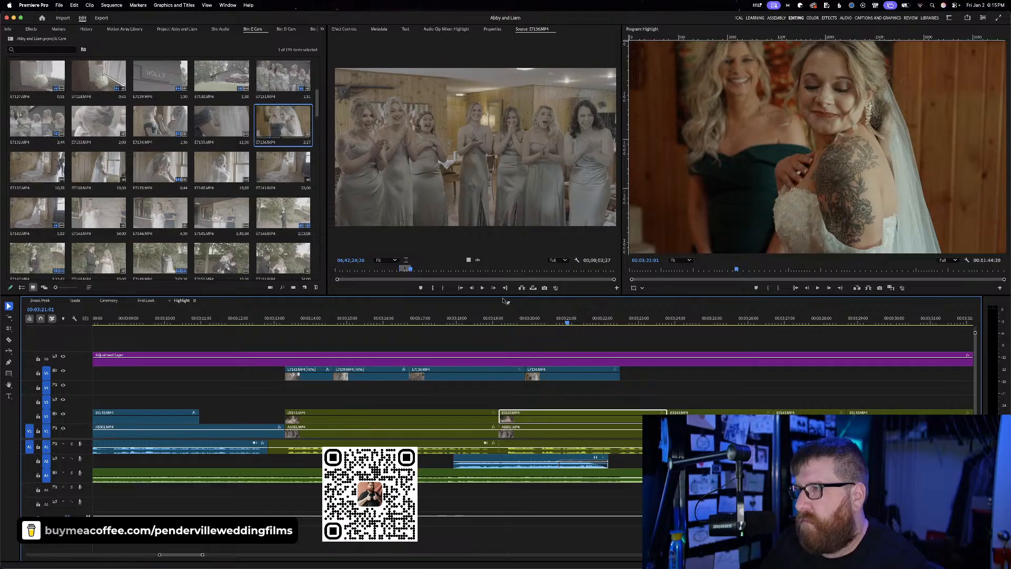
# Play back the bride's reaction with the cheering audio from 00:03:19:12 to 00:03:23:02
pyautogui.click(513, 318)
pyautogui.click(512, 318)
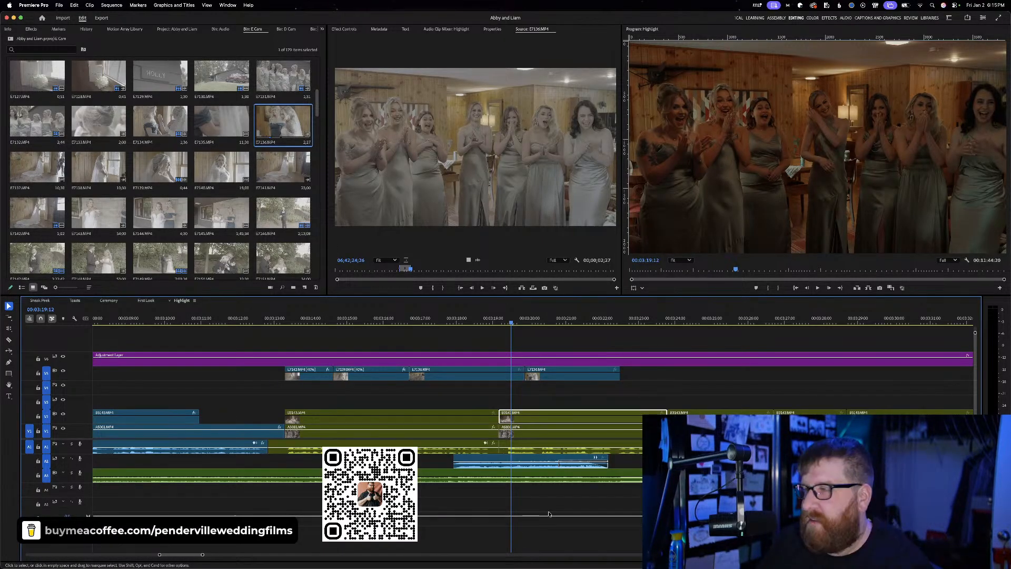
pyautogui.click(532, 463)
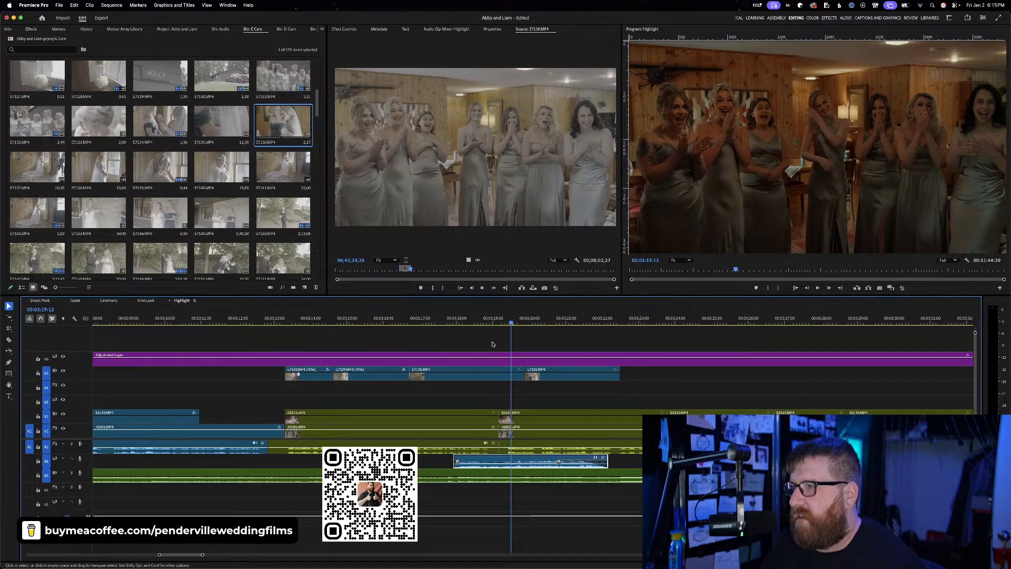
pyautogui.press('space')
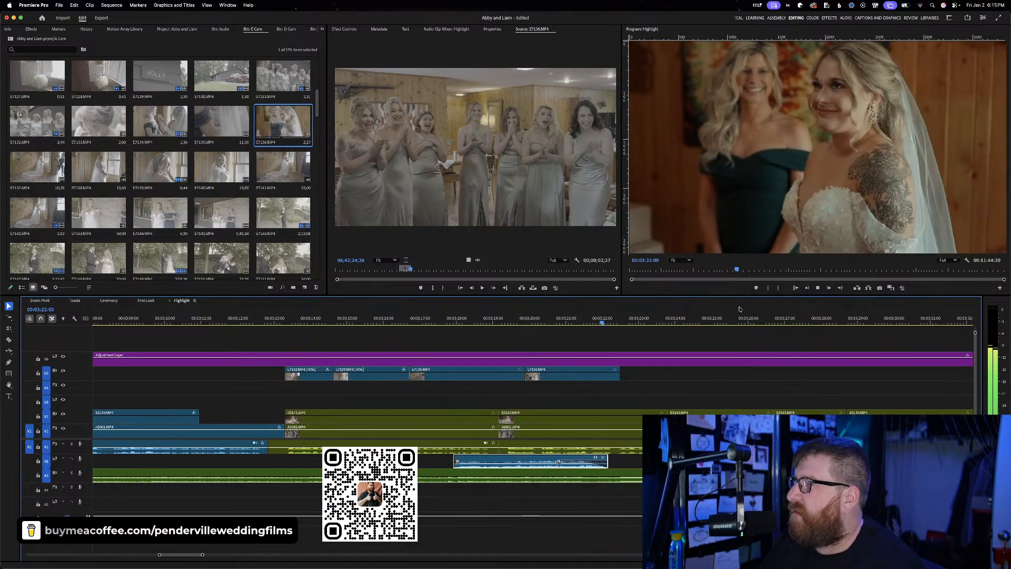
pyautogui.press('space')
# Mark a 00:00:02:52 section of the bride walking up to her bridesmaids in E7136.MP4 and place it directly after her reaction clip
pyautogui.moveTo(416, 271); pyautogui.dragTo(529, 257)
pyautogui.press('i')
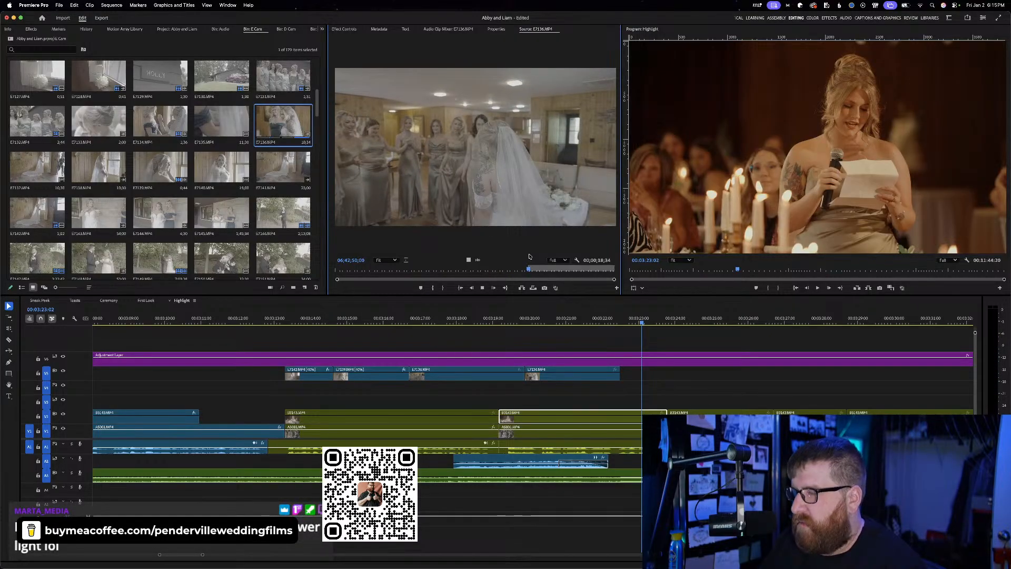
pyautogui.press('space')
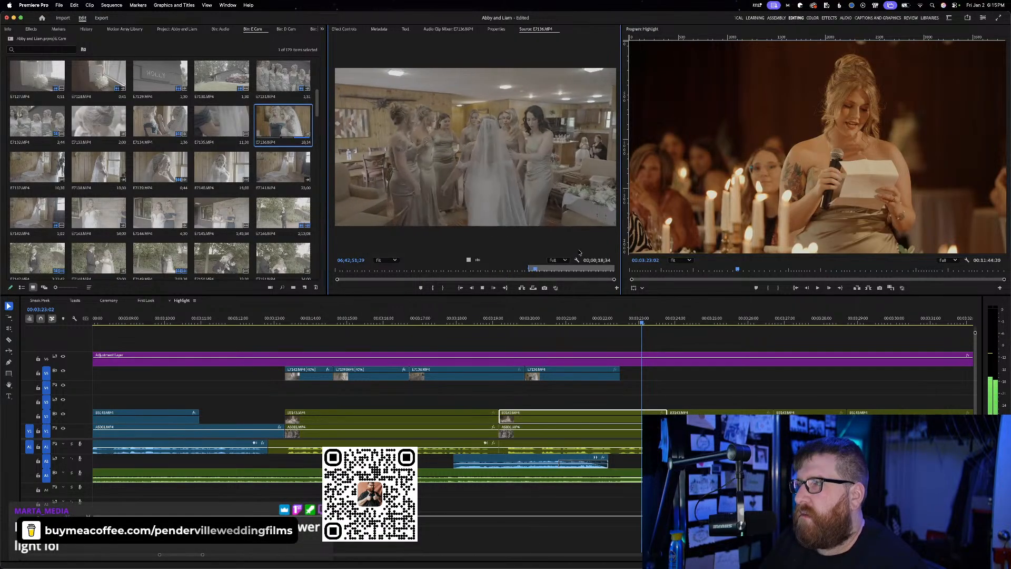
pyautogui.press('space')
pyautogui.press('o')
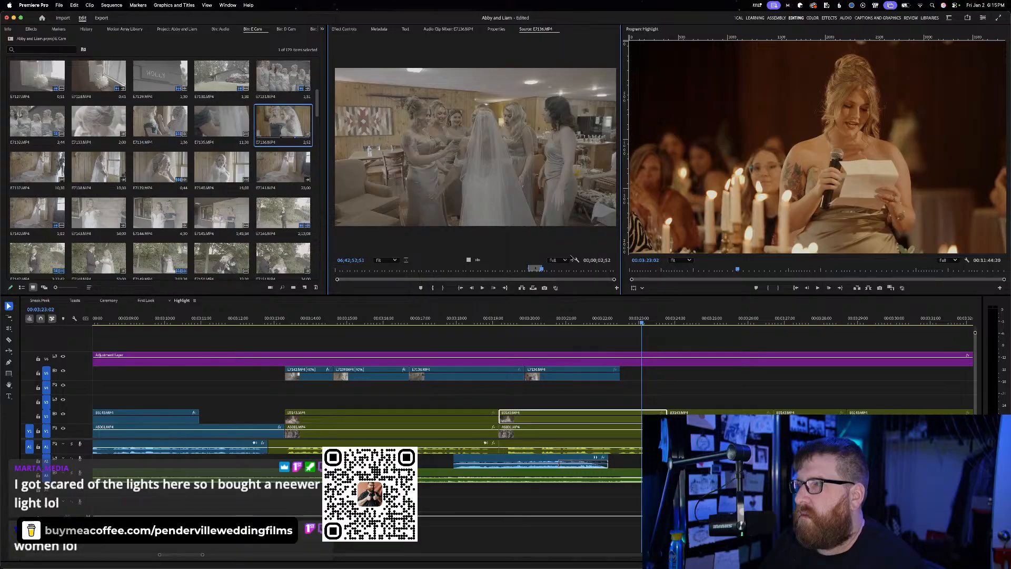
pyautogui.moveTo(543, 271); pyautogui.dragTo(577, 269)
pyautogui.moveTo(537, 305); pyautogui.dragTo(621, 369)
# Mark a 00:00:01:42 section of the close-up group hug in E7136.MP4 and place it at 00:03:23:13, overwriting the end of the previous clip
pyautogui.click(604, 318)
pyautogui.press('space')
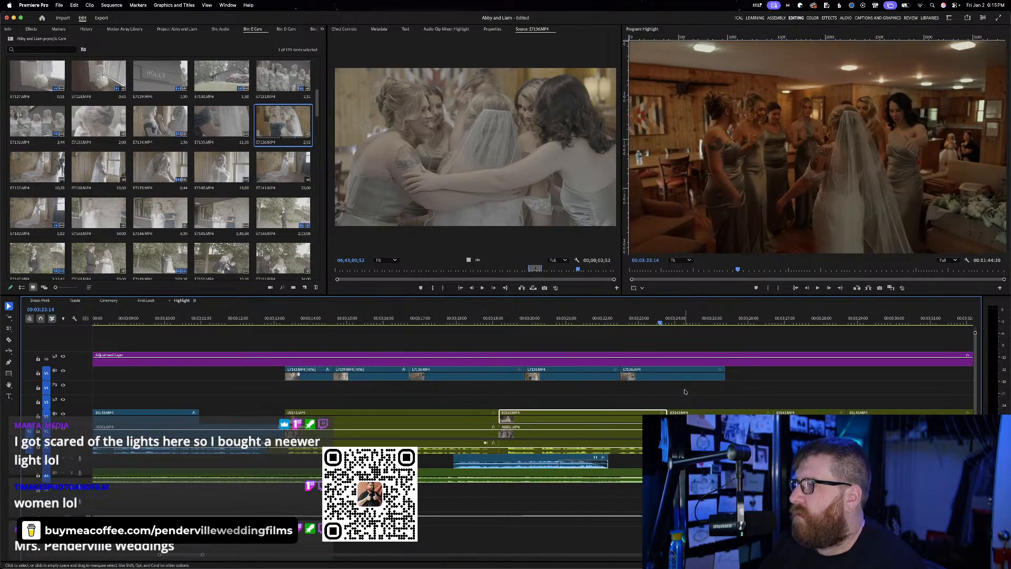
pyautogui.press('space')
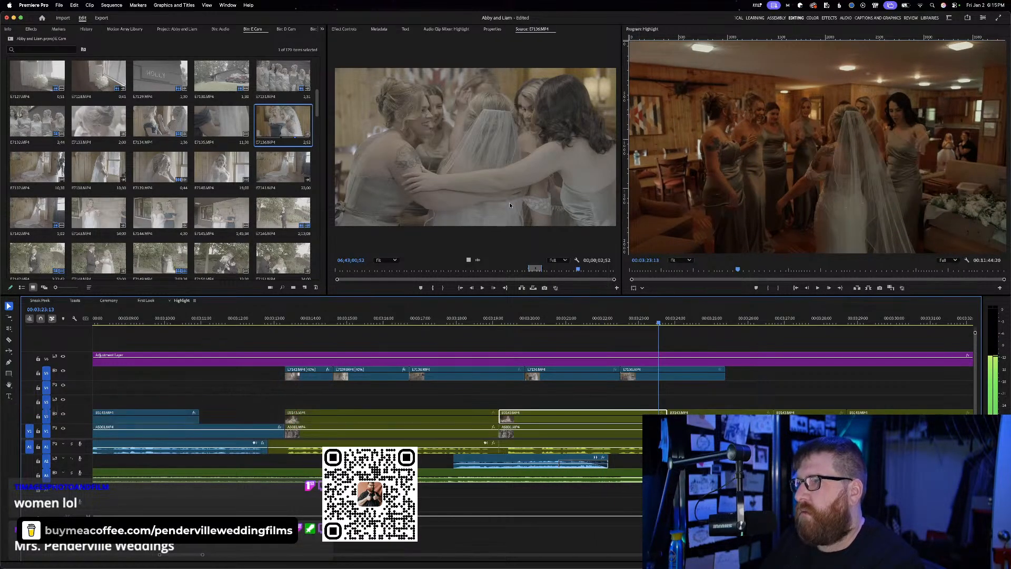
pyautogui.moveTo(578, 272); pyautogui.dragTo(559, 269)
pyautogui.press('space')
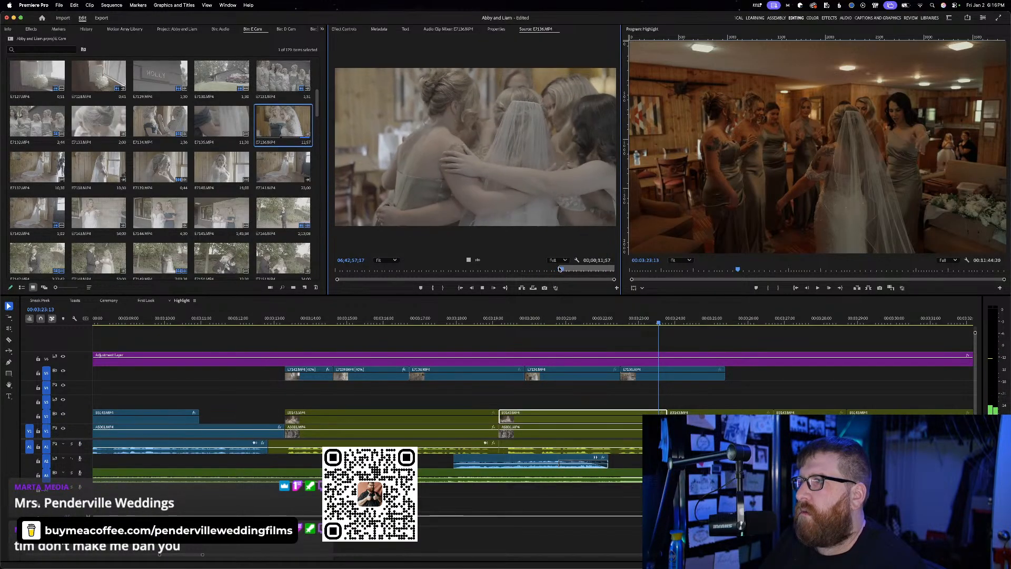
pyautogui.press('o')
pyautogui.moveTo(468, 259); pyautogui.dragTo(669, 383)
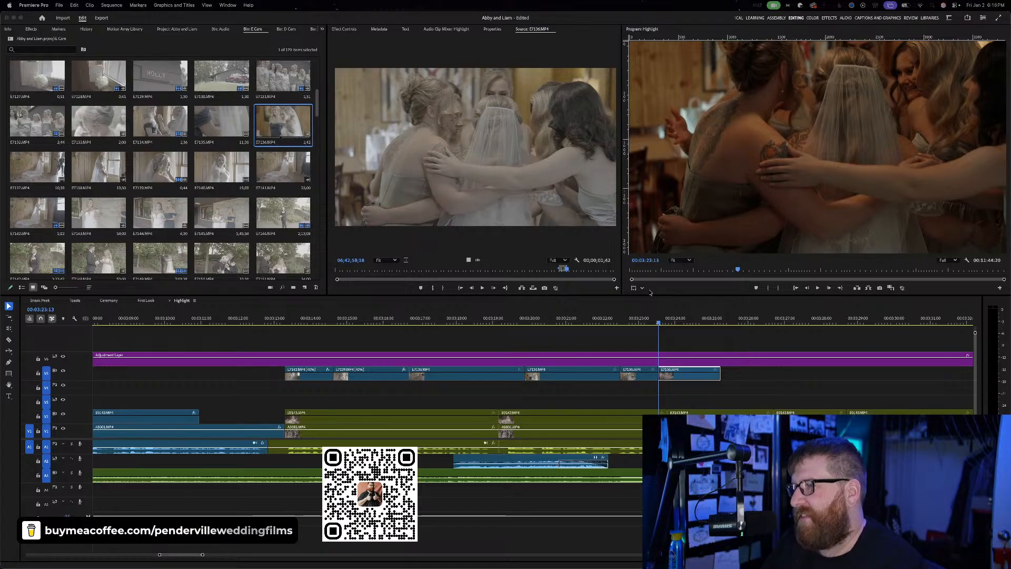
# Save the project and play back the two new bridesmaid clips from 00:03:22:11
pyautogui.click(620, 319)
pyautogui.click(620, 319)
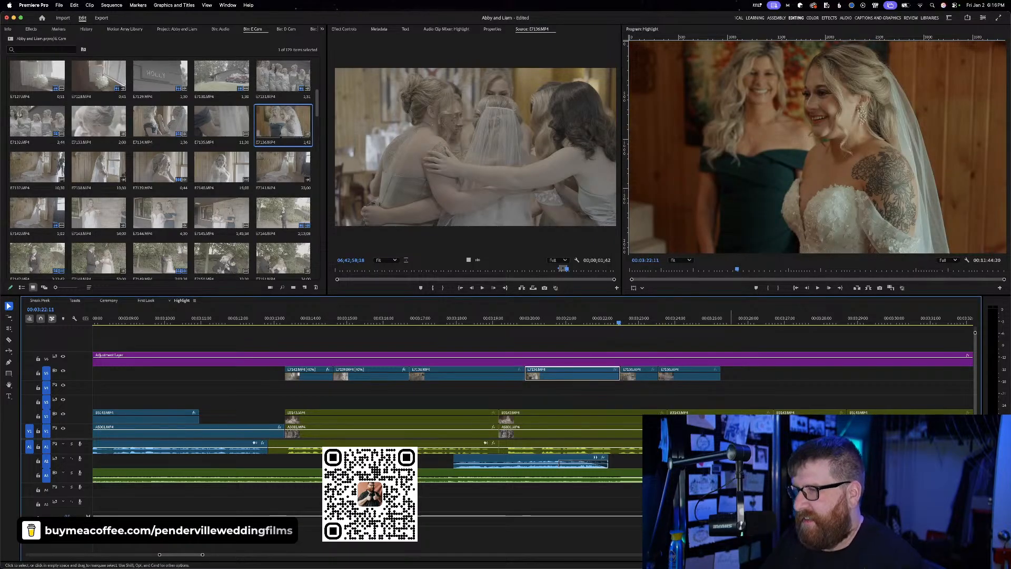
pyautogui.press('super+s')
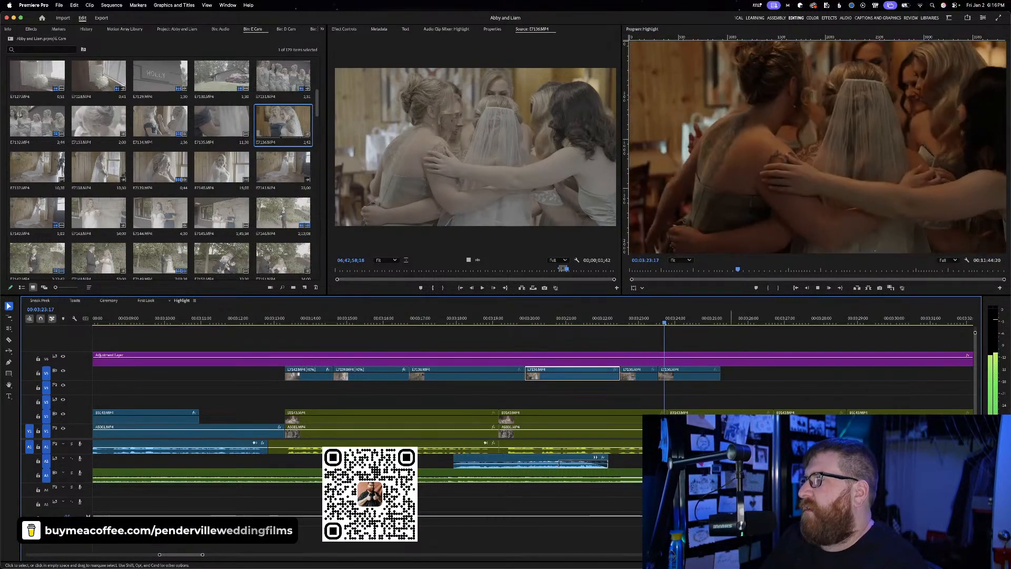
# Slip the footage inside the close-up group hug clip slightly and play back the sequence through it
pyautogui.click(692, 373)
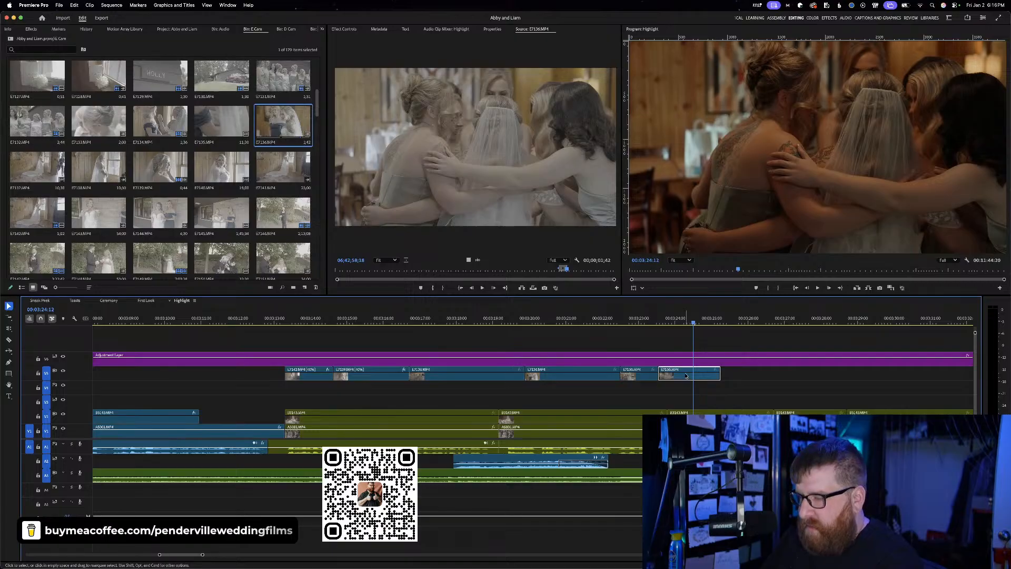
pyautogui.moveTo(684, 373); pyautogui.dragTo(676, 374)
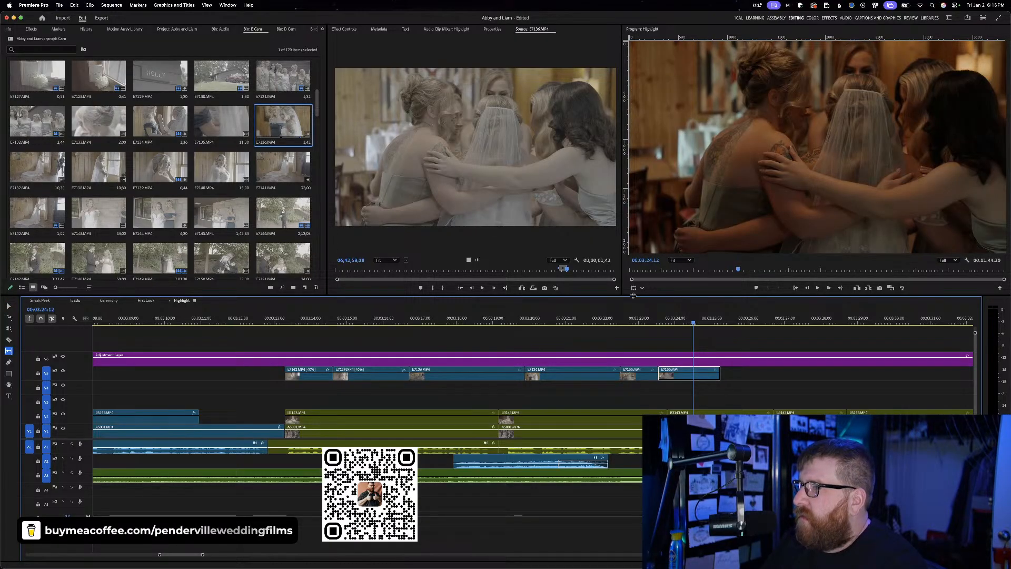
pyautogui.click(614, 372)
pyautogui.press('space')
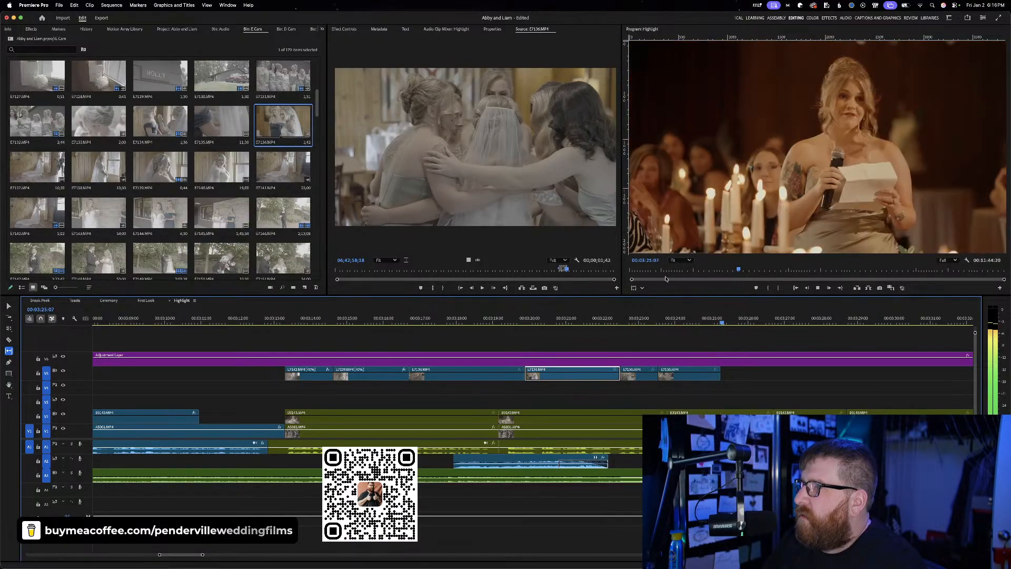
# Extend the end of the close-up group hug clip to 00:03:26:17 and play back its ending
pyautogui.click(737, 414)
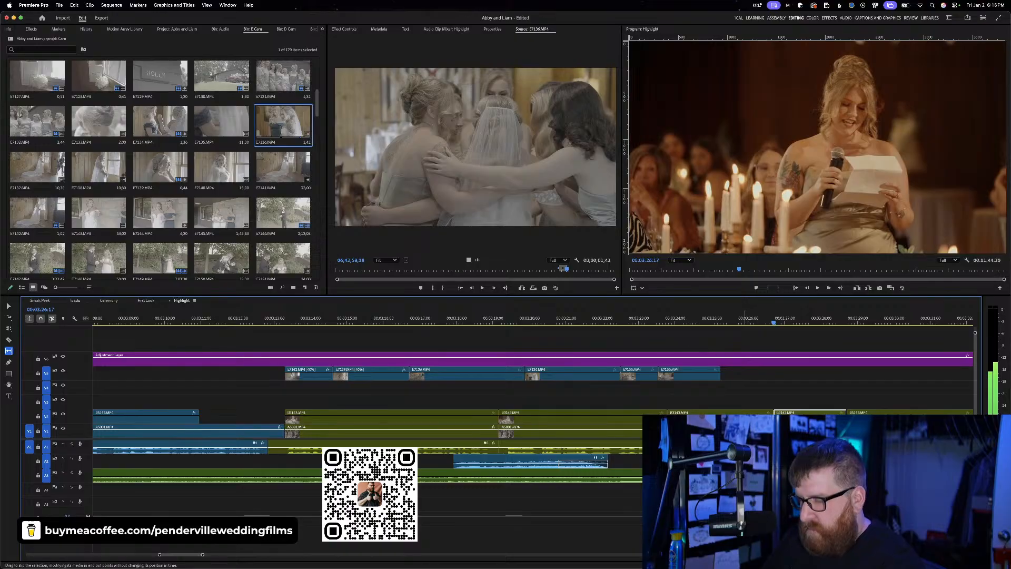
pyautogui.press('v')
pyautogui.moveTo(719, 373); pyautogui.dragTo(776, 373)
pyautogui.click(743, 319)
pyautogui.press('space')
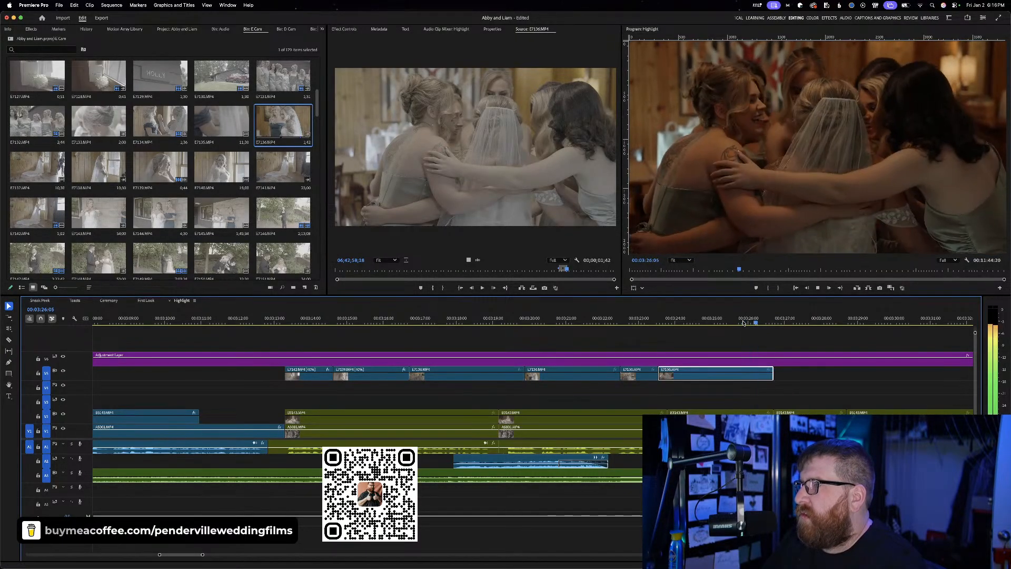
# Play back the group hug sequence and trim the end of the close-up hug clip to 00:03:25:15
pyautogui.click(572, 374)
pyautogui.click(641, 319)
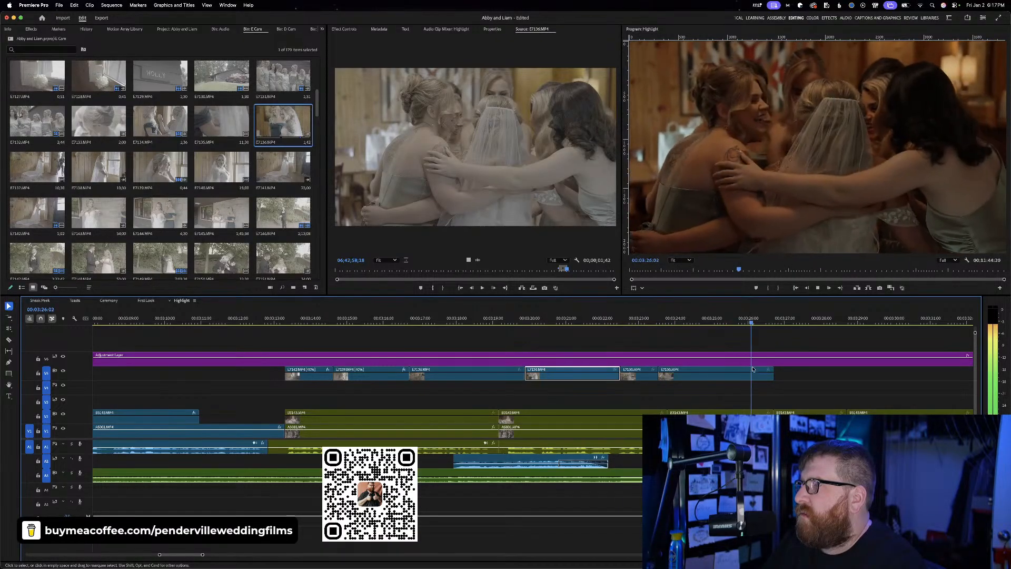
pyautogui.click(716, 374)
pyautogui.click(734, 319)
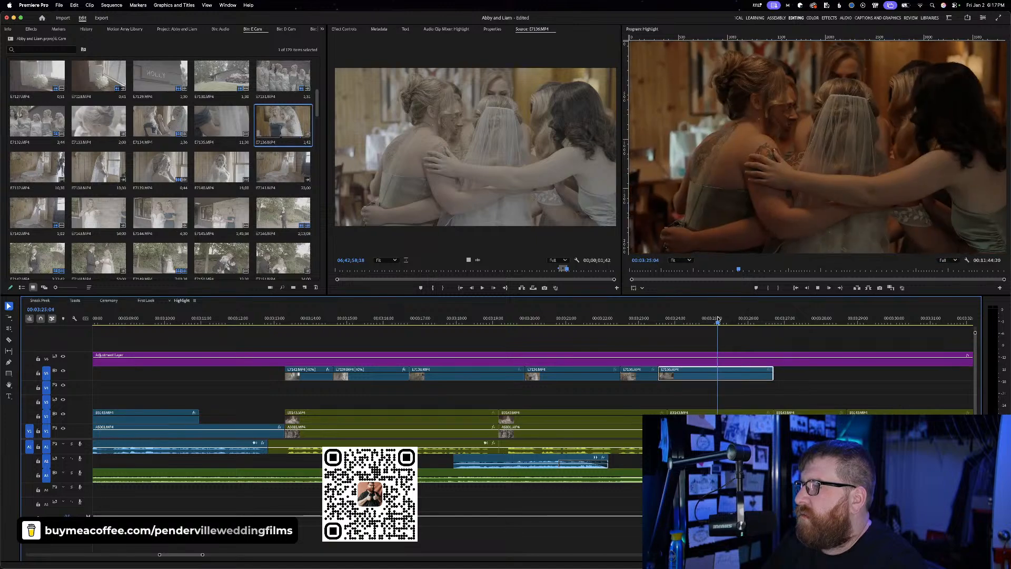
pyautogui.moveTo(767, 378); pyautogui.dragTo(731, 374)
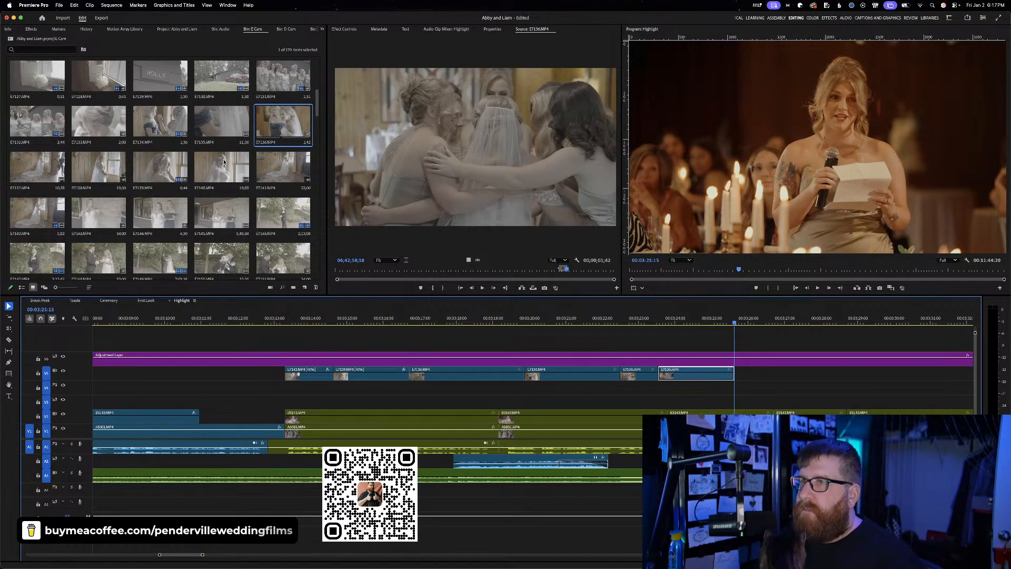
# Mark a 00;00;02;16 range of the bride opening her gift in E7143.MP4 and place it on V5 right after the group hug clip
pyautogui.doubleClick(99, 212)
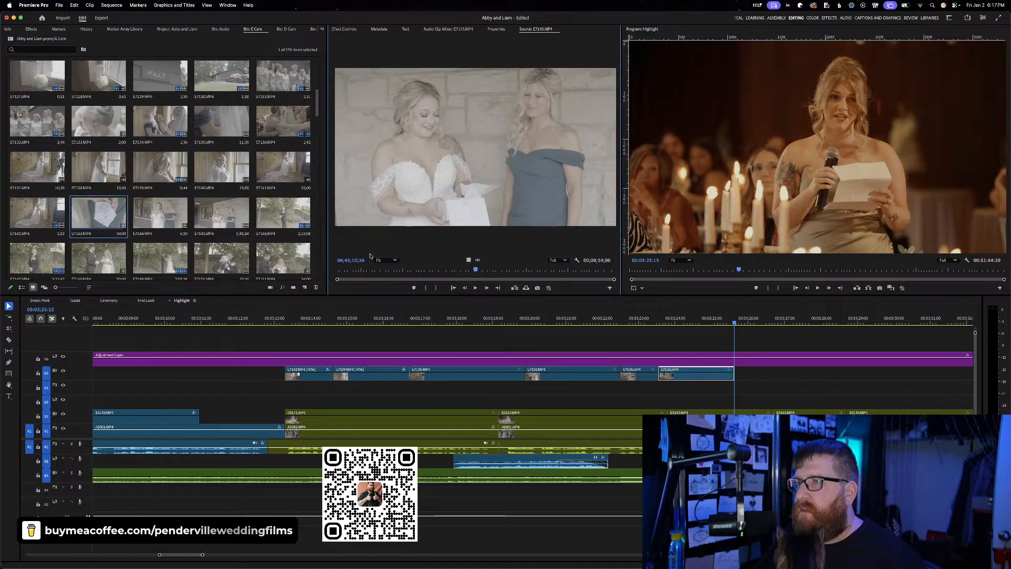
pyautogui.moveTo(350, 269)
pyautogui.mouseDown()
pyautogui.moveTo(454, 269)
pyautogui.moveTo(477, 255)
pyautogui.moveTo(541, 248)
pyautogui.moveTo(361, 253)
pyautogui.moveTo(373, 254)
pyautogui.mouseUp()
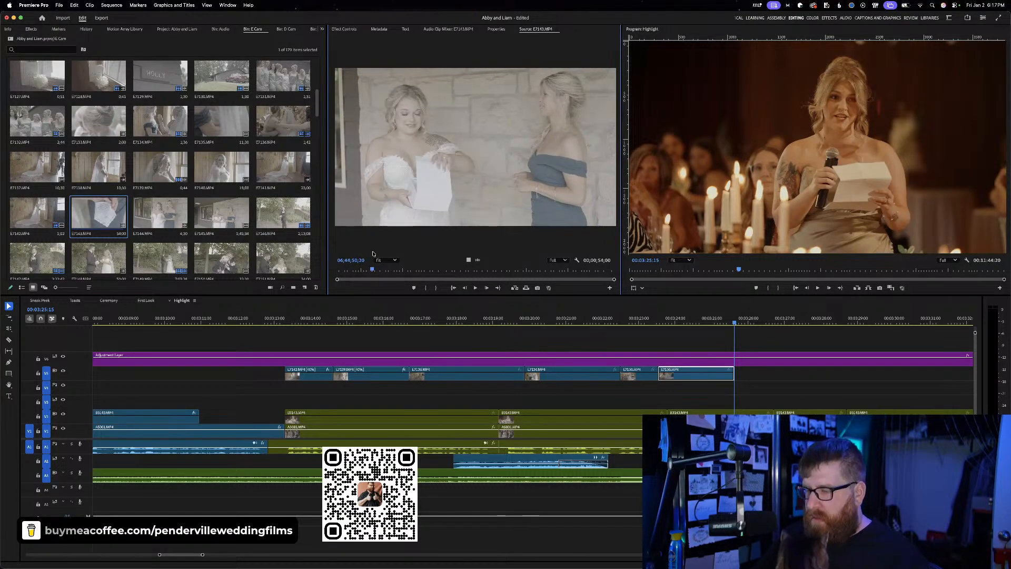
pyautogui.press('i')
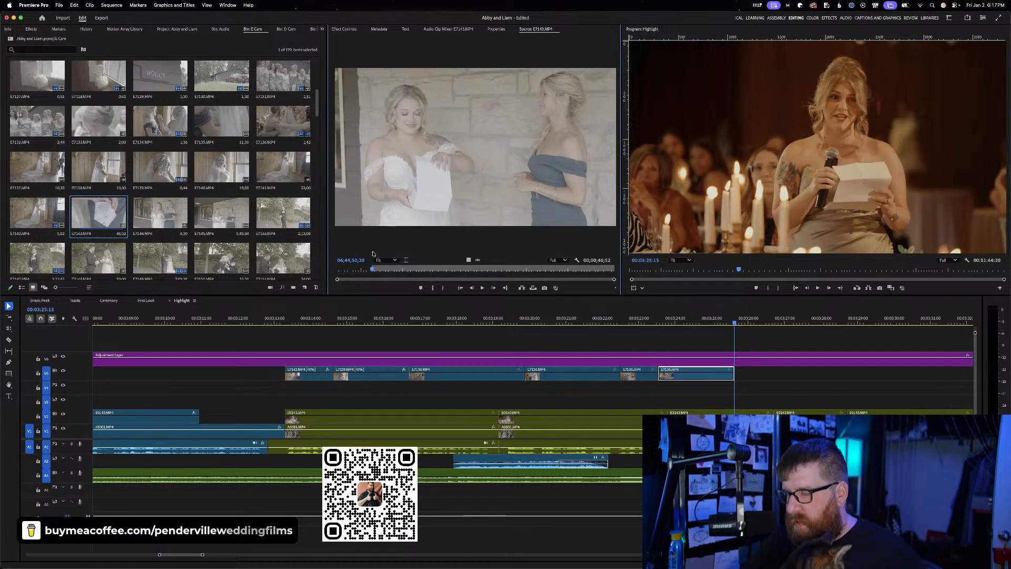
pyautogui.press('space')
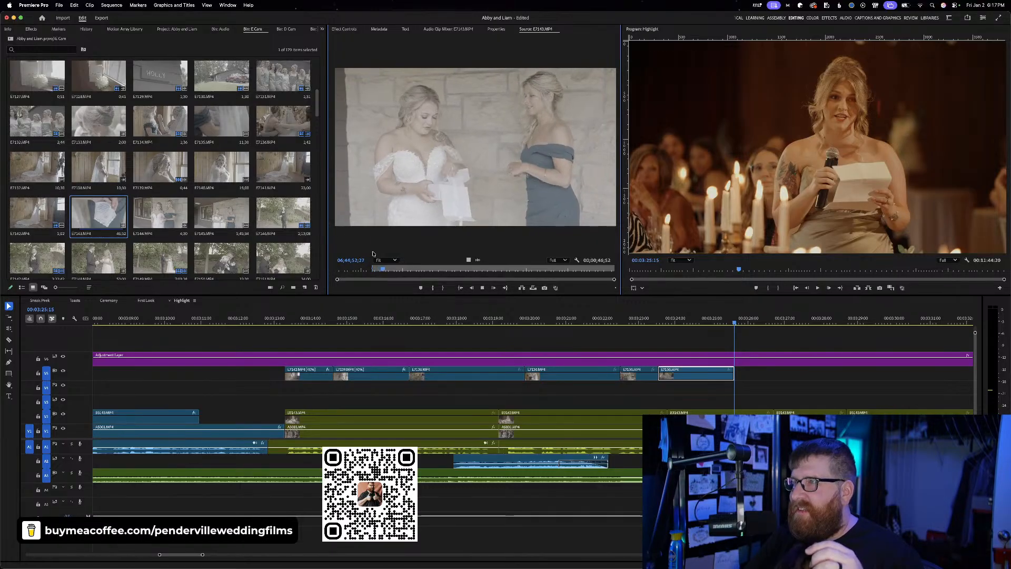
pyautogui.press('o')
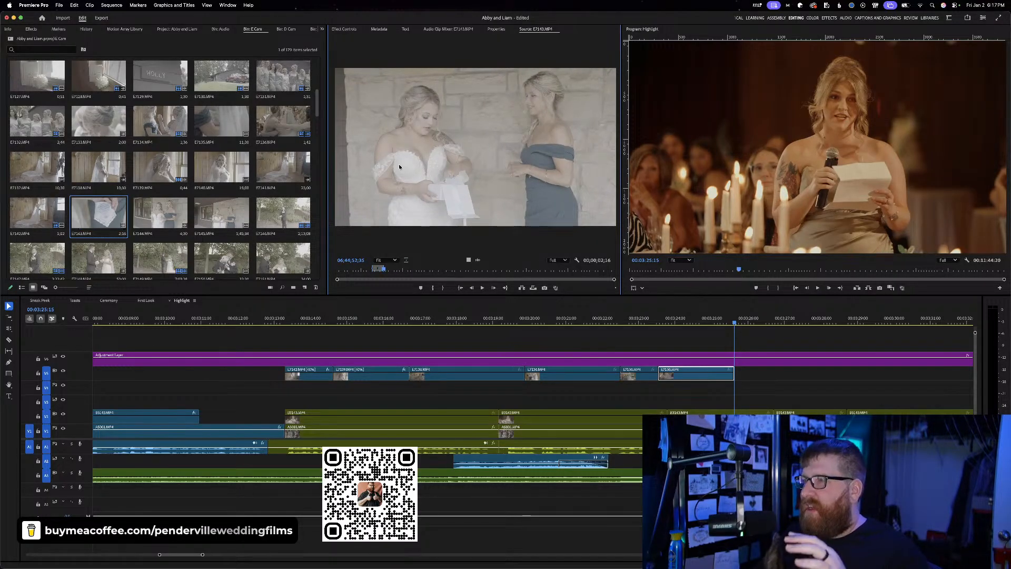
pyautogui.moveTo(492, 262); pyautogui.dragTo(740, 376)
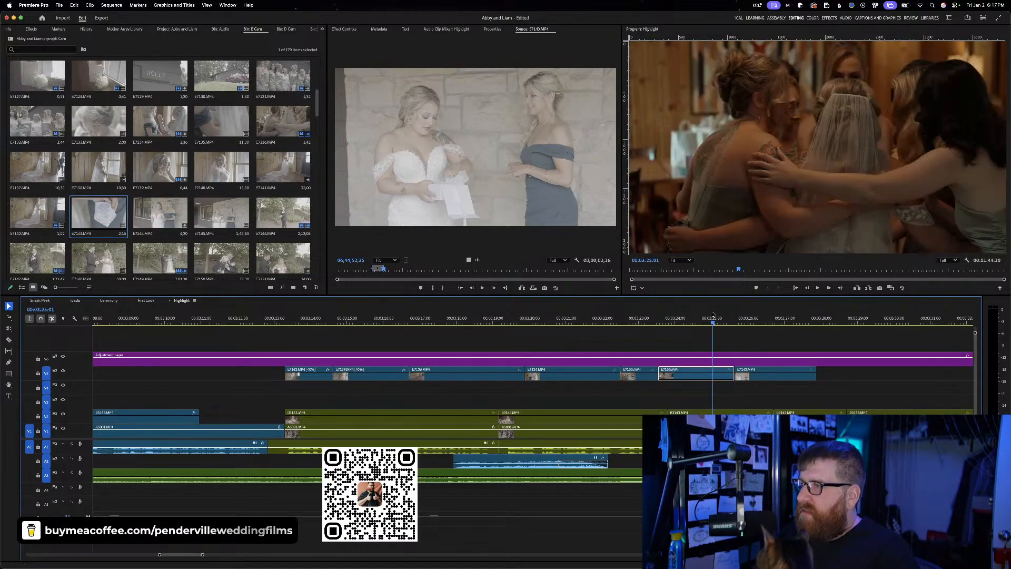
# Play back the cut into the gift-opening clip and trim the clip's end to 00:03:27:18
pyautogui.press('space')
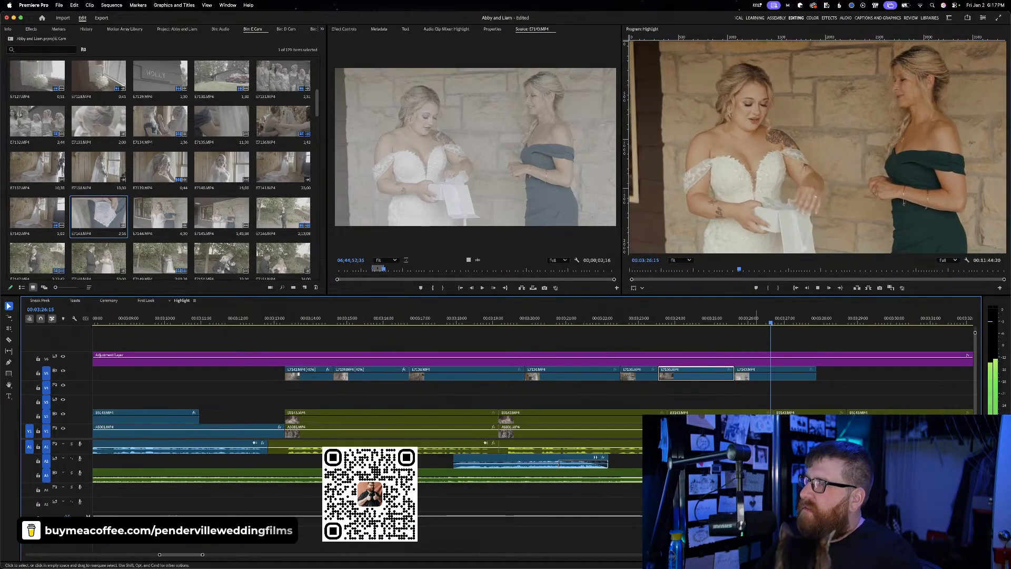
pyautogui.press('space')
pyautogui.click(812, 324)
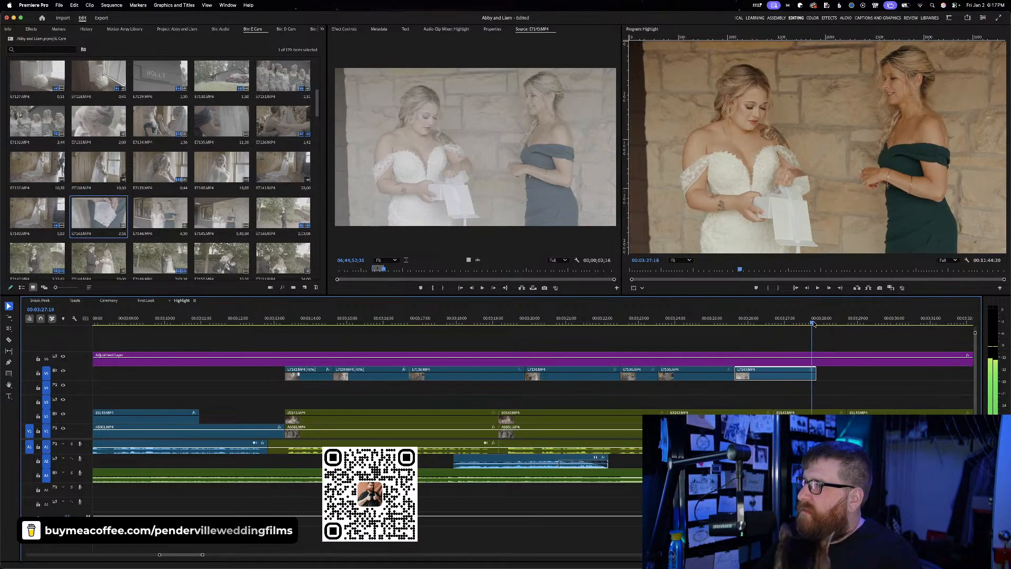
pyautogui.moveTo(816, 375); pyautogui.dragTo(814, 378)
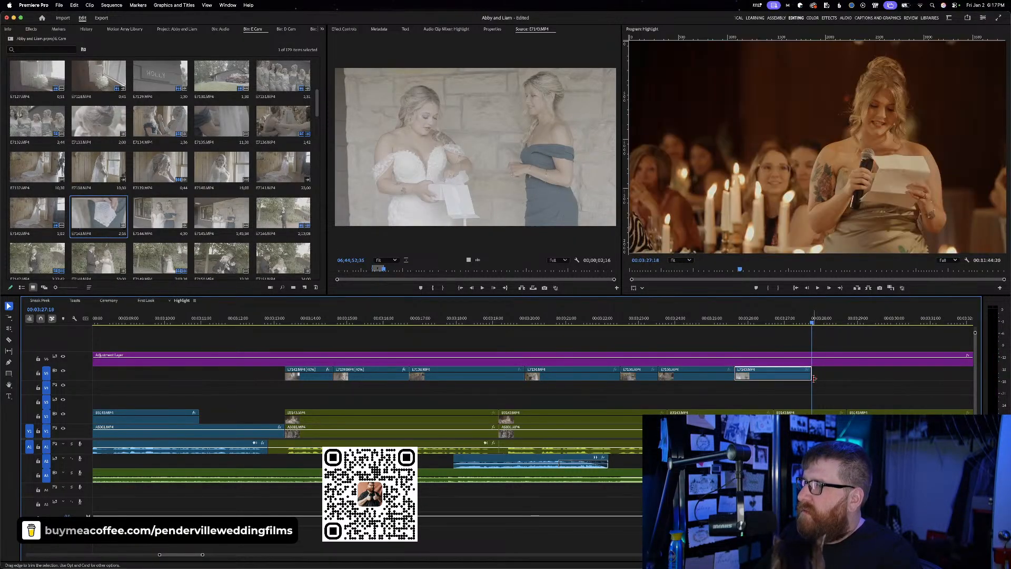
# Mark a wider 00;00;01;06 moment of the bride holding the gift in E7143.MP4, place it at 00:03:27:18 and play it back
pyautogui.moveTo(398, 265); pyautogui.dragTo(519, 257)
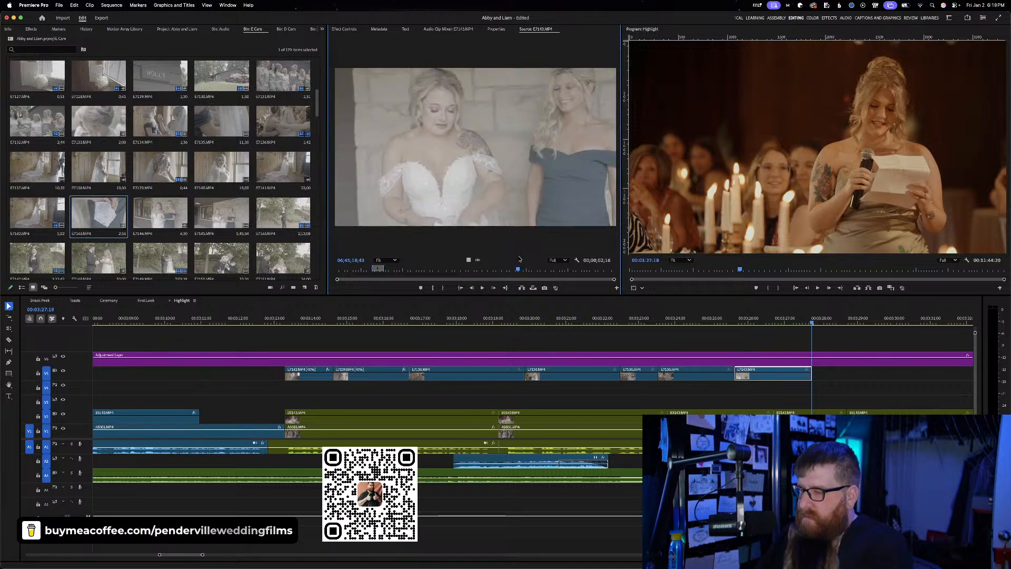
pyautogui.press('space')
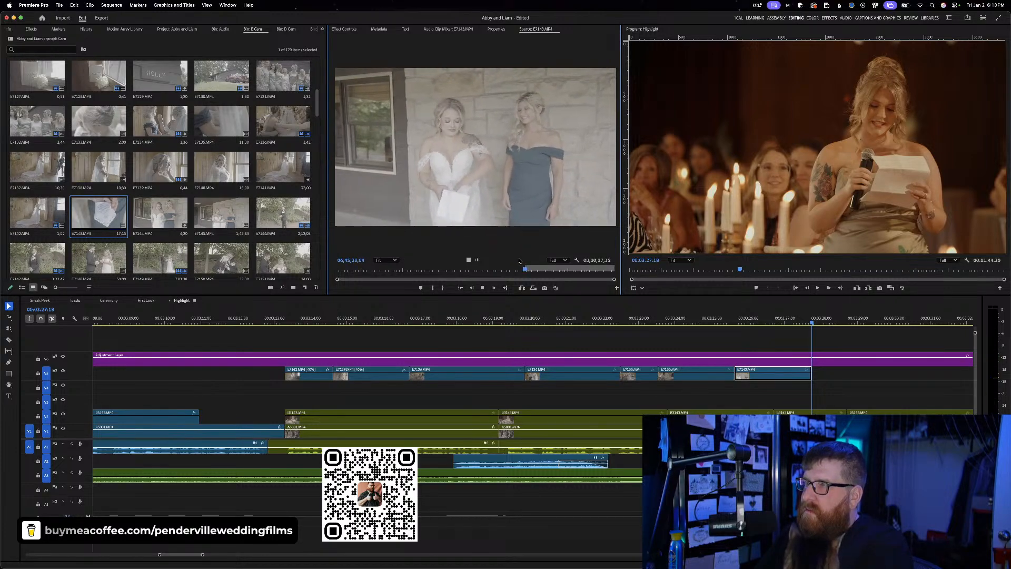
pyautogui.press('space')
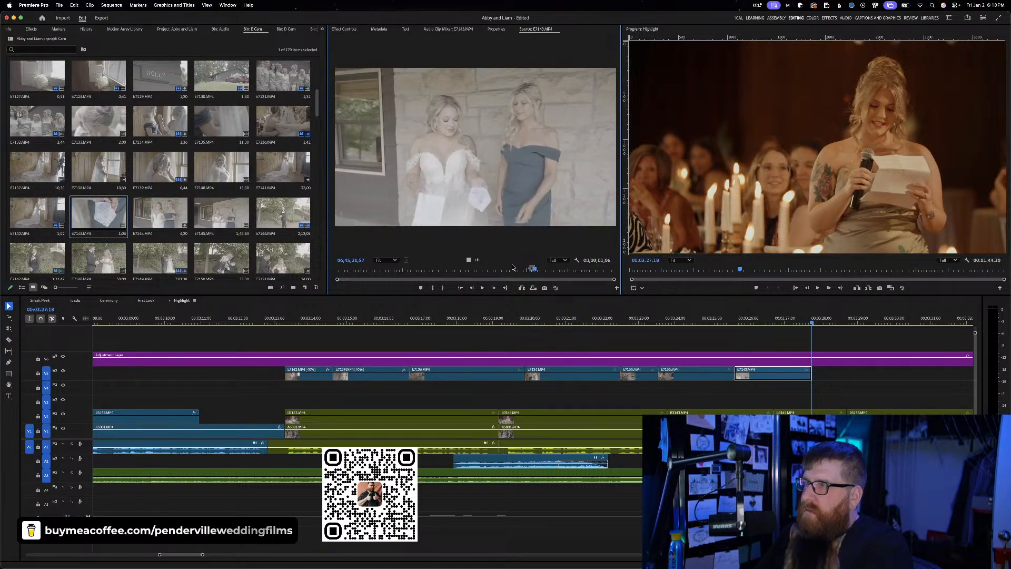
pyautogui.moveTo(478, 260); pyautogui.dragTo(815, 373)
pyautogui.moveTo(796, 320); pyautogui.dragTo(785, 315)
pyautogui.press('space')
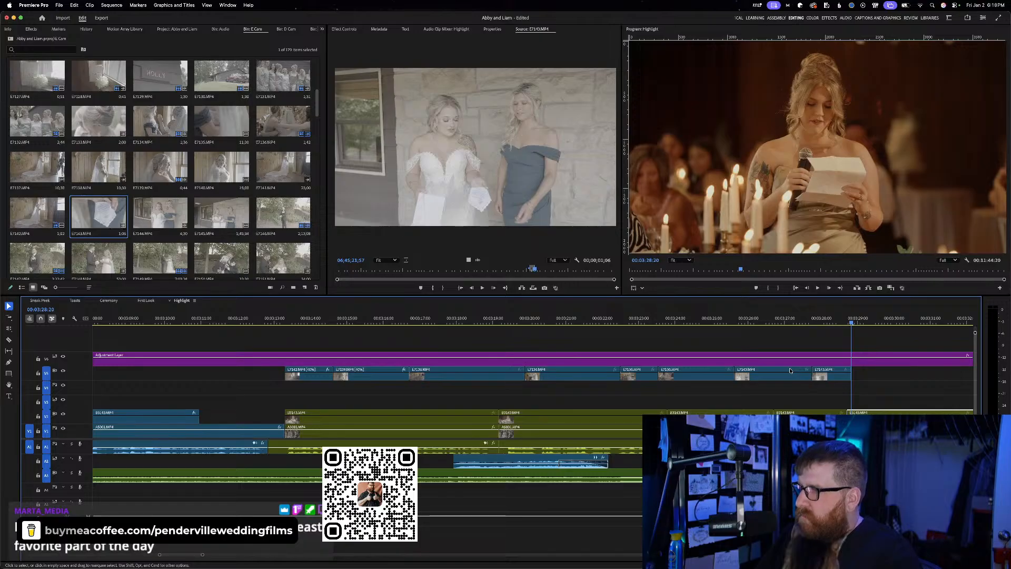
# Mark a 00;00;01;16 range of the handkerchief close-up near the end of E7143.MP4 and place it on V5 at 00:03:28:20
pyautogui.click(563, 270)
pyautogui.moveTo(565, 270); pyautogui.dragTo(576, 270)
pyautogui.press('space')
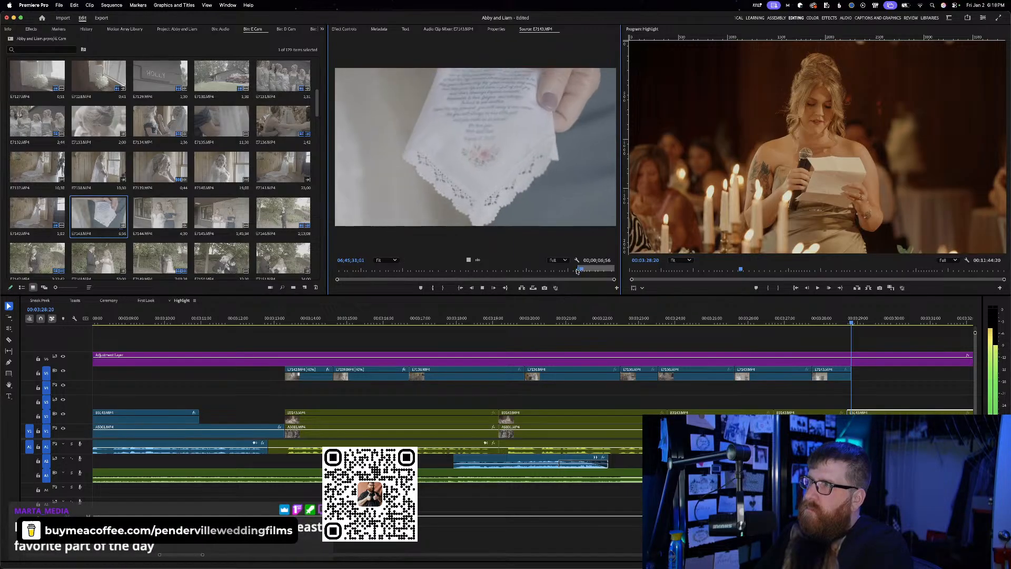
pyautogui.press('space')
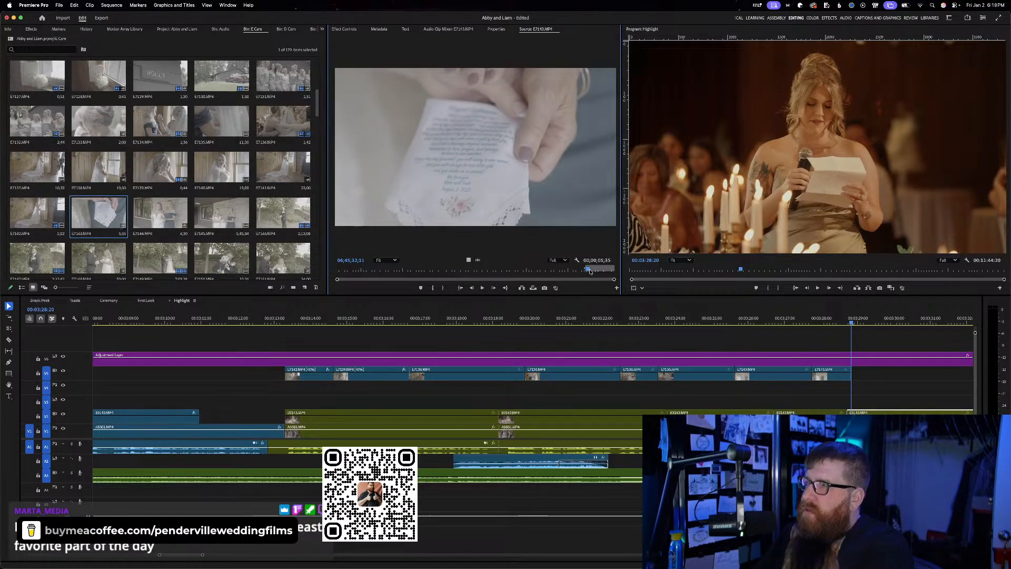
pyautogui.press('space')
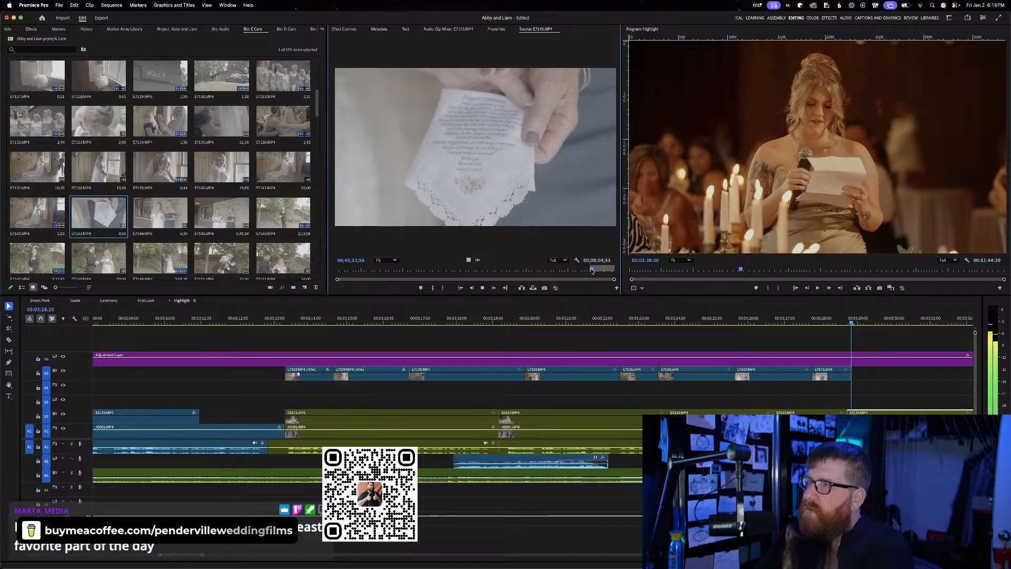
pyautogui.click(468, 259)
pyautogui.press('i')
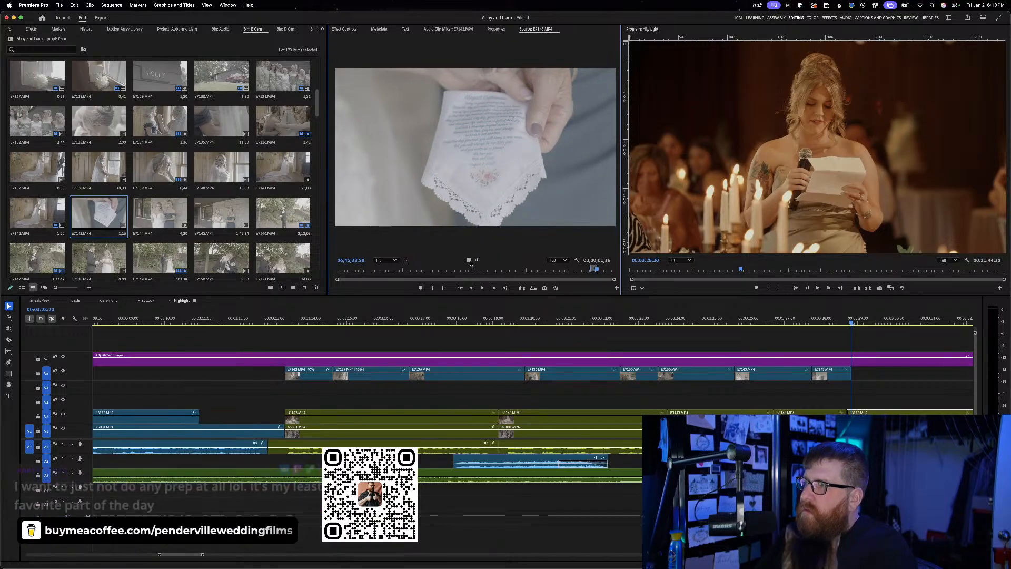
pyautogui.moveTo(470, 262); pyautogui.dragTo(794, 336)
pyautogui.moveTo(856, 372); pyautogui.dragTo(859, 378)
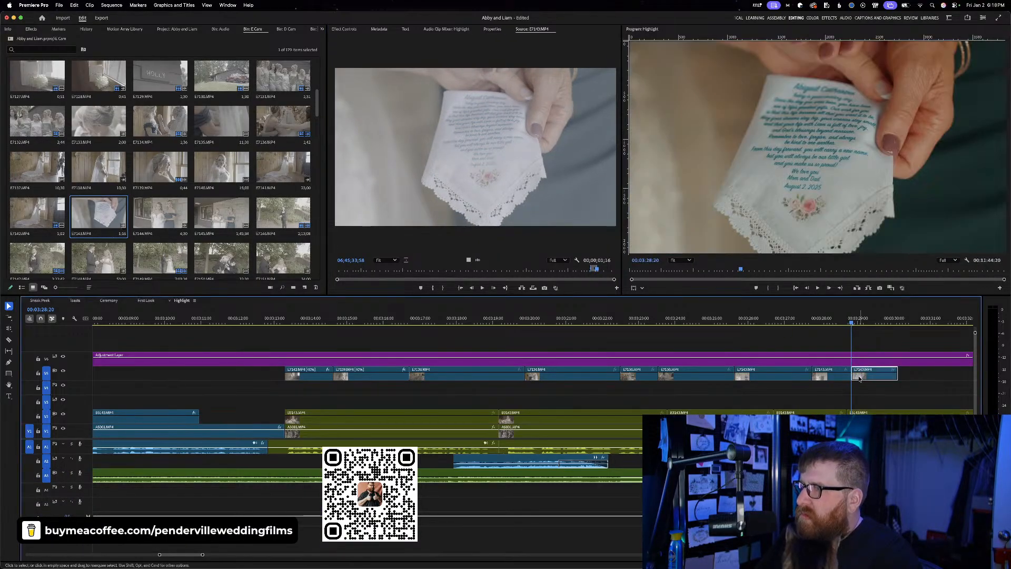
# Slow the handkerchief close-up clip to 40% speed and play it back
pyautogui.press('super+r')
pyautogui.write('40')
pyautogui.press('Return')
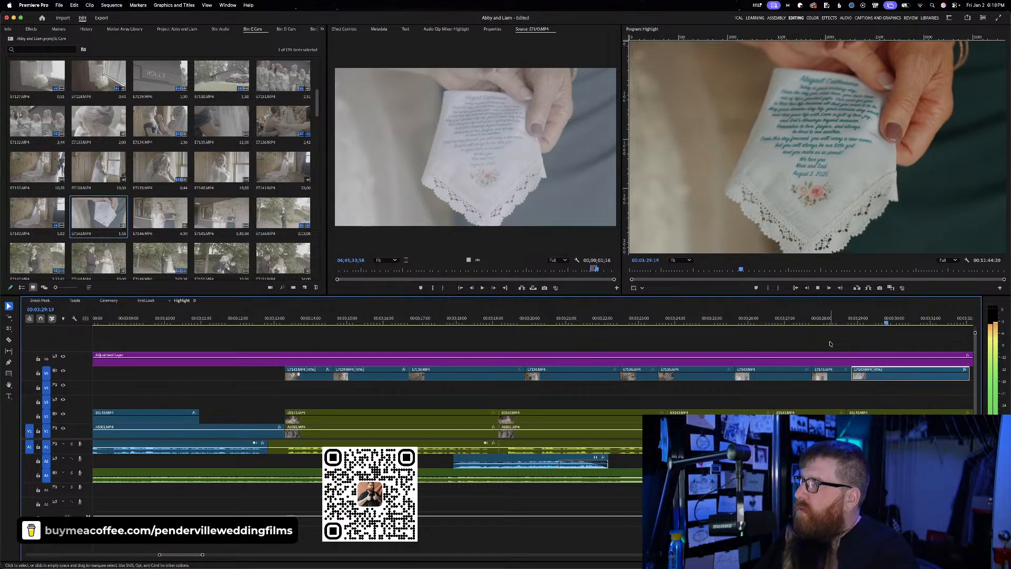
pyautogui.press('space')
# Trim the end of the handkerchief clip to 00:03:30:22 and save the project
pyautogui.hscroll(5, 799, 389)
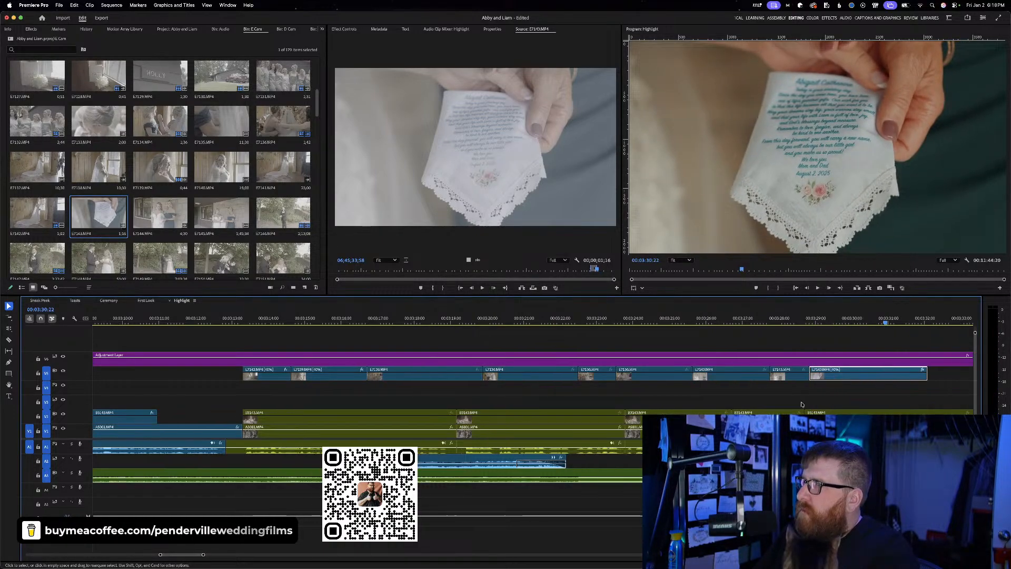
pyautogui.moveTo(796, 372); pyautogui.dragTo(758, 375)
pyautogui.press('super+s')
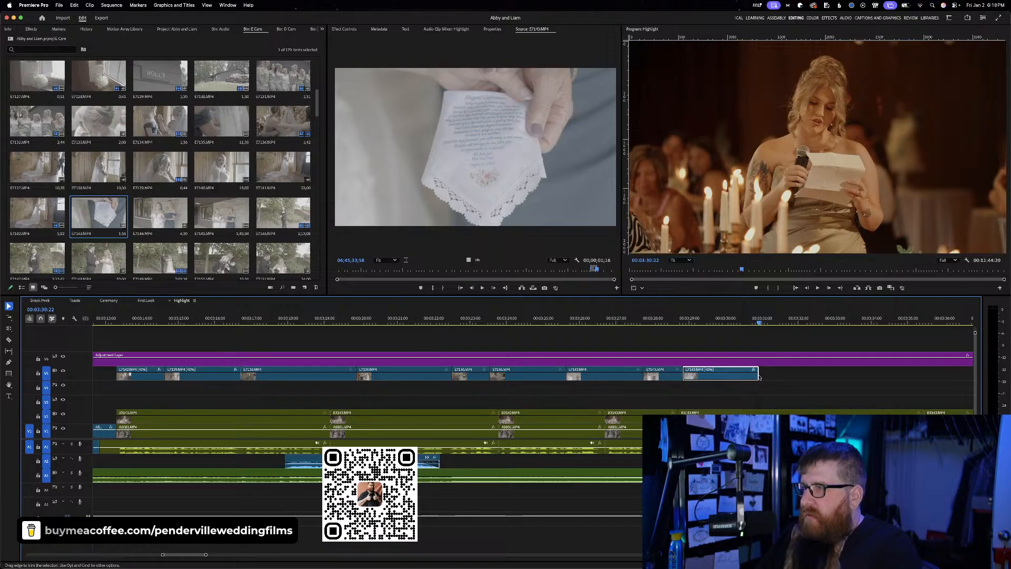
pyautogui.hscroll(3, 770, 396)
pyautogui.press('super+s')
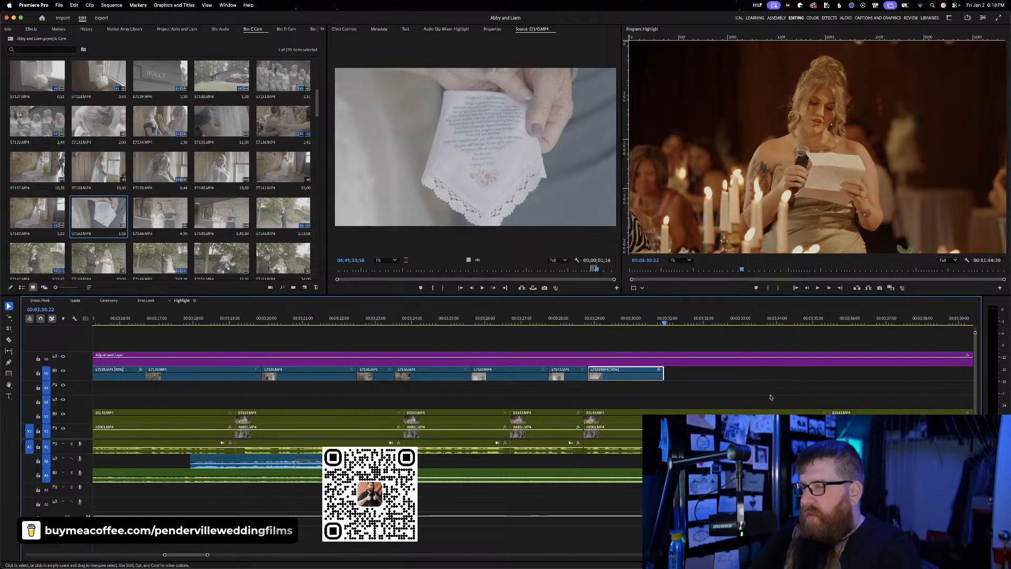
# Mark a 00;00;01;45 range of the bride and the woman in green with the handkerchief in E7145.MP4 and place it after the handkerchief close-up
pyautogui.click(650, 320)
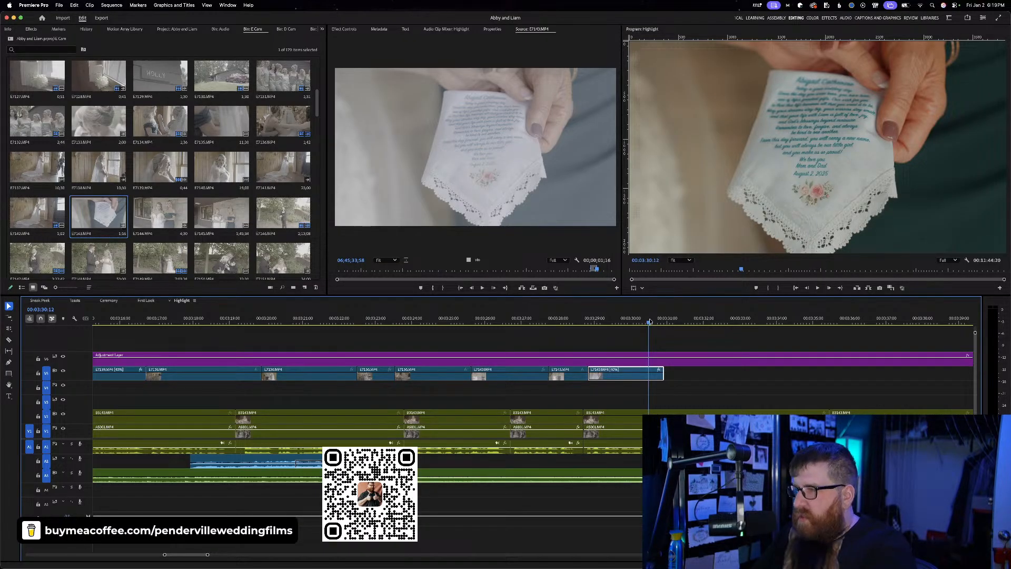
pyautogui.click(574, 323)
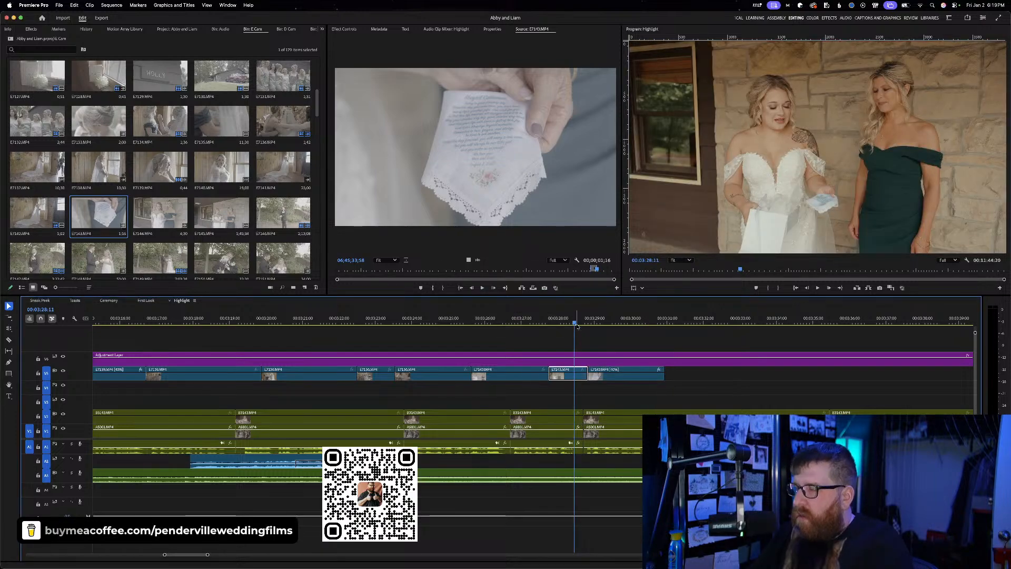
pyautogui.moveTo(622, 321); pyautogui.dragTo(644, 322)
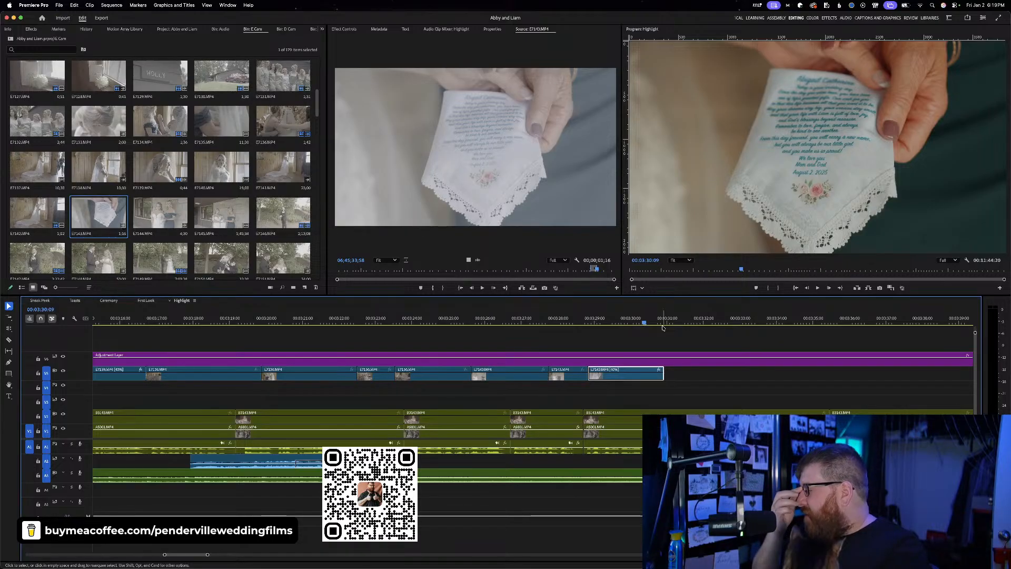
pyautogui.moveTo(658, 320); pyautogui.dragTo(691, 321)
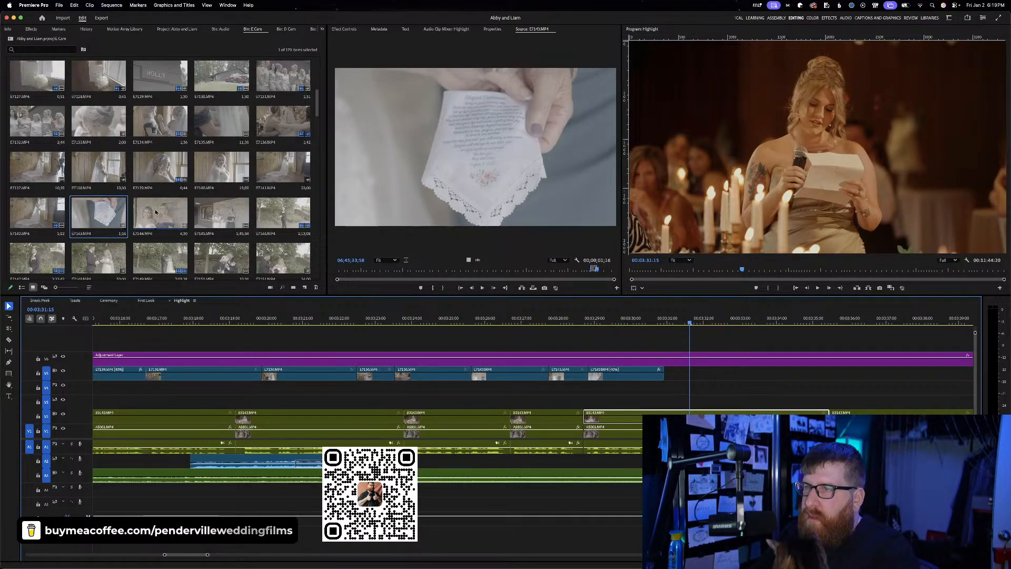
pyautogui.doubleClick(223, 211)
pyautogui.moveTo(354, 271); pyautogui.dragTo(387, 267)
pyautogui.press('i')
pyautogui.press('space')
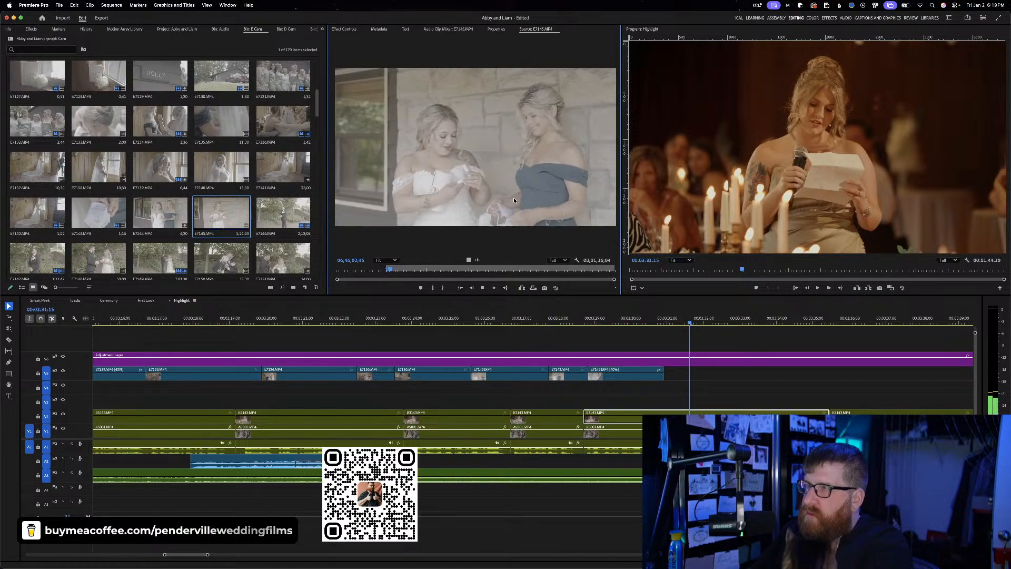
pyautogui.press('o')
pyautogui.press('space')
pyautogui.moveTo(468, 259); pyautogui.dragTo(665, 351)
# Play back the cut from 00:03:30:16 and extend the end of the new E7145.MP4 clip to 00:03:33:01
pyautogui.click(656, 322)
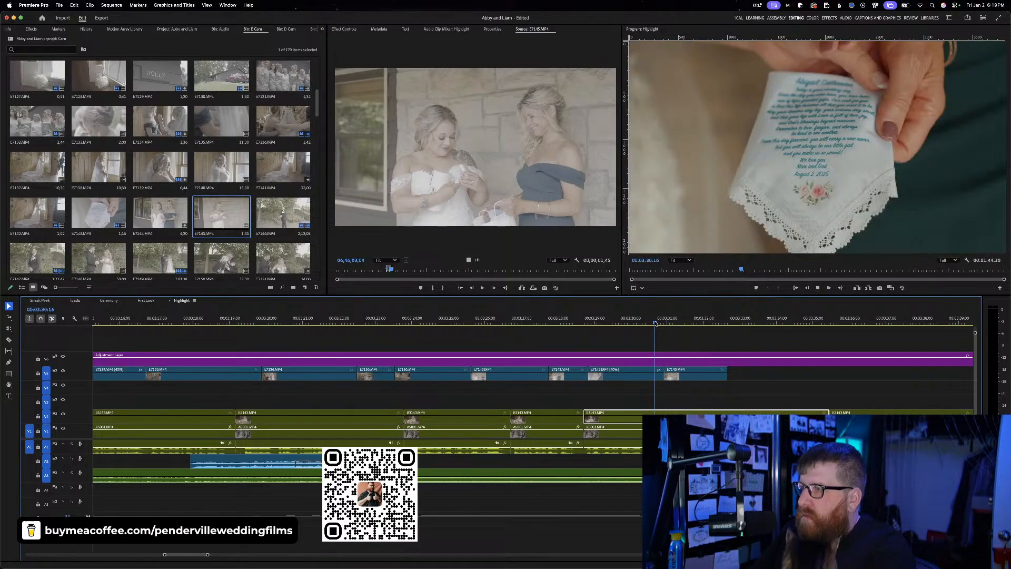
pyautogui.press('space')
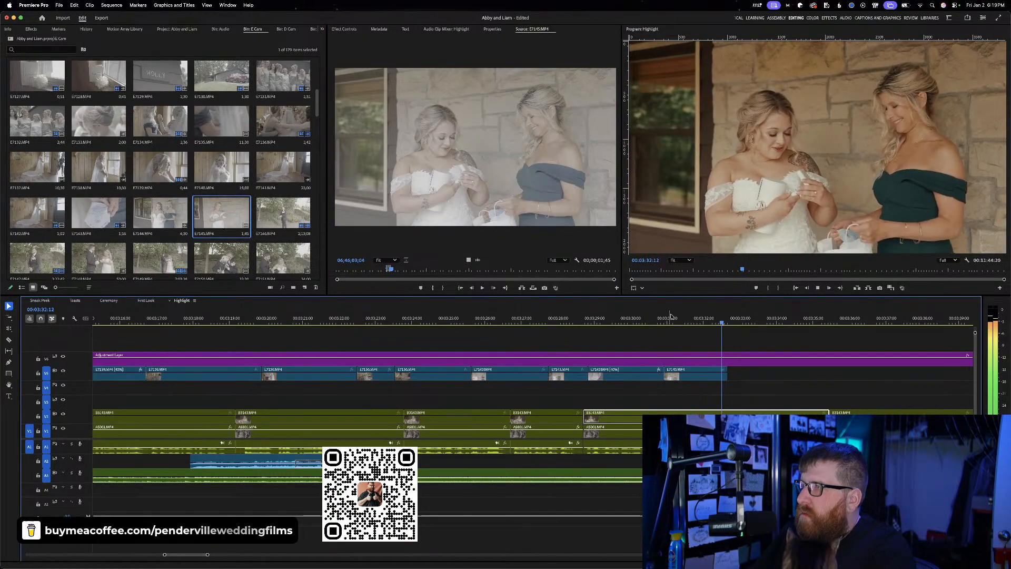
pyautogui.press('space')
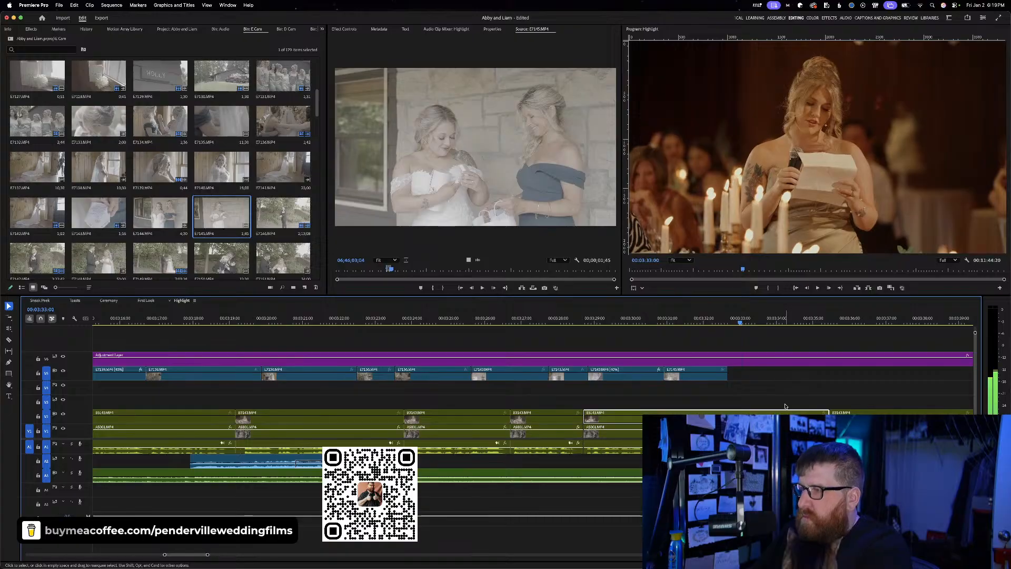
pyautogui.moveTo(727, 374); pyautogui.dragTo(738, 377)
# Play the speech on to 00:03:38:13 to find the next B-roll spot and save the project
pyautogui.scroll(-5, 739, 378)
pyautogui.hscroll(5, 738, 378)
pyautogui.press('space')
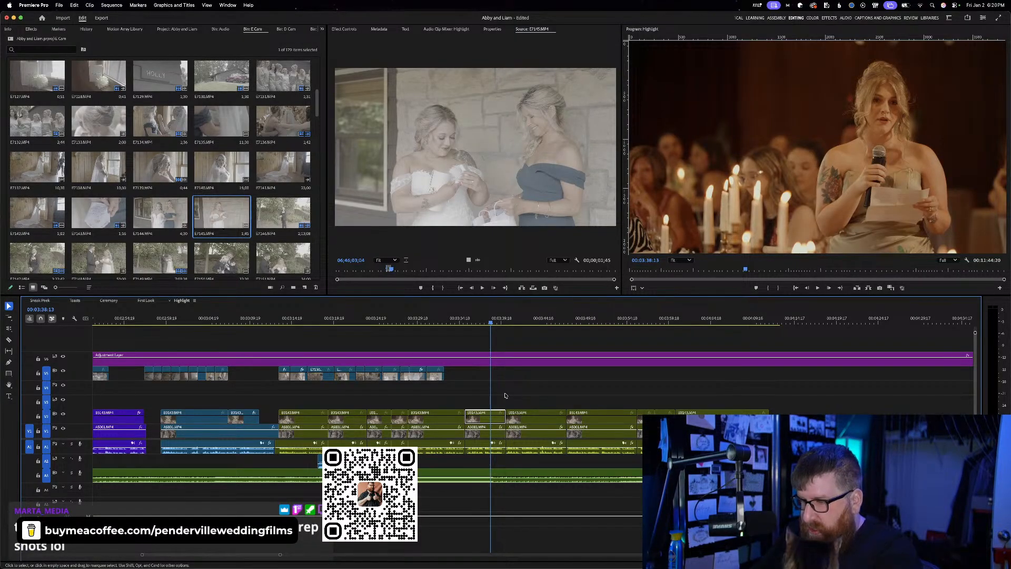
pyautogui.press('super+s')
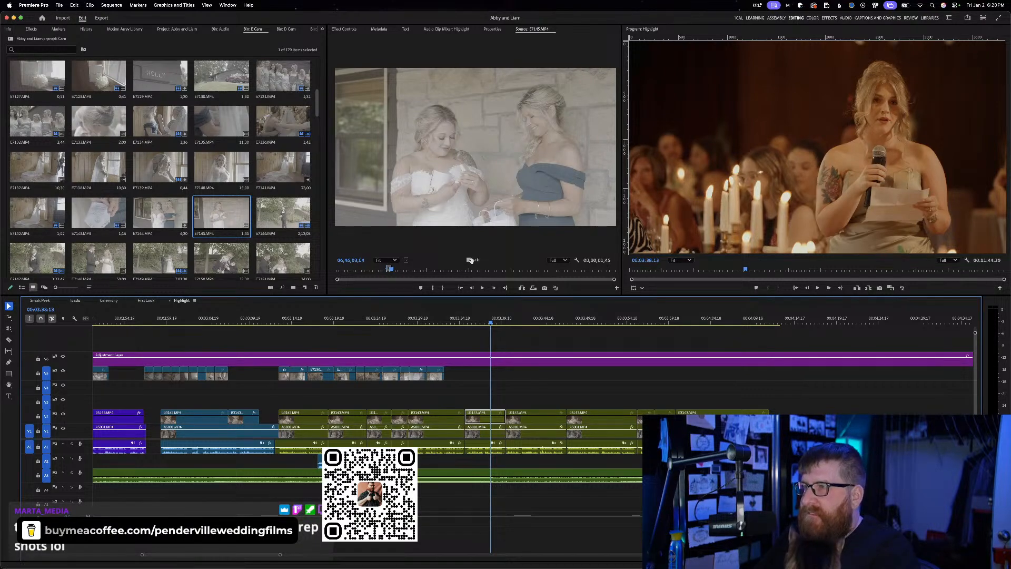
# Mark a 00;00;01;04 range of the bride's "Open Me First" gift box in E7145.MP4 and place it after the last B-roll clip
pyautogui.moveTo(397, 270); pyautogui.dragTo(448, 267)
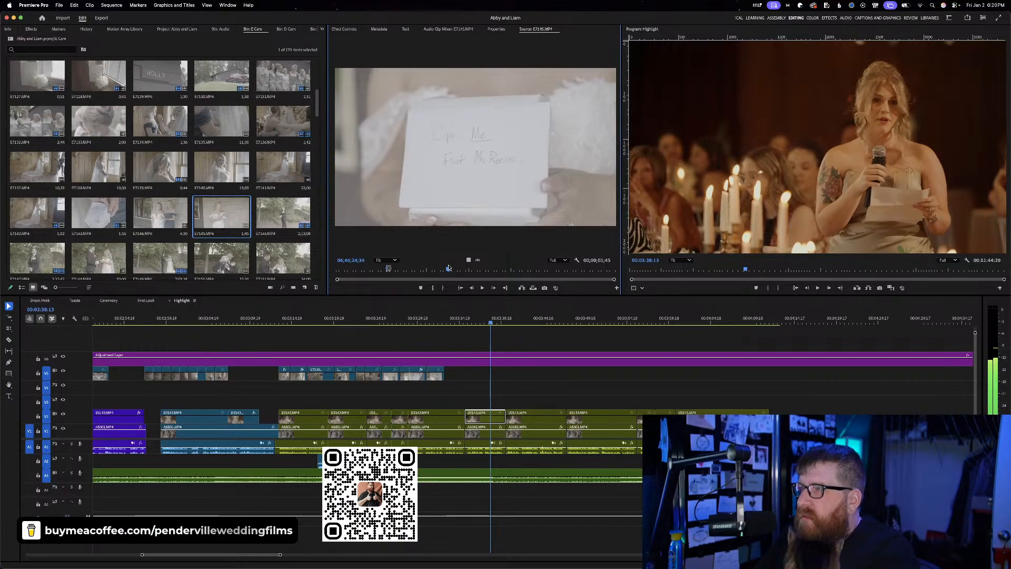
pyautogui.press('i')
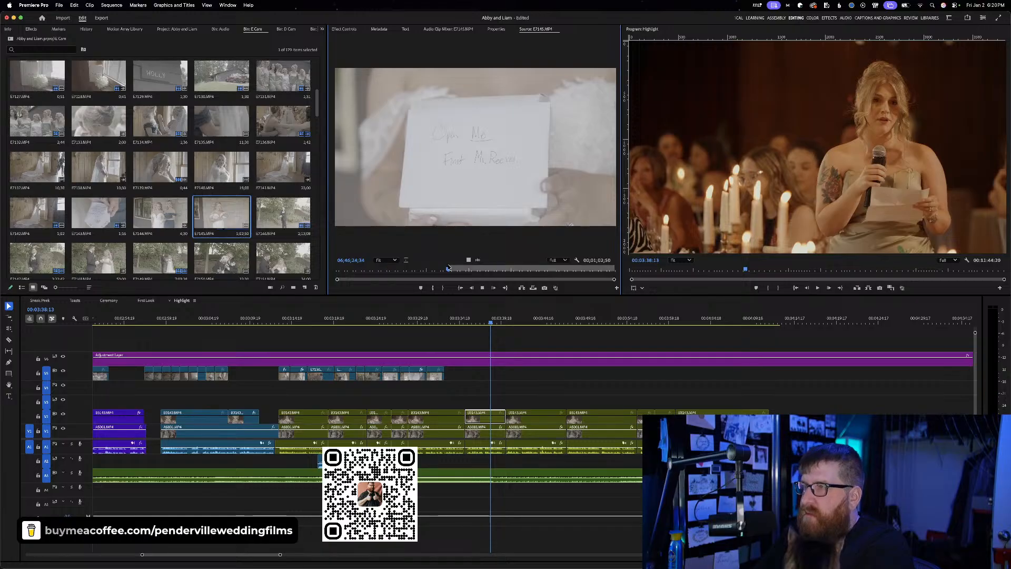
pyautogui.press('space')
pyautogui.press('space')
pyautogui.press('o')
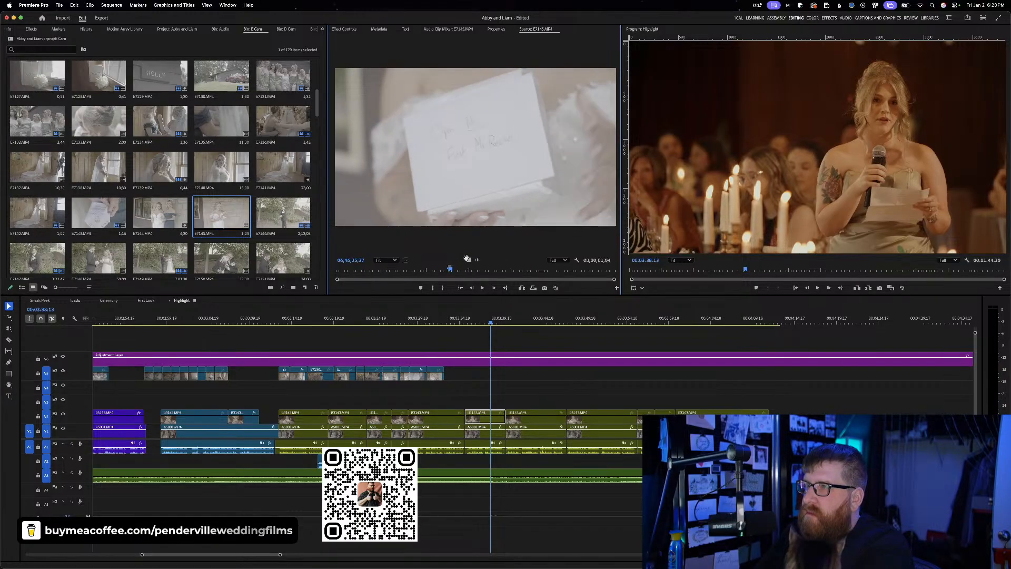
pyautogui.moveTo(469, 259); pyautogui.dragTo(448, 377)
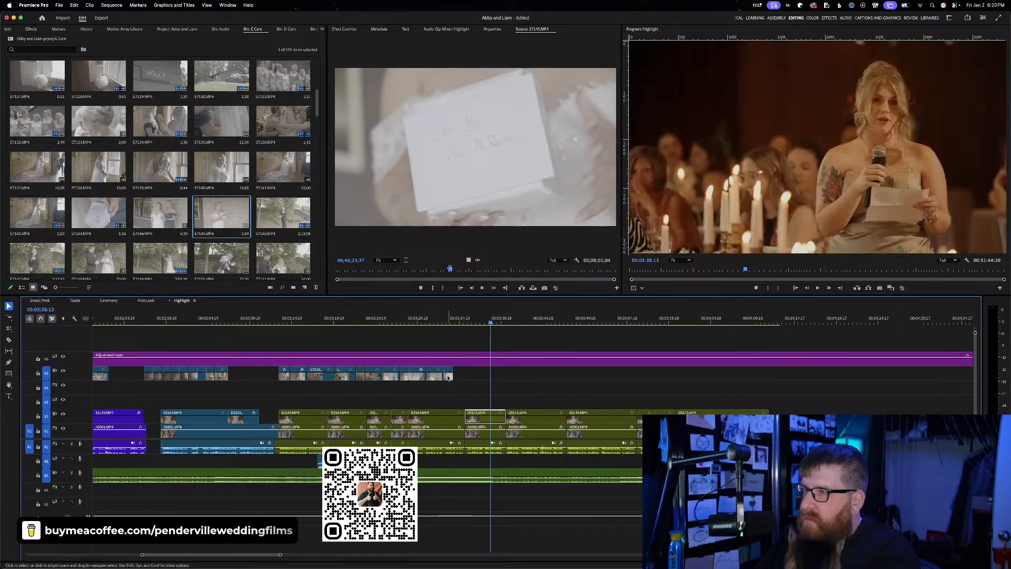
# Set the speed of the "Open Me First" box clip to 40% and play back the cut into it
pyautogui.press('super+r')
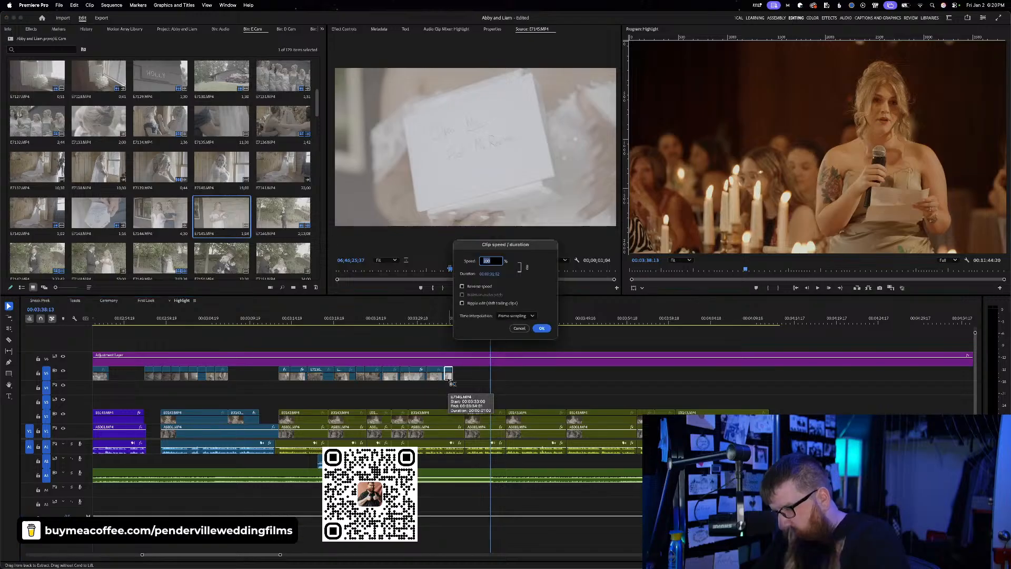
pyautogui.write('40')
pyautogui.press('Return')
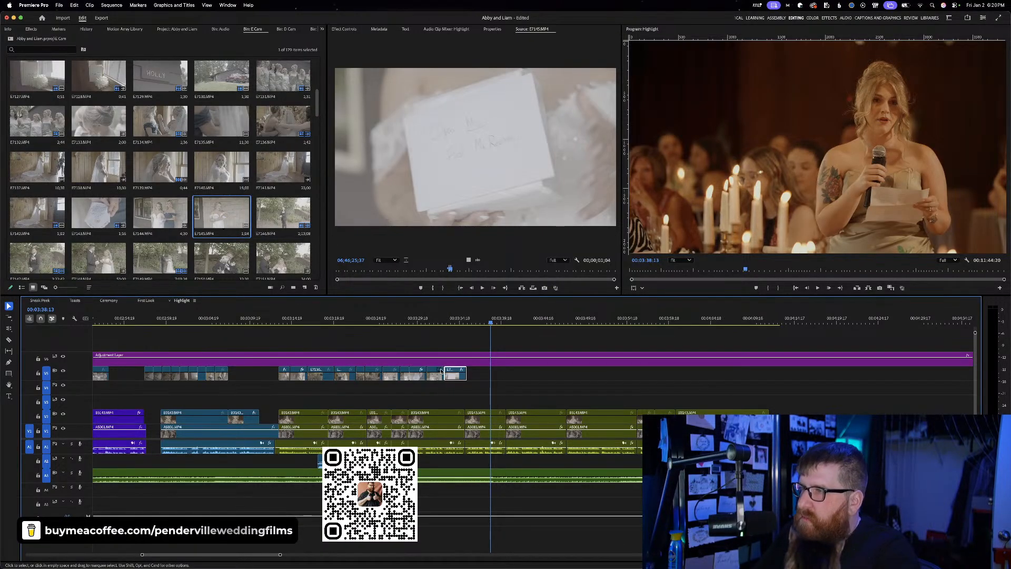
pyautogui.click(440, 321)
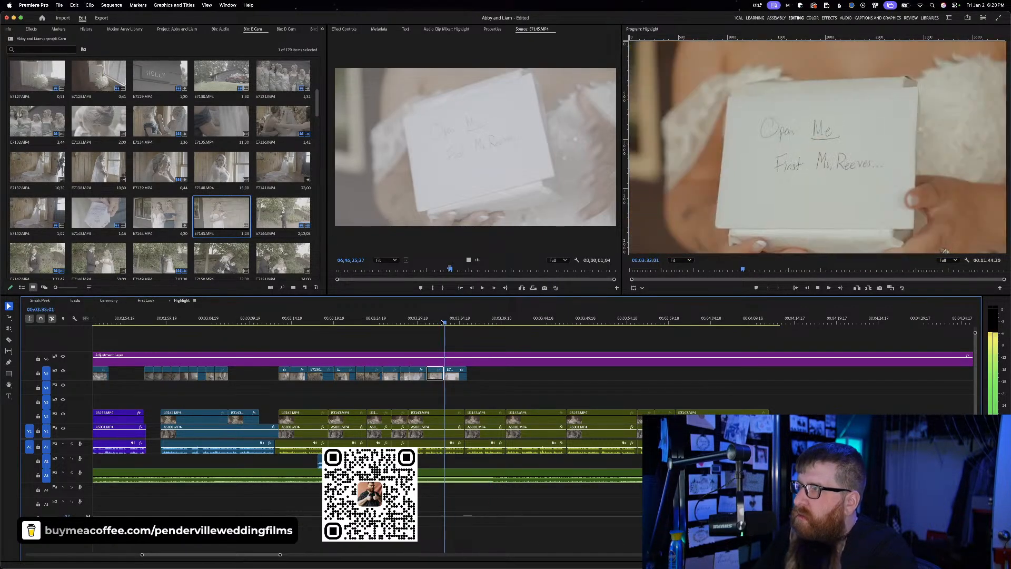
pyautogui.press('space')
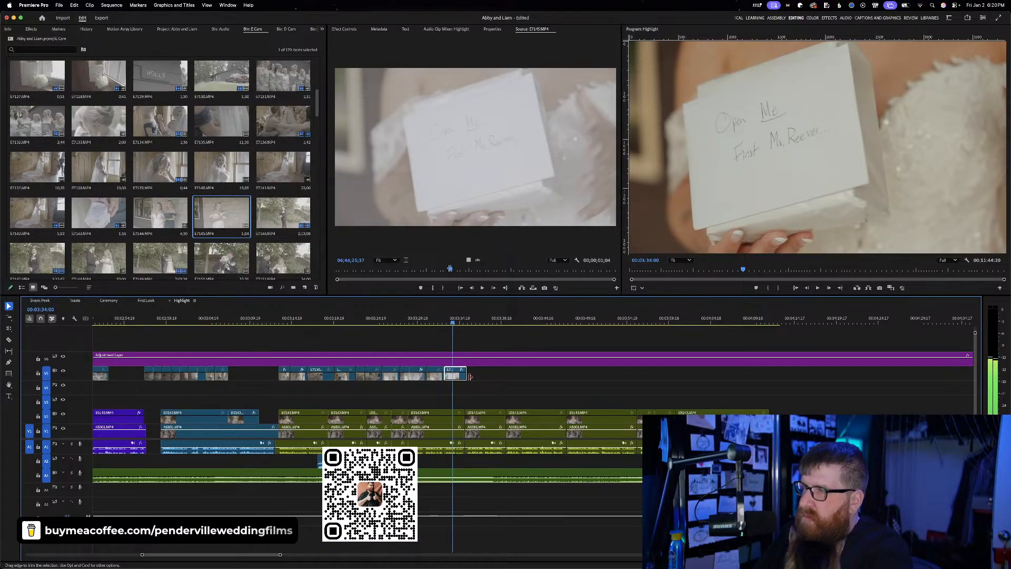
# Trim the end of the "Open Me First" box clip to 00:03:34:02 and slip its footage with the Slip tool
pyautogui.click(468, 376)
pyautogui.press('super+z')
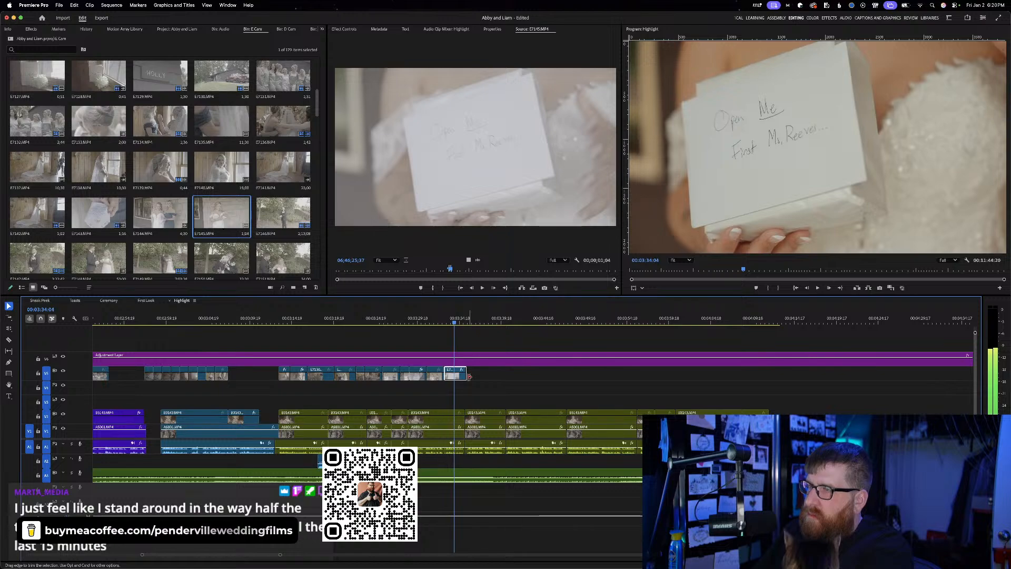
pyautogui.click(469, 376)
pyautogui.moveTo(470, 376); pyautogui.dragTo(385, 377)
pyautogui.press('y')
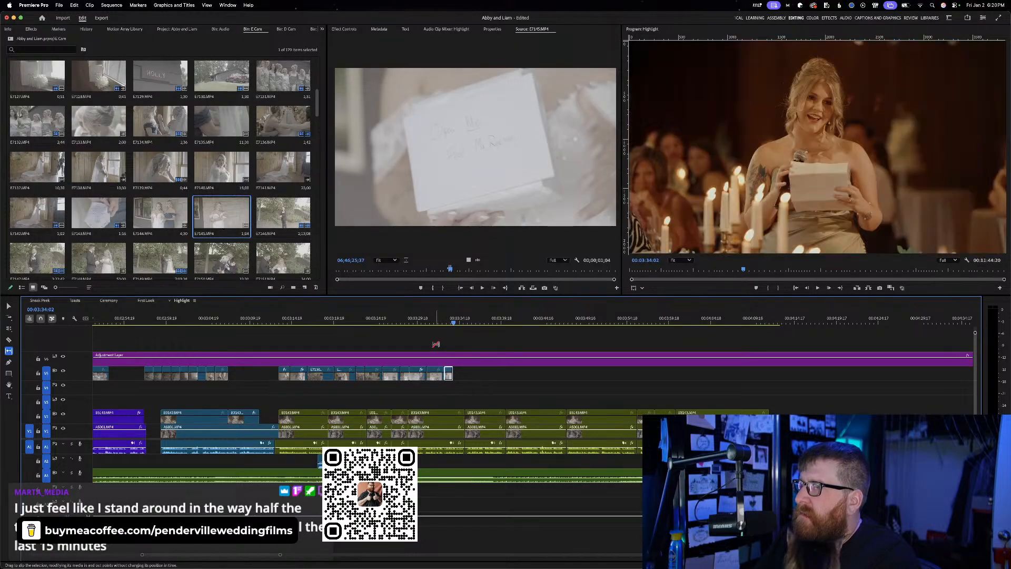
# Mark a 00;00;01;55 range of the bride reading the card in E7145.MP4, place it after the box clip, and save the project
pyautogui.moveTo(452, 271); pyautogui.dragTo(504, 272)
pyautogui.press('i')
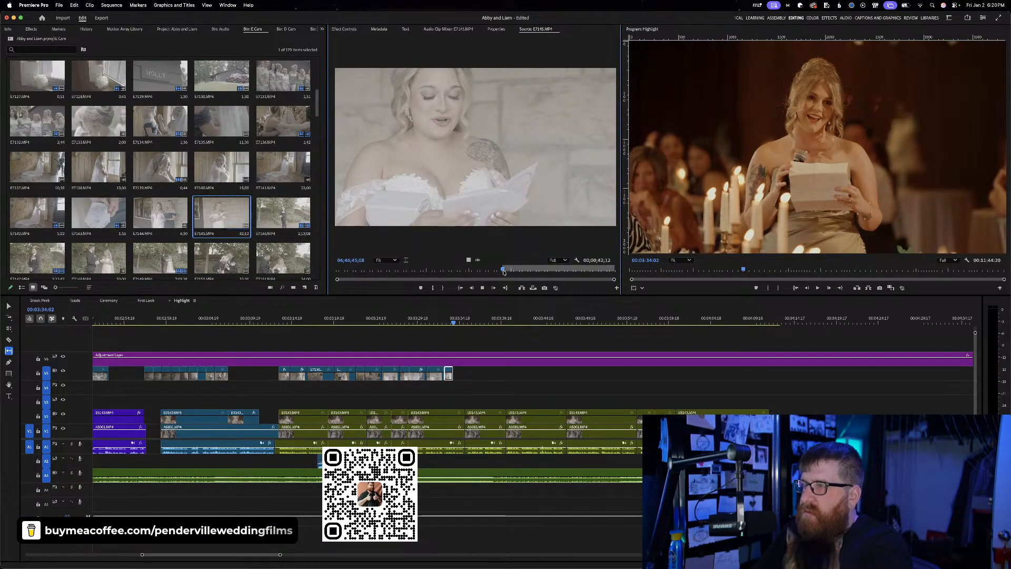
pyautogui.press('space')
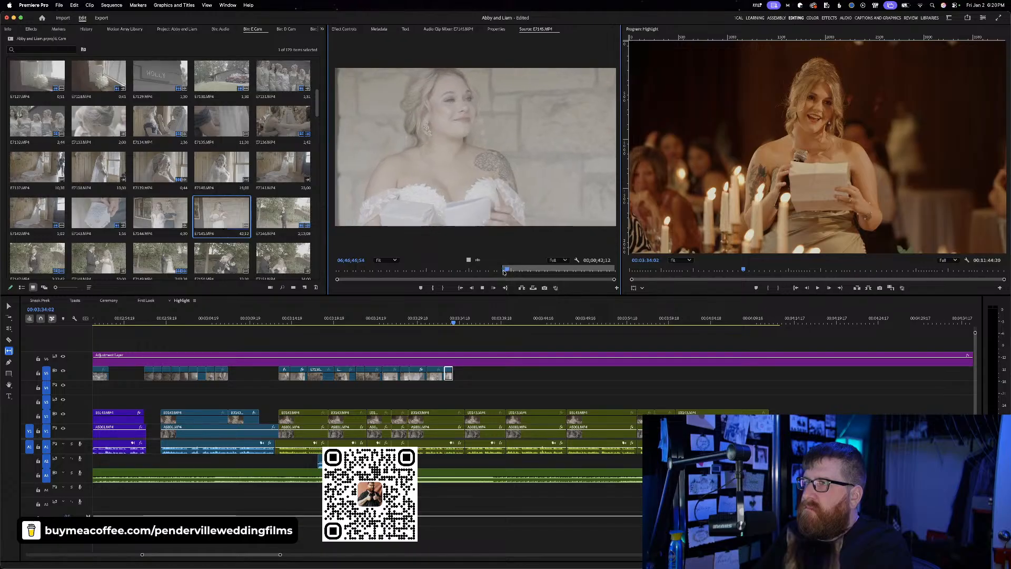
pyautogui.press('space')
pyautogui.press('o')
pyautogui.moveTo(477, 259); pyautogui.dragTo(461, 372)
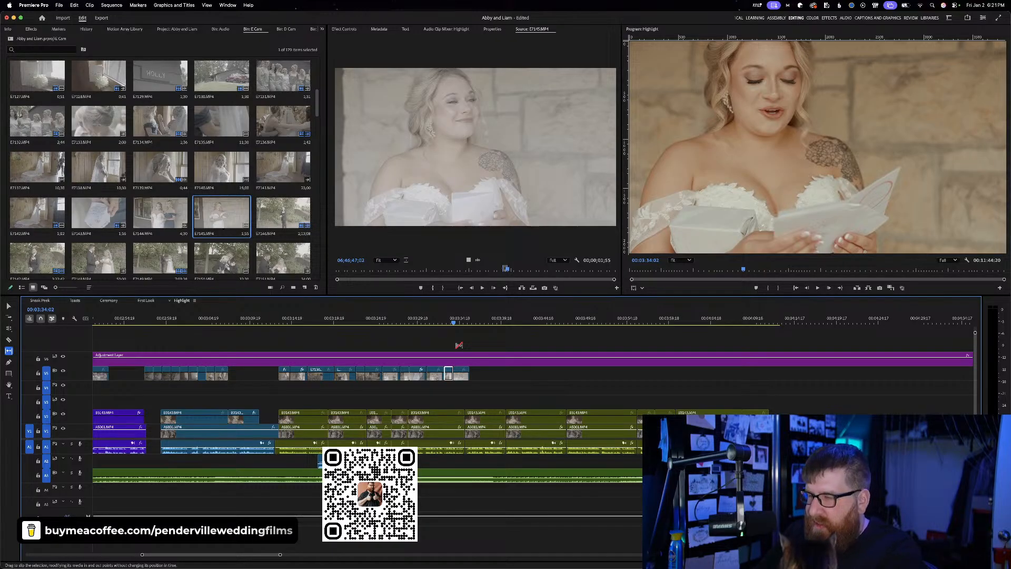
pyautogui.press('super+s')
pyautogui.press('v')
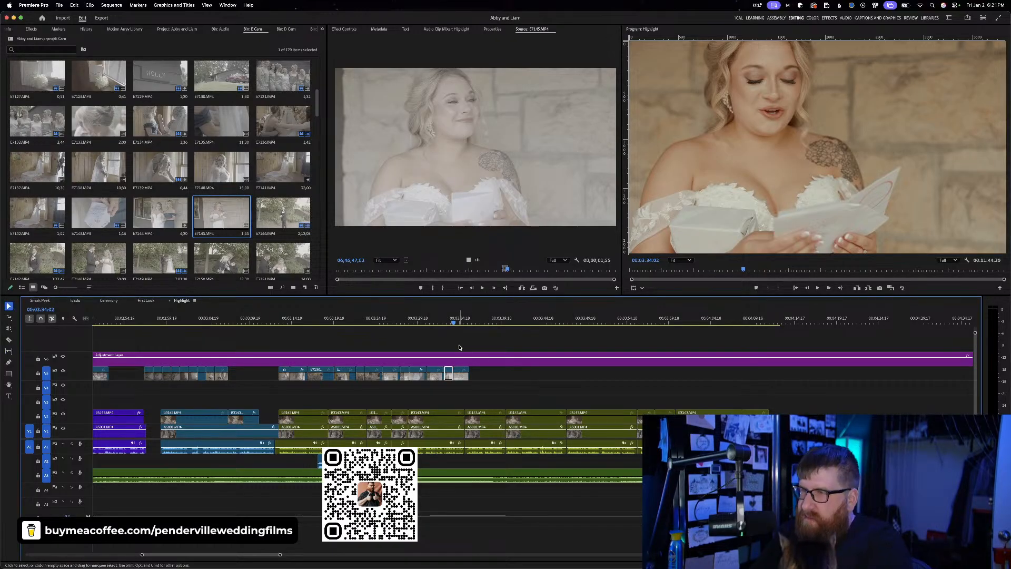
# Play back the cut from 00:03:33:19 and extend the end of the card-reading clip to 00:03:36:04
pyautogui.press('=')
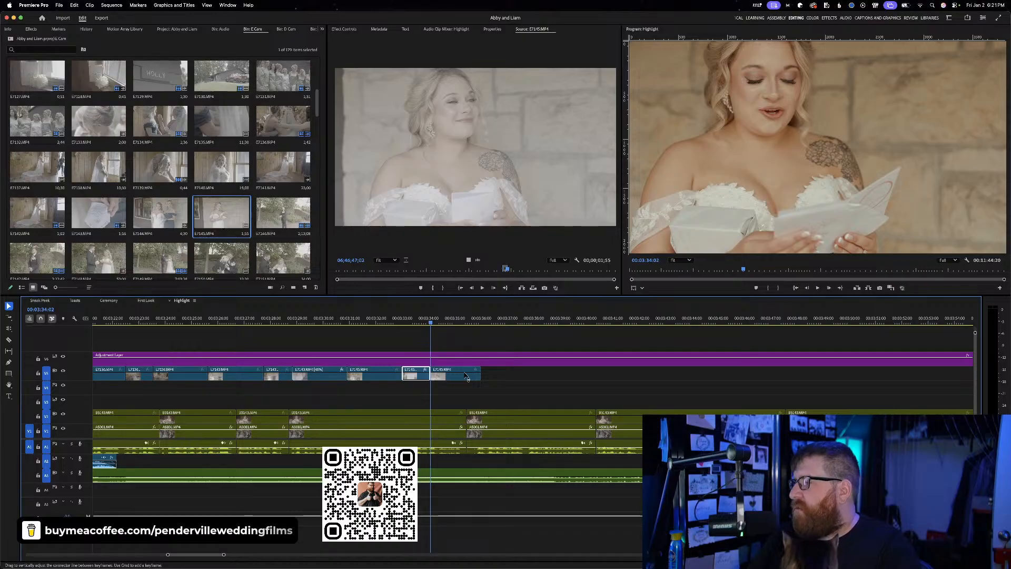
pyautogui.click(424, 322)
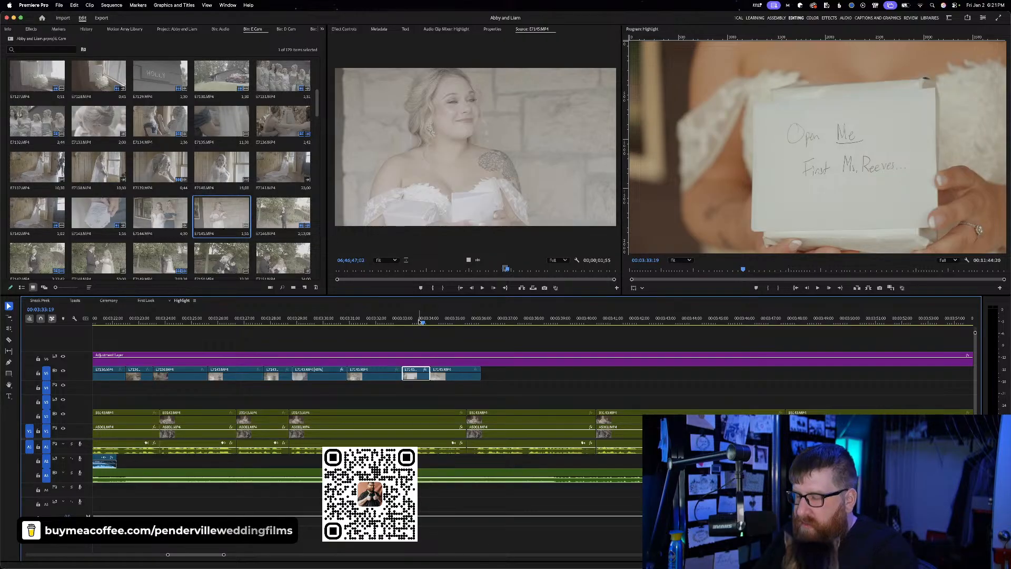
pyautogui.press('space')
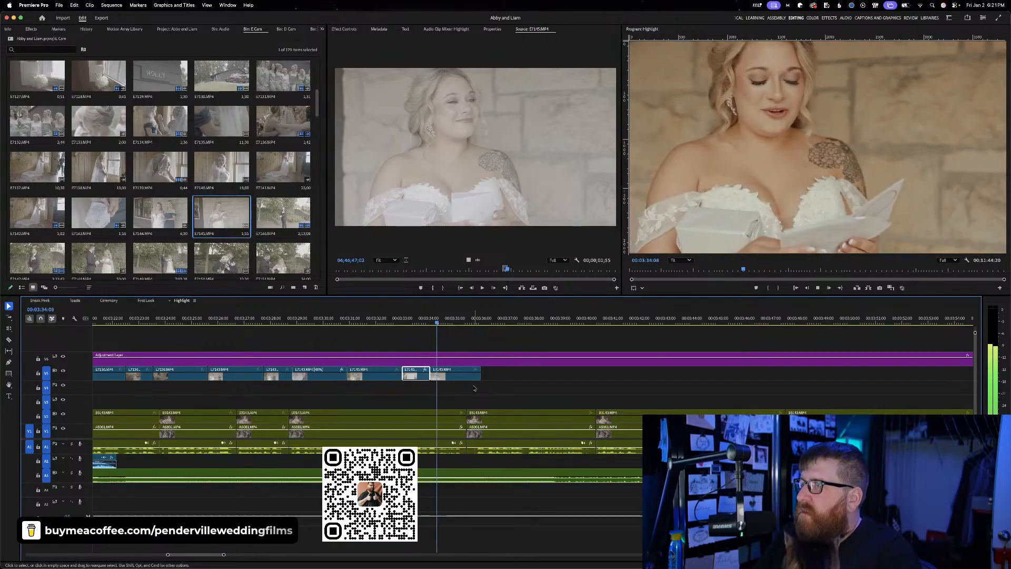
pyautogui.press('space')
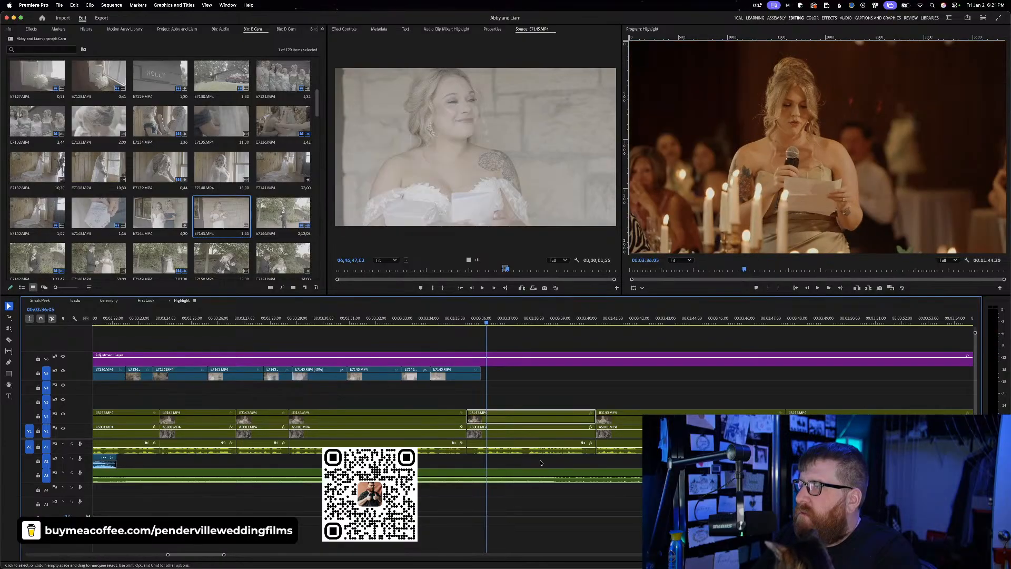
pyautogui.press('Left')
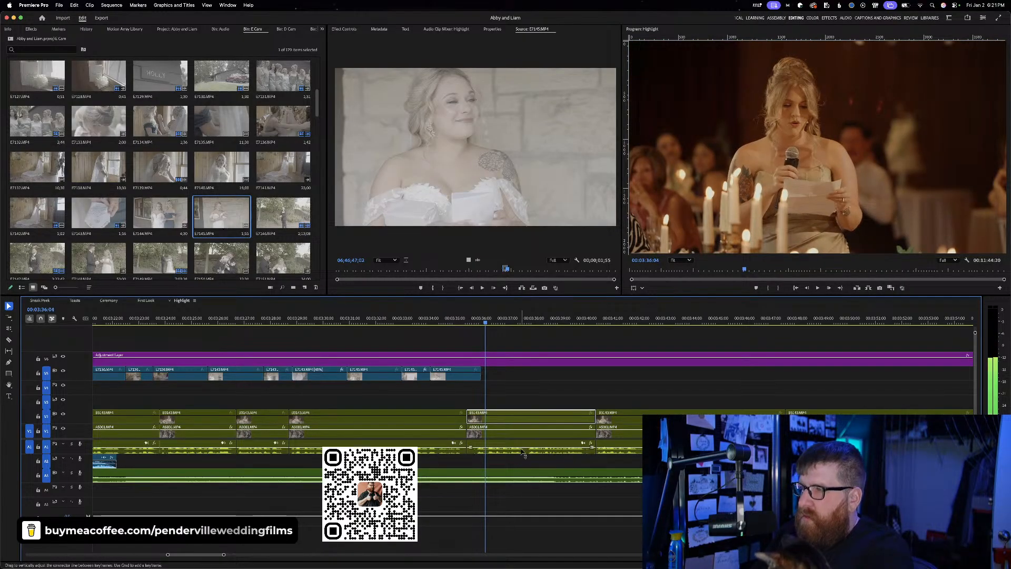
pyautogui.moveTo(479, 375); pyautogui.dragTo(485, 375)
# Mark a 00;00;01;12 range of the Alice in Wonderland box in E7145.MP4 and place it at 00:03:36:04 after the card-reading clip
pyautogui.moveTo(505, 270); pyautogui.dragTo(594, 264)
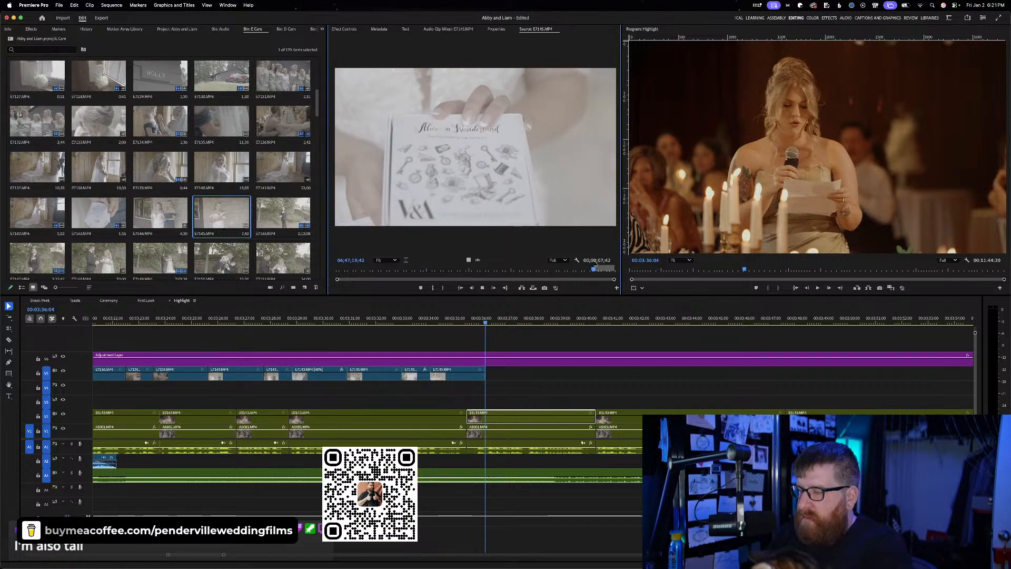
pyautogui.press('space')
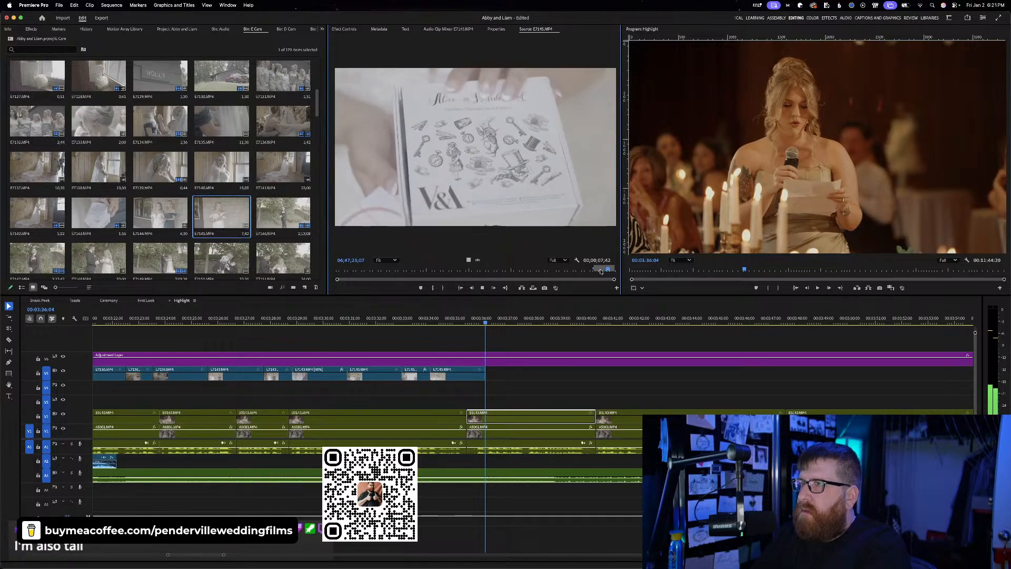
pyautogui.press('o')
pyautogui.moveTo(602, 270); pyautogui.dragTo(491, 377)
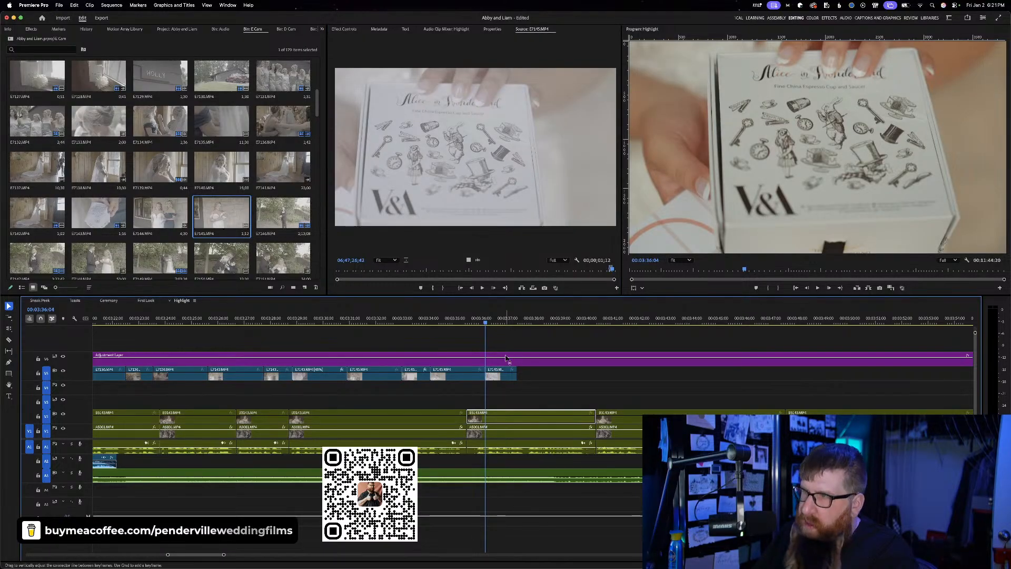
pyautogui.click(505, 379)
pyautogui.press('super+r')
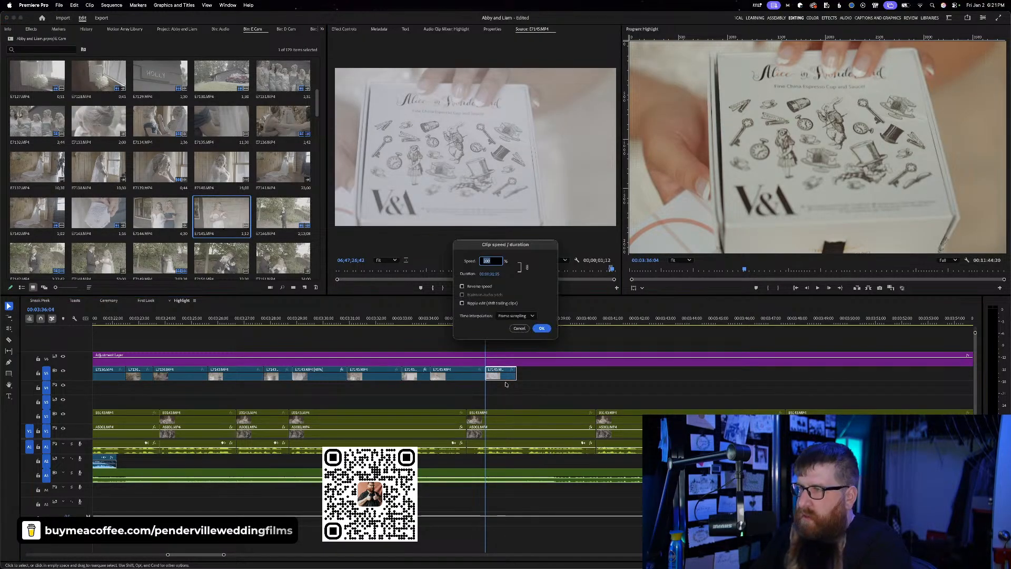
pyautogui.write('0.1')
pyautogui.press('Return')
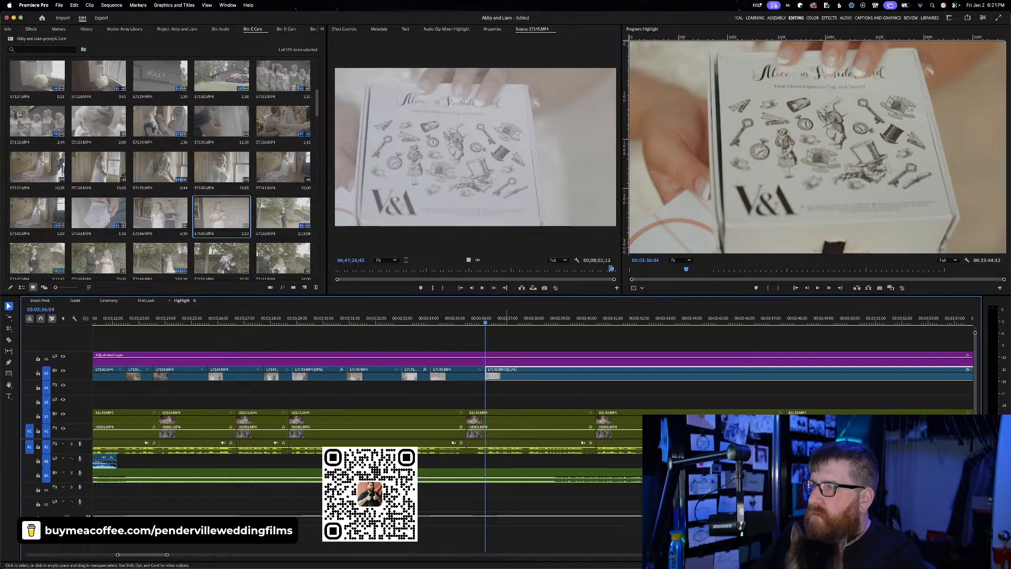
pyautogui.press('super+z')
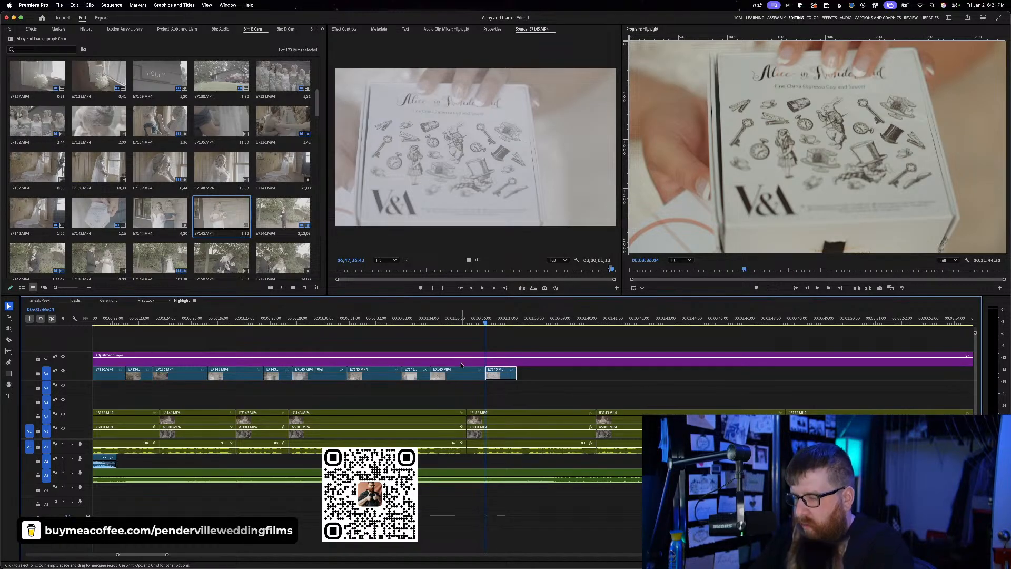
# Set the speed of the Alice in Wonderland box clip to 40% and play back the cut into it
pyautogui.press('super+r')
pyautogui.write('40')
pyautogui.press('Return')
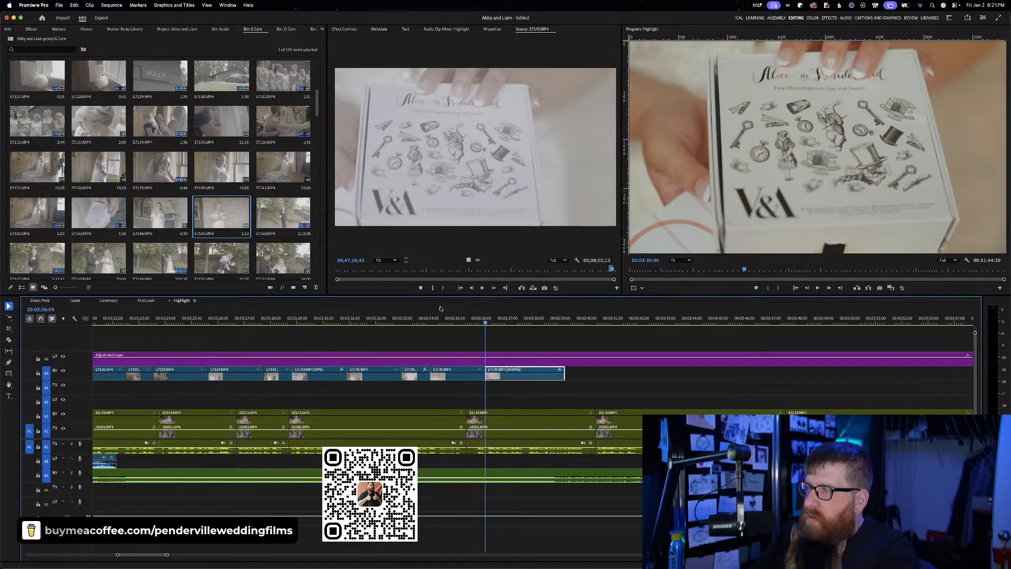
pyautogui.press('space')
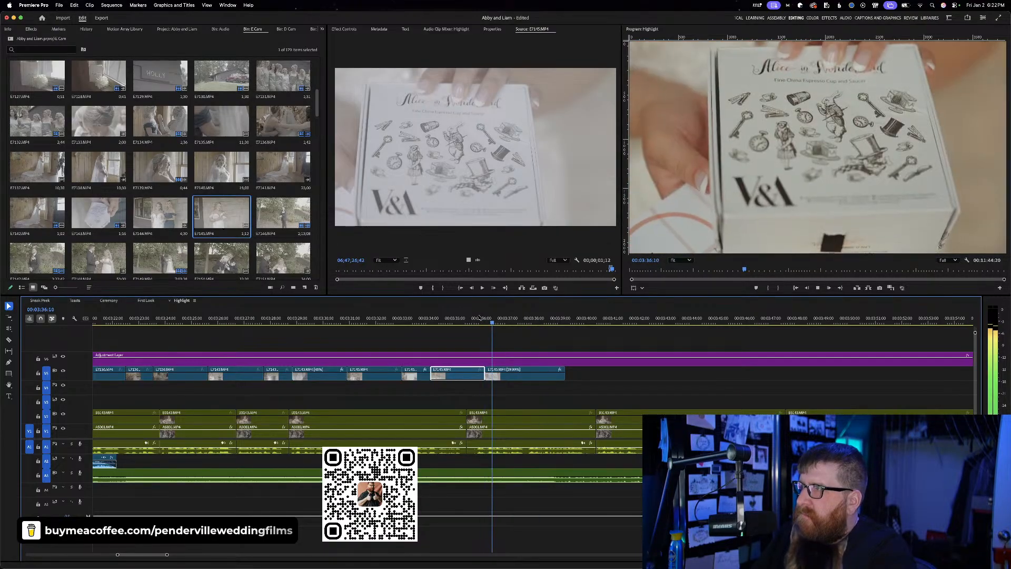
# Move the Alice in Wonderland box clip to start at 00:03:37:06, re-enter its speed as 40%, and save the project
pyautogui.click(518, 384)
pyautogui.moveTo(517, 380); pyautogui.dragTo(546, 385)
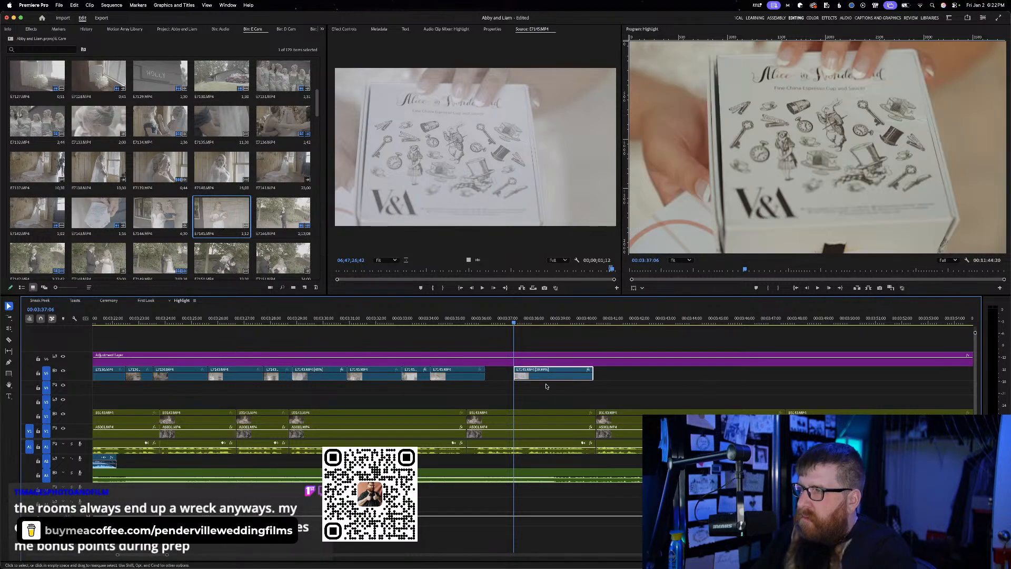
pyautogui.press('super+r')
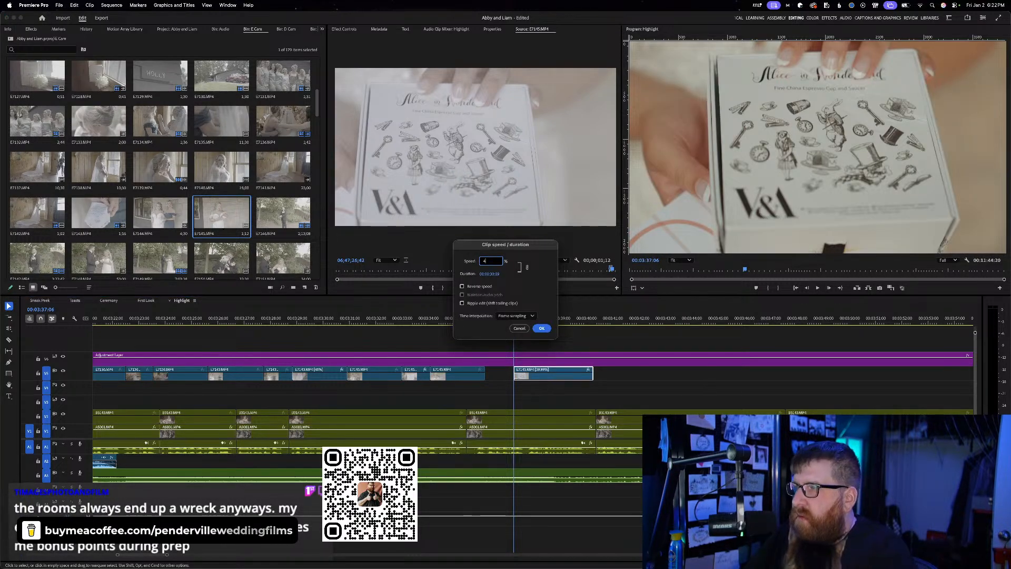
pyautogui.press('Return')
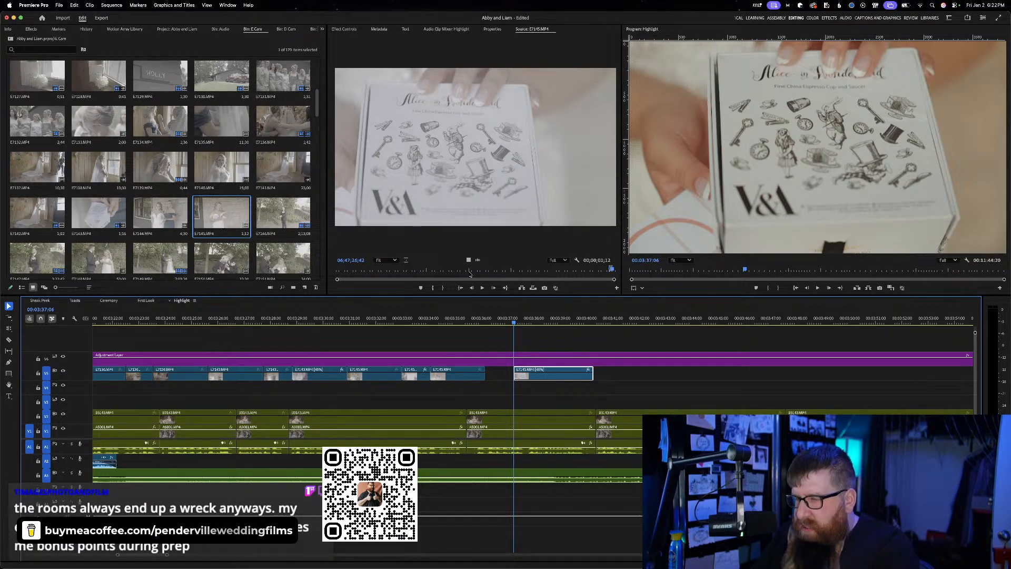
pyautogui.press('super+s')
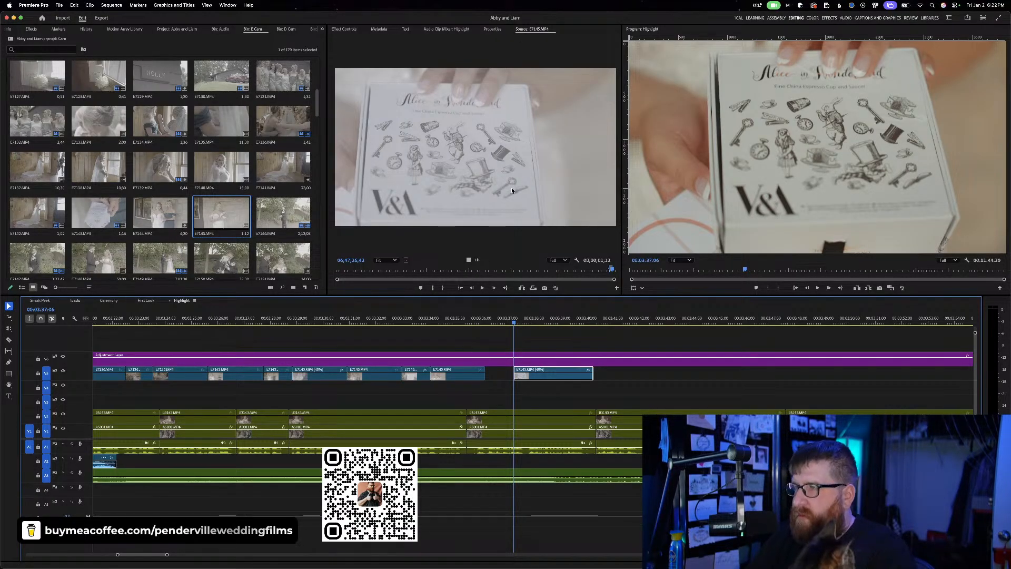
# Cue the sequence at 00:03:36:20 and mark a 00;00;01;49 range of the bride unwrapping her gift in E7145.MP4
pyautogui.click(506, 320)
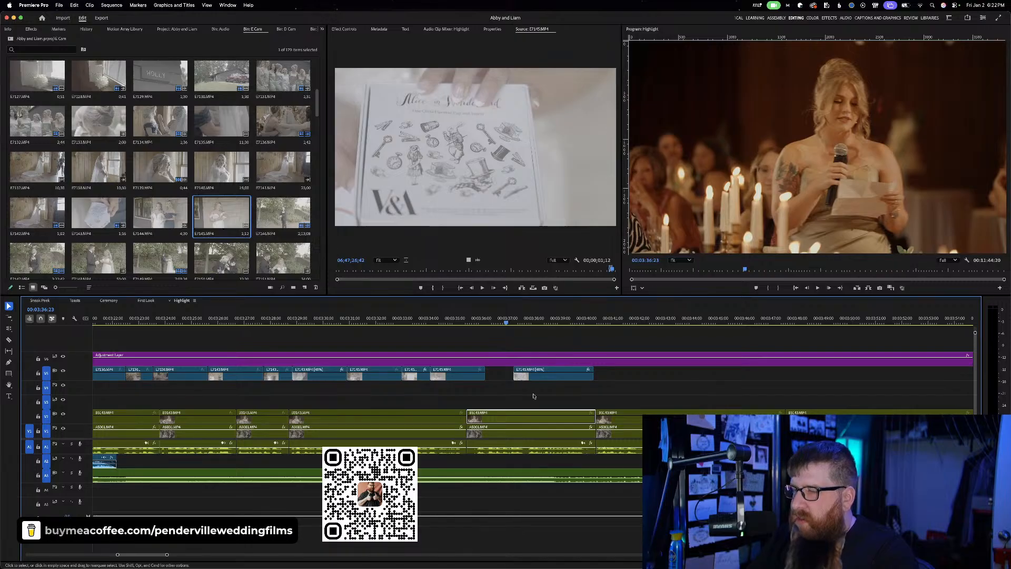
pyautogui.moveTo(513, 318)
pyautogui.mouseDown()
pyautogui.moveTo(593, 319)
pyautogui.moveTo(510, 320)
pyautogui.mouseUp()
pyautogui.click(503, 325)
pyautogui.moveTo(596, 267); pyautogui.dragTo(534, 269)
pyautogui.press('i')
pyautogui.press('space')
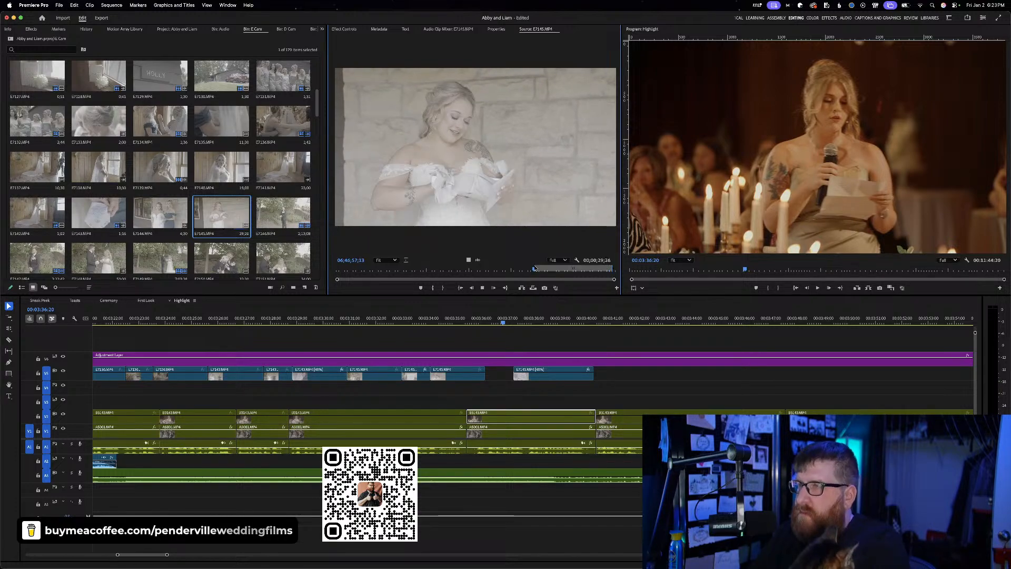
pyautogui.press('o')
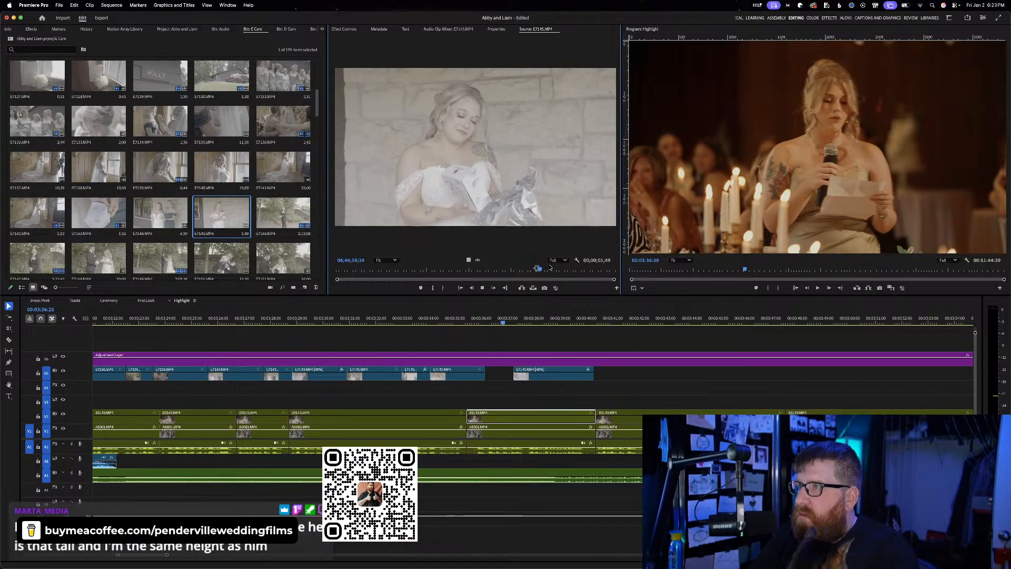
pyautogui.press('space')
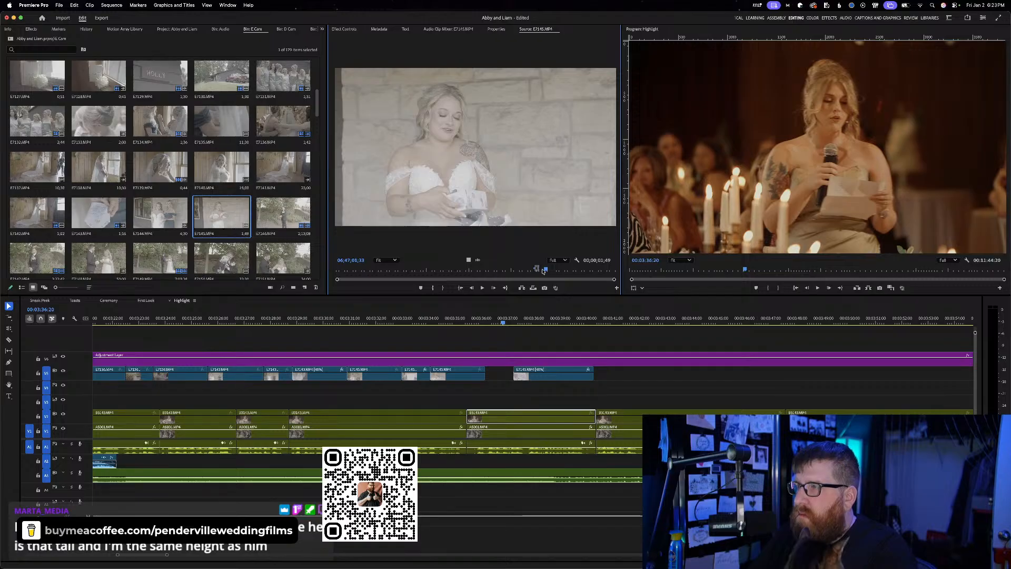
# Mark a 00;00;01;21 range of the bride holding the gift box in E7145.MP4 and place it in the gap before the Alice in Wonderland box clip
pyautogui.moveTo(543, 270); pyautogui.dragTo(547, 271)
pyautogui.press('i')
pyautogui.press('space')
pyautogui.press('space')
pyautogui.press('o')
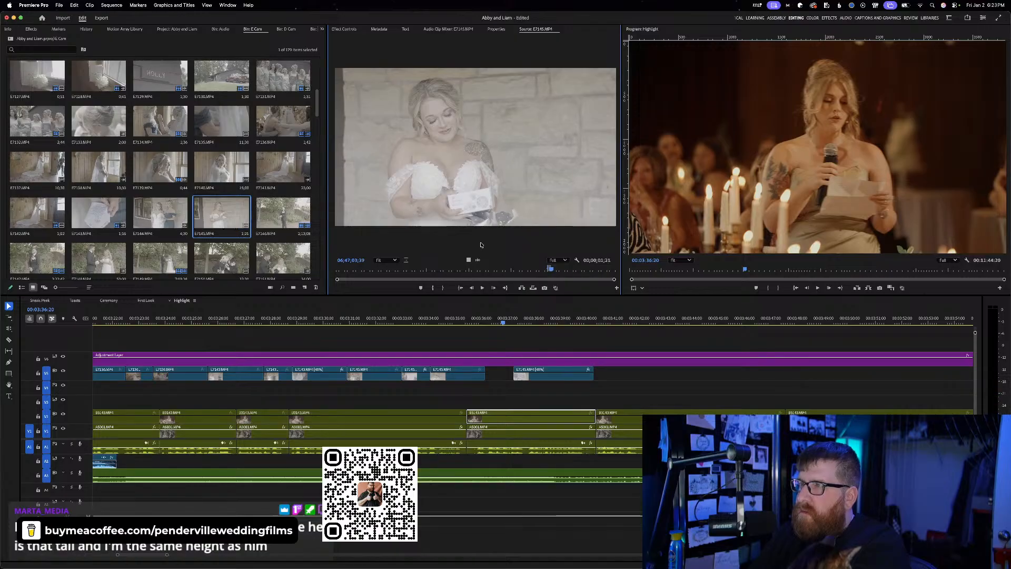
pyautogui.moveTo(470, 260); pyautogui.dragTo(513, 389)
# Trim the Alice in Wonderland box clip's end to 00:03:38:07, move the bride's gift clip onto the same track, and save the project
pyautogui.click(470, 323)
pyautogui.press('space')
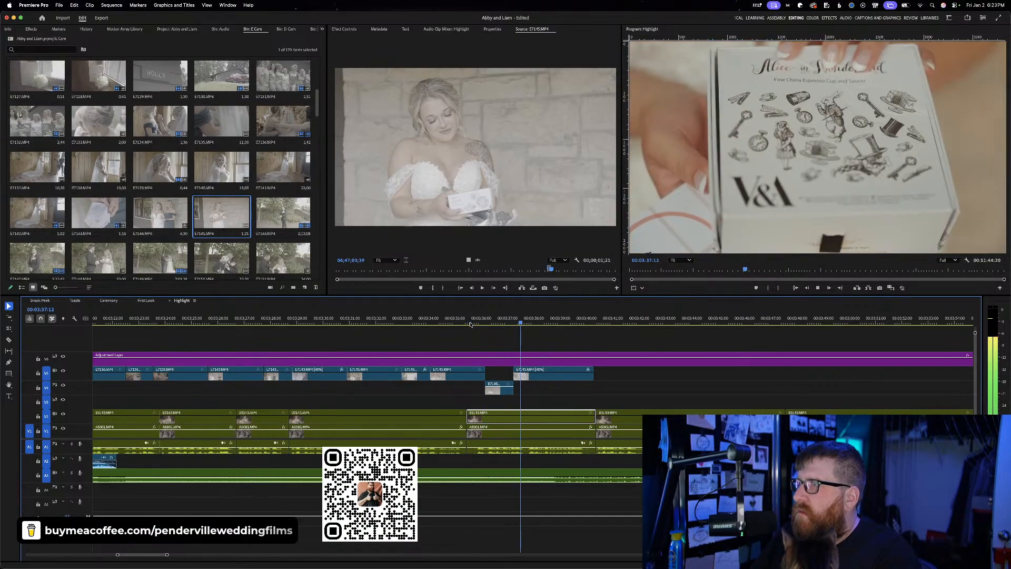
pyautogui.press('space')
pyautogui.moveTo(595, 377); pyautogui.dragTo(496, 381)
pyautogui.press('super+s')
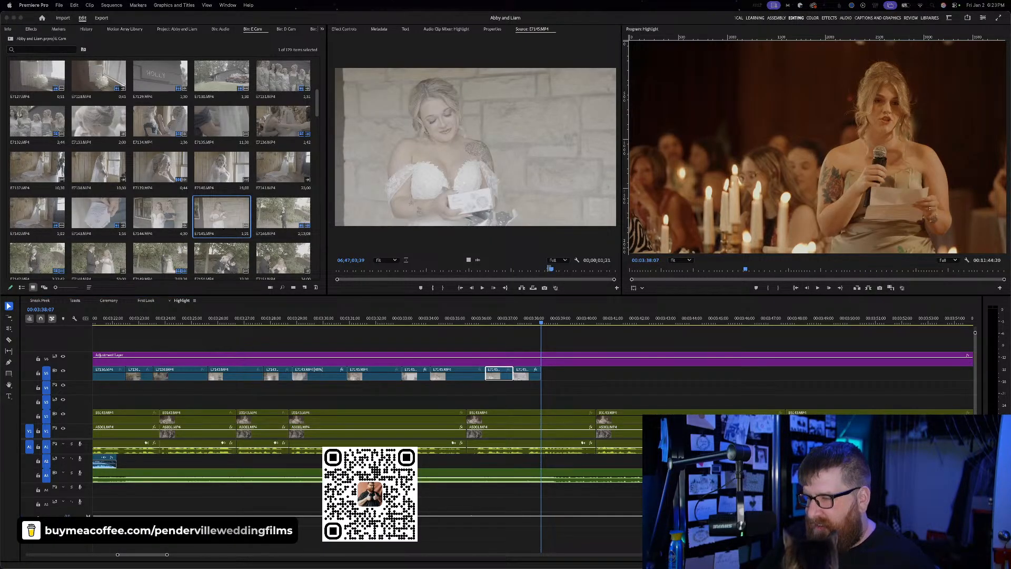
pyautogui.click(597, 377)
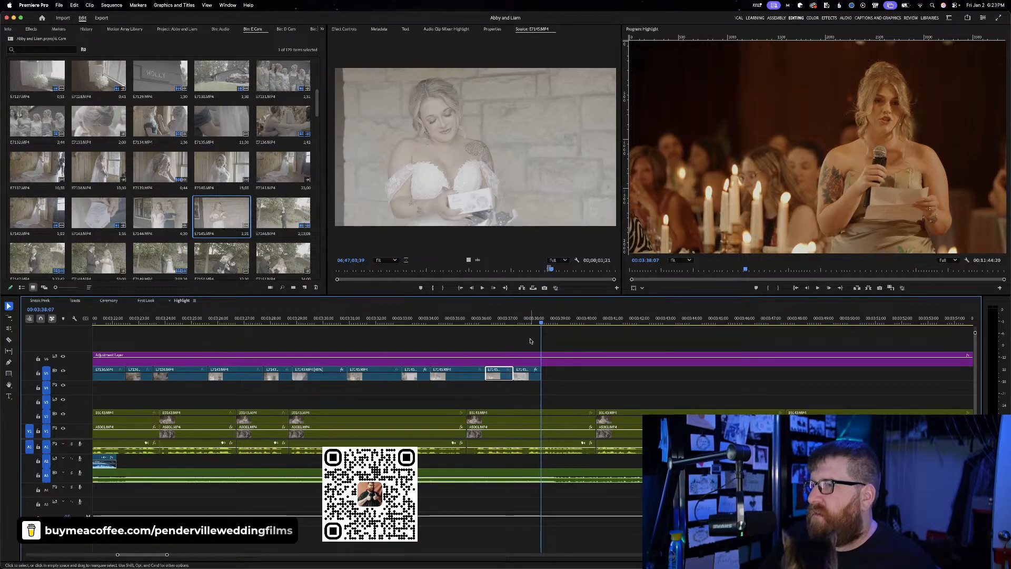
# Play back the speech from 00:03:39:11 to 00:03:52:20 to find where the next B-roll belongs
pyautogui.click(531, 320)
pyautogui.moveTo(525, 320); pyautogui.dragTo(572, 320)
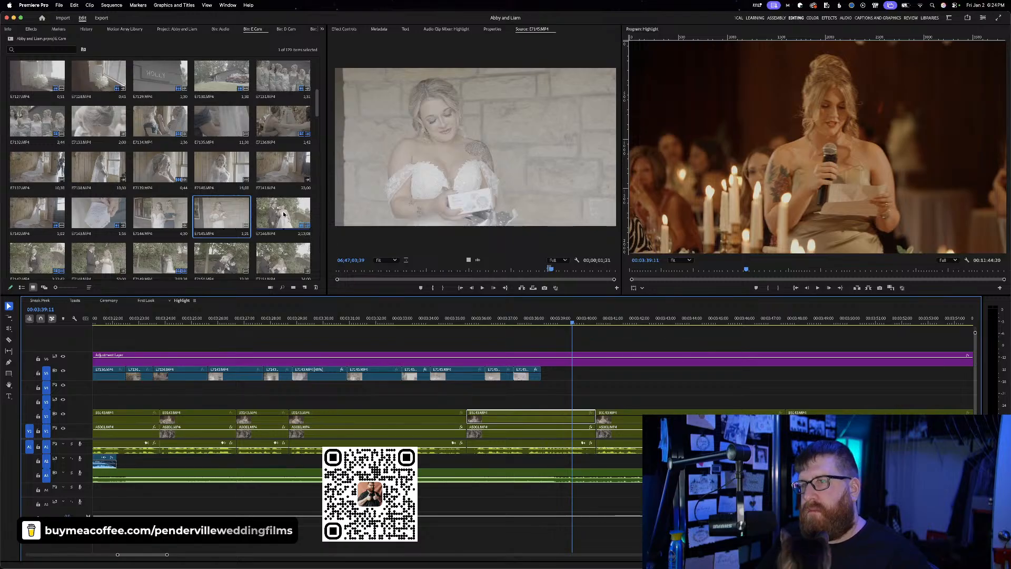
pyautogui.scroll(-2, 284, 213)
pyautogui.scroll(-5, 298, 353)
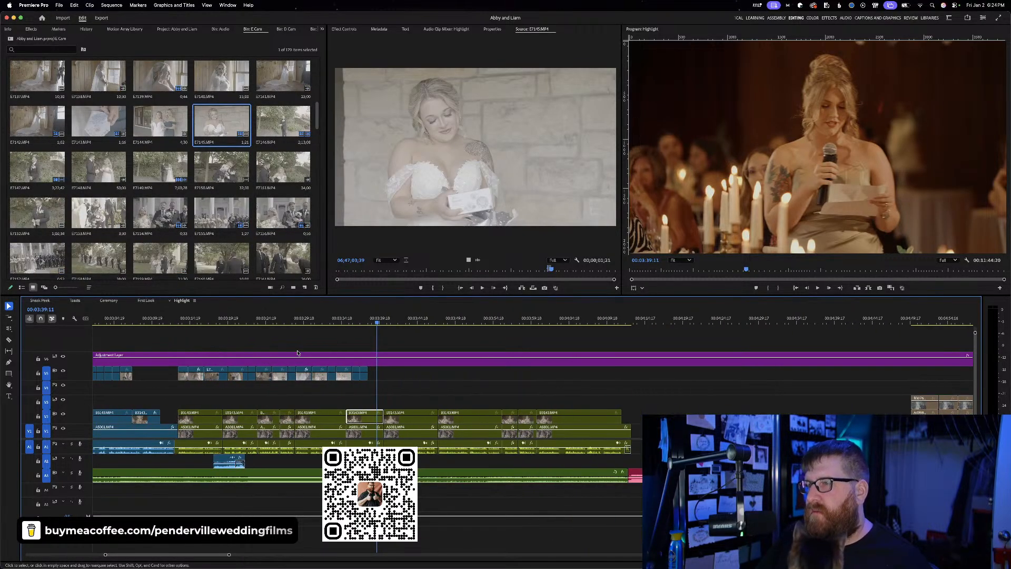
pyautogui.click(392, 397)
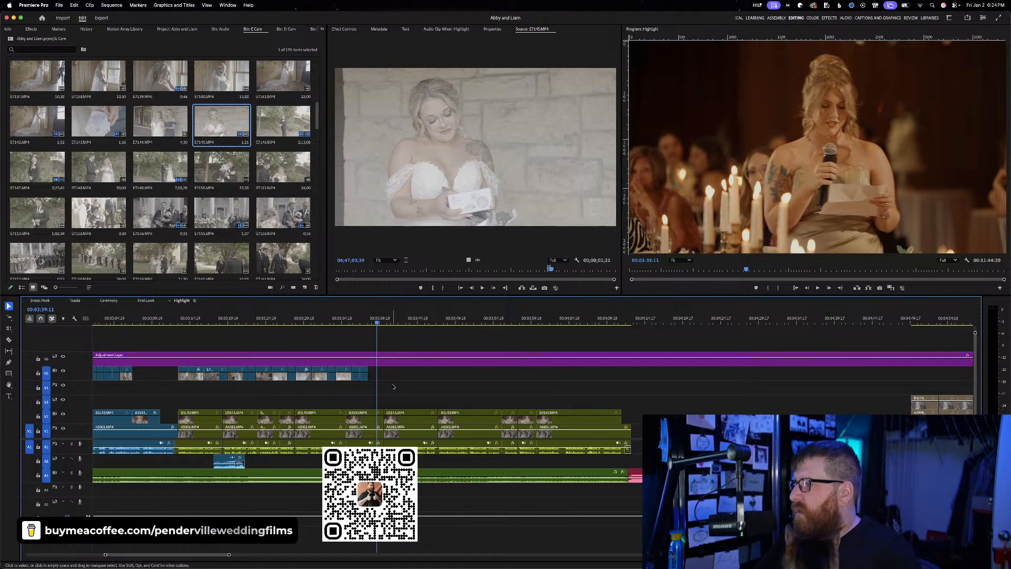
pyautogui.press('space')
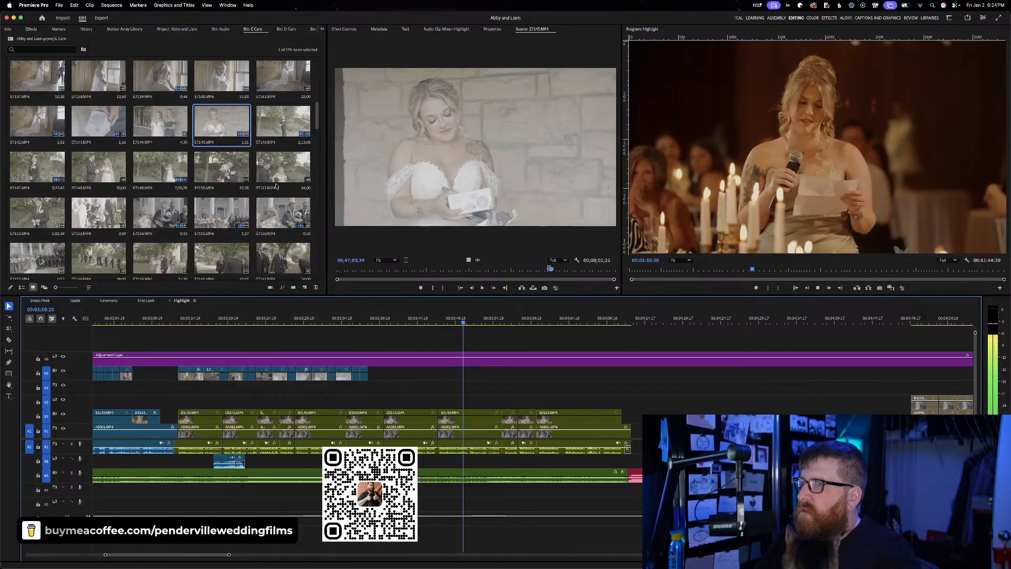
pyautogui.press('space')
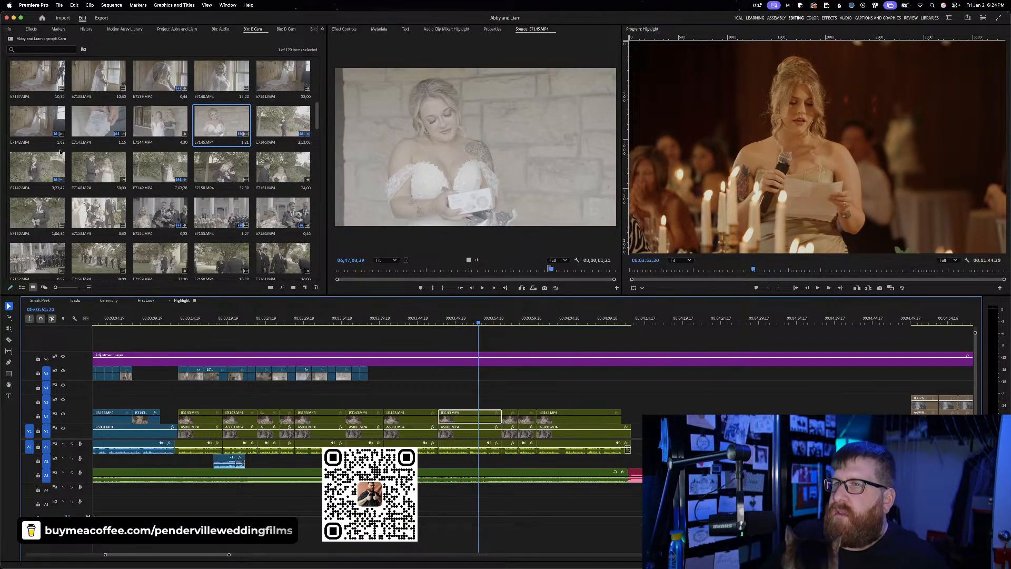
# Review the groom's gift-opening clip through to the cufflinks close-up
pyautogui.doubleClick(36, 219)
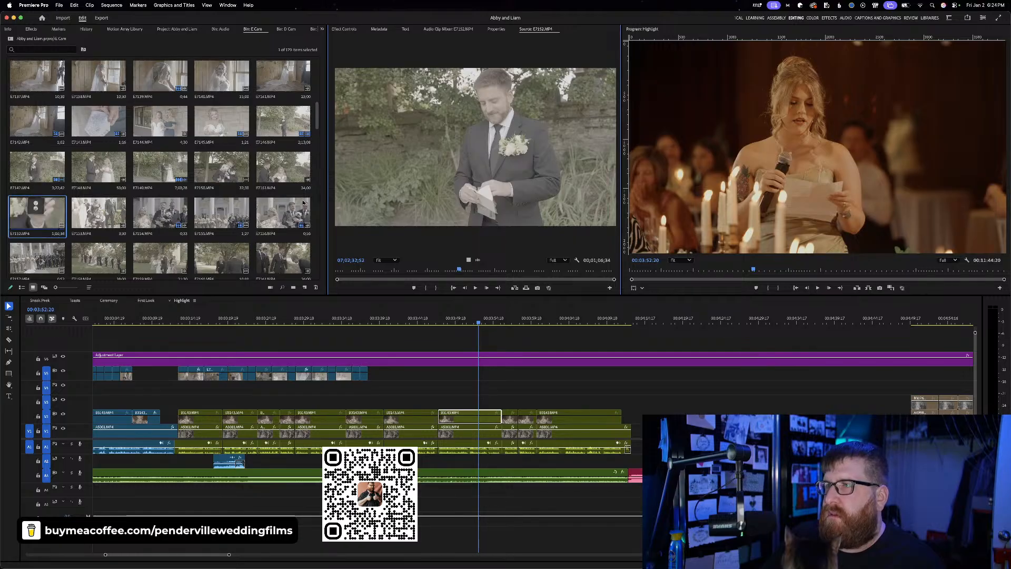
pyautogui.moveTo(459, 269); pyautogui.dragTo(510, 263)
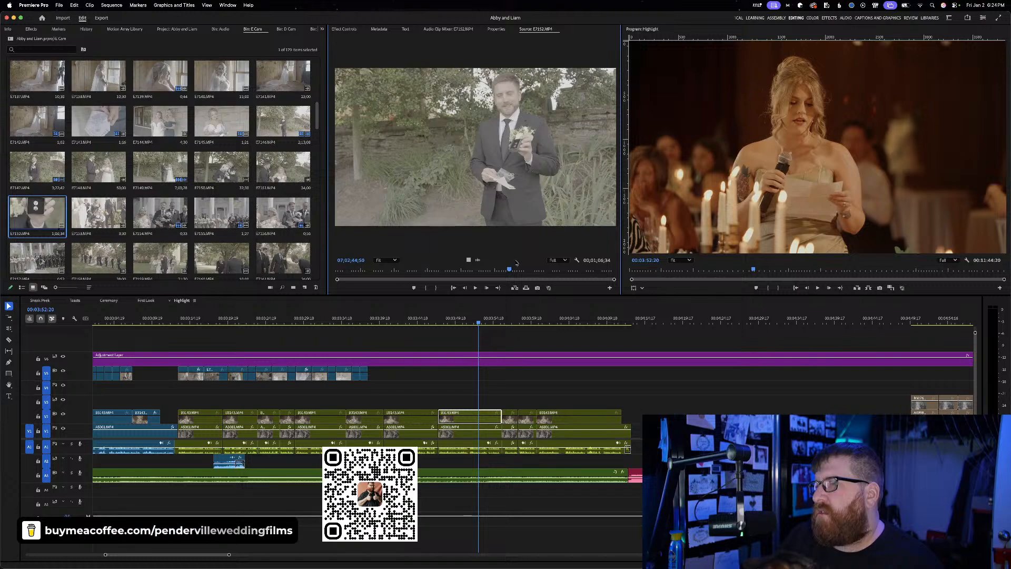
pyautogui.moveTo(509, 268); pyautogui.dragTo(589, 253)
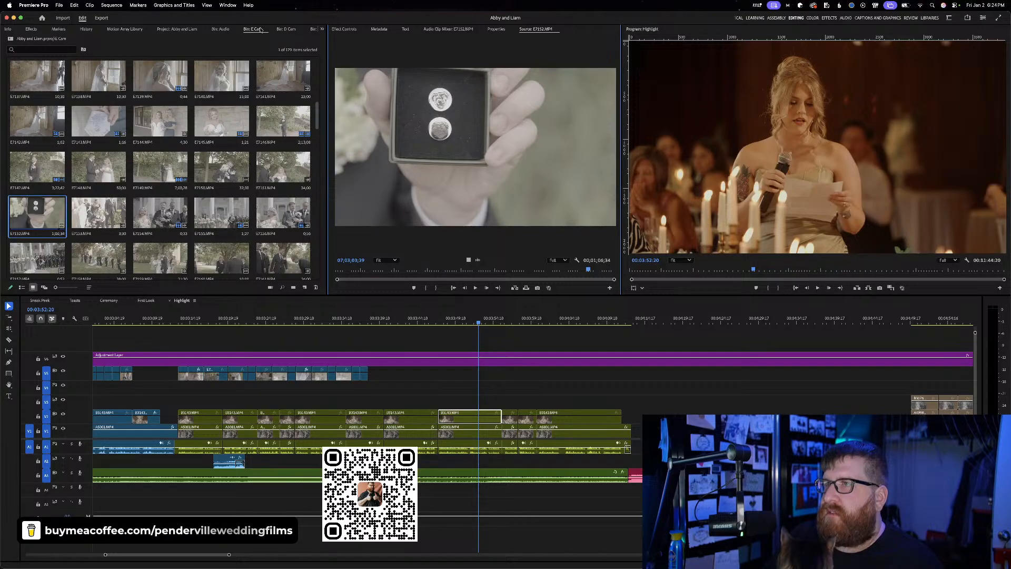
# Browse the B Cam bin's getting-ready footage and preview the white book shot in B2982.MP4
pyautogui.click(293, 33)
pyautogui.click(293, 33)
pyautogui.click(273, 31)
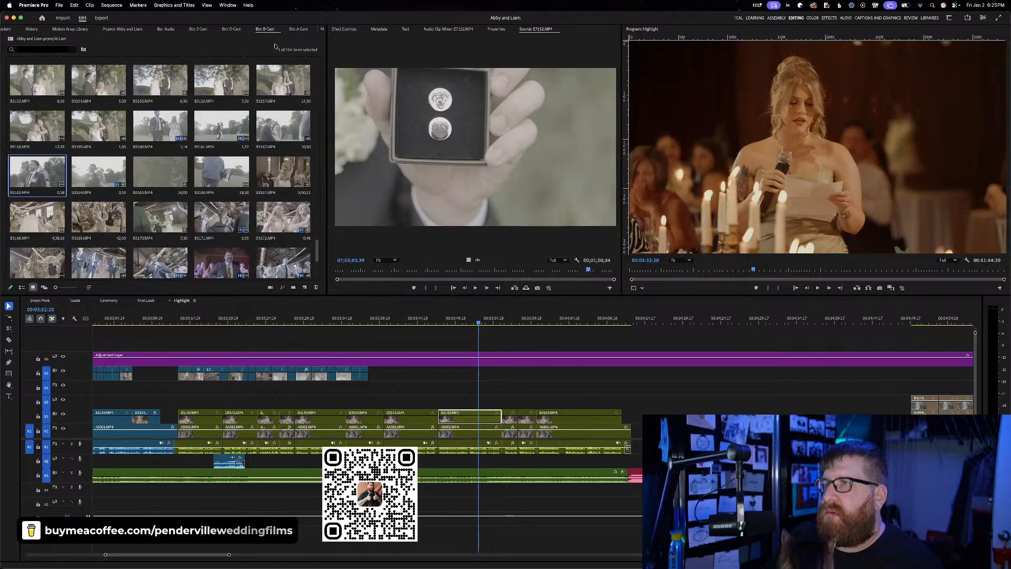
pyautogui.scroll(10, 260, 158)
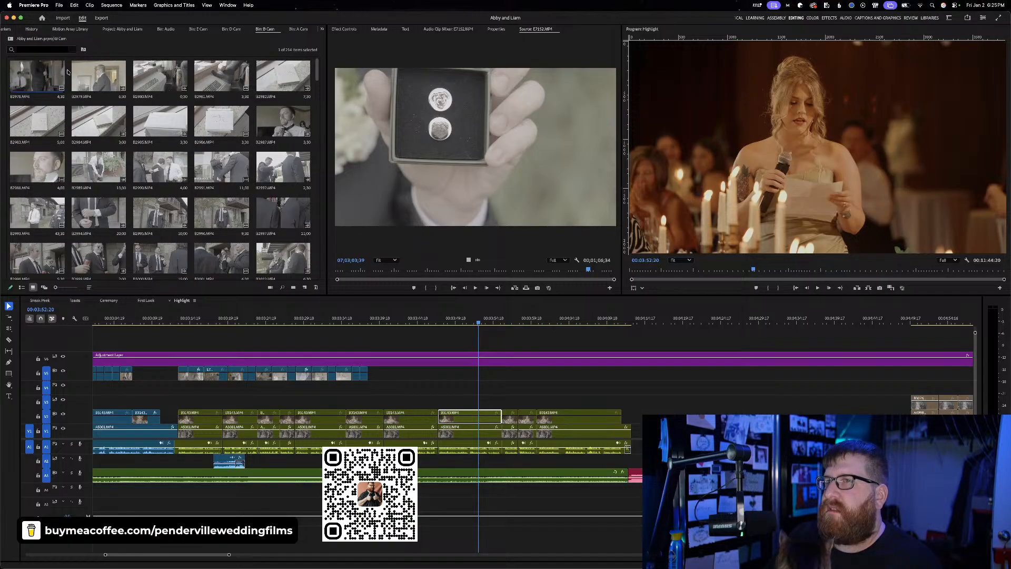
pyautogui.doubleClick(299, 81)
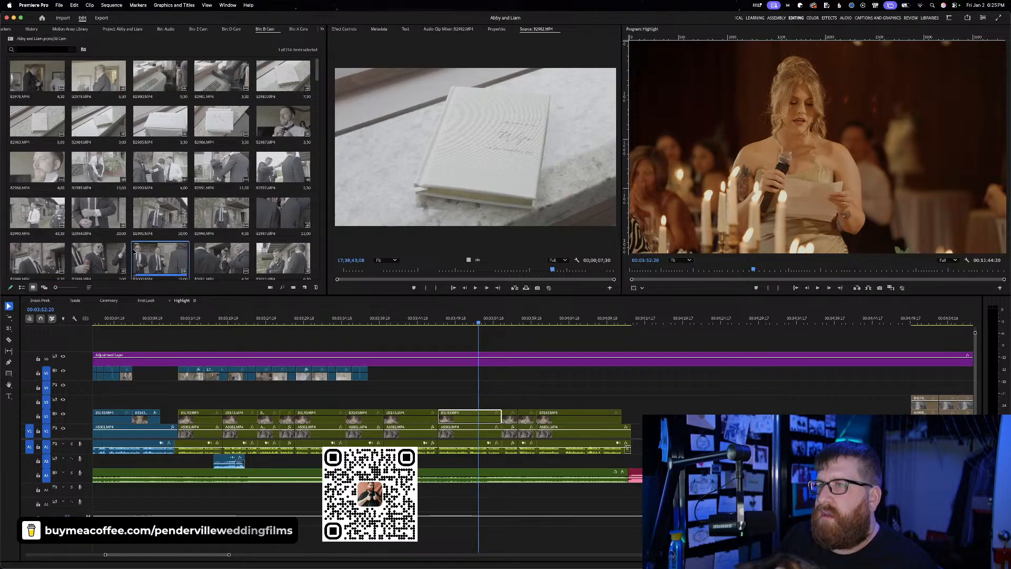
pyautogui.scroll(-3, 153, 200)
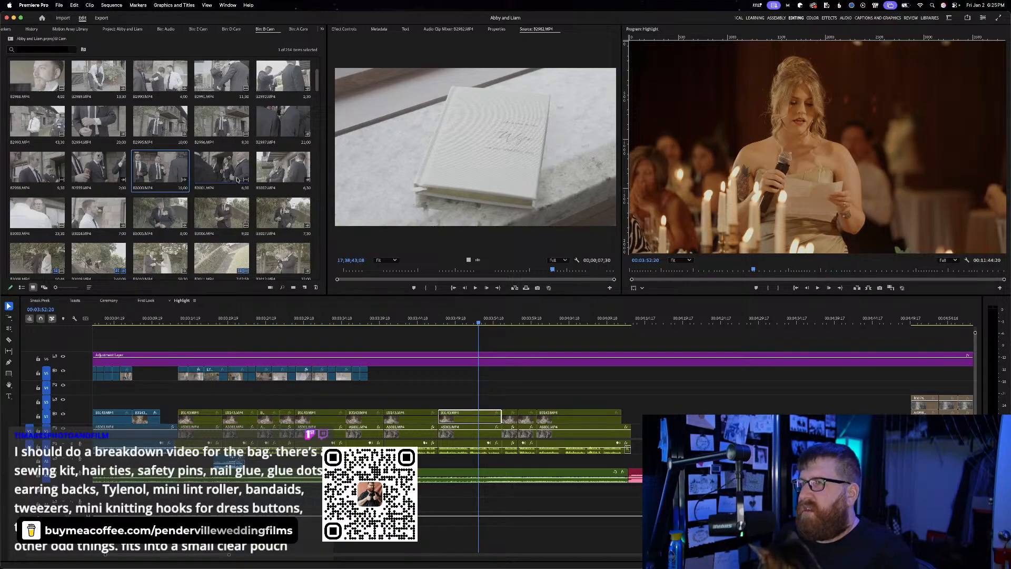
pyautogui.scroll(1, 237, 179)
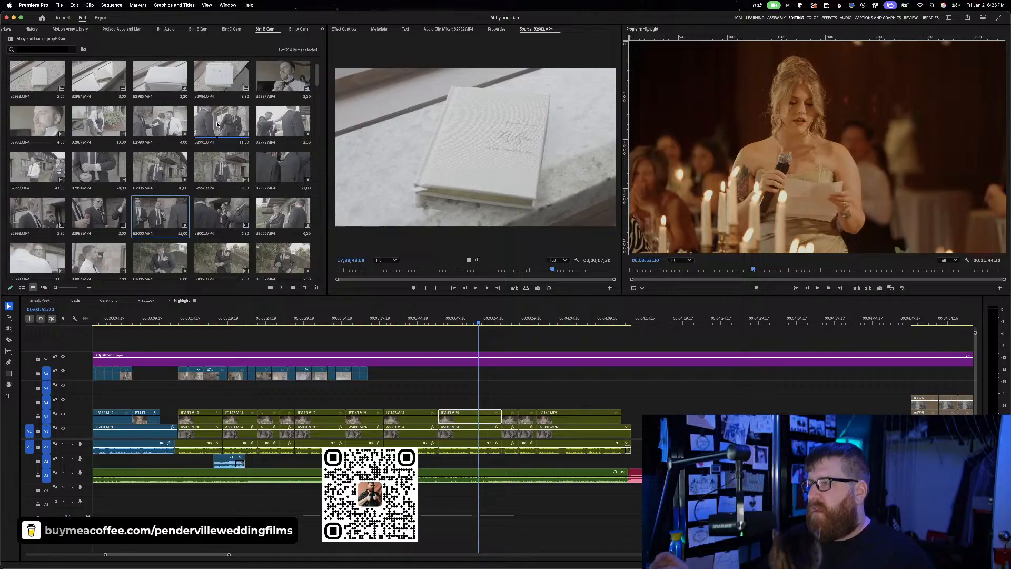
pyautogui.click(474, 373)
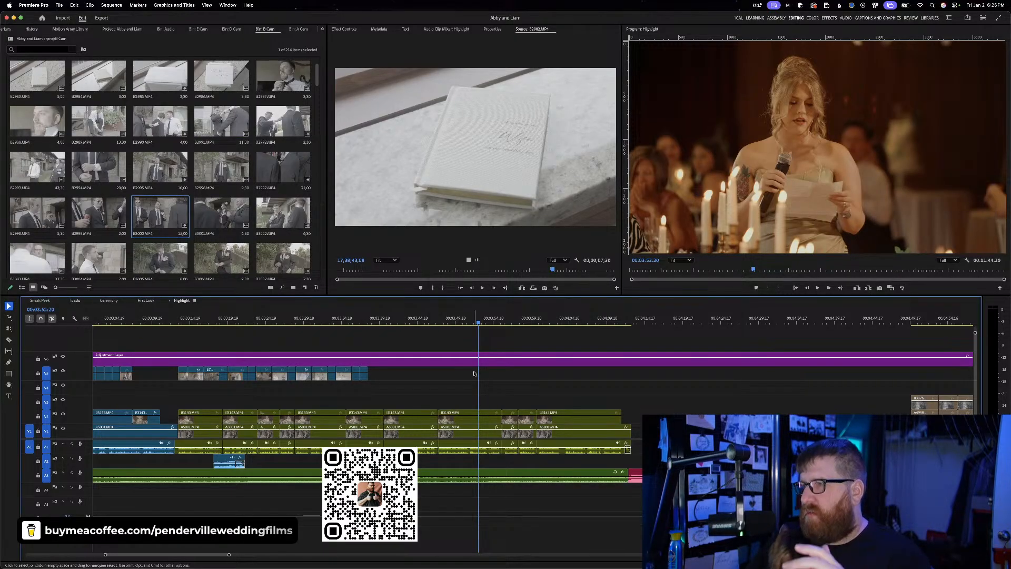